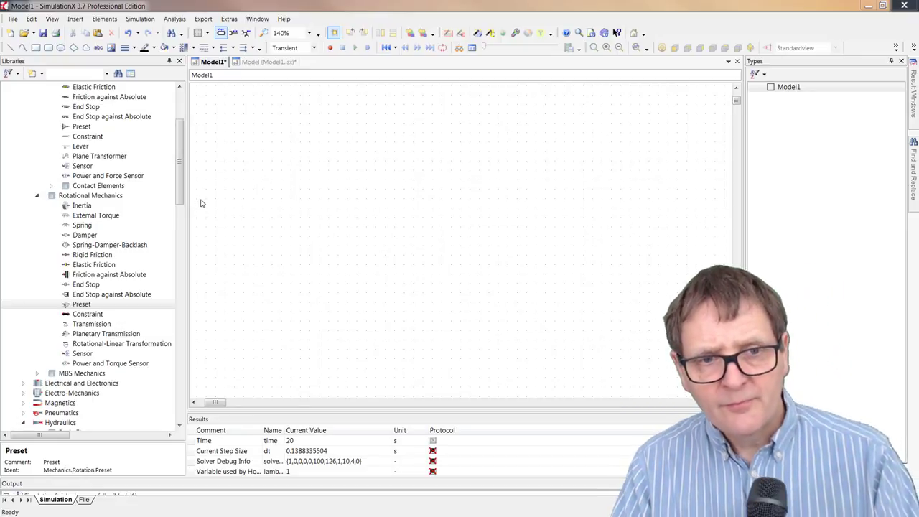
Step: Scroll the Libraries tree to the Hydraulics Basic Elements and Actuators groups
left_click_drag(180, 193, 183, 148)
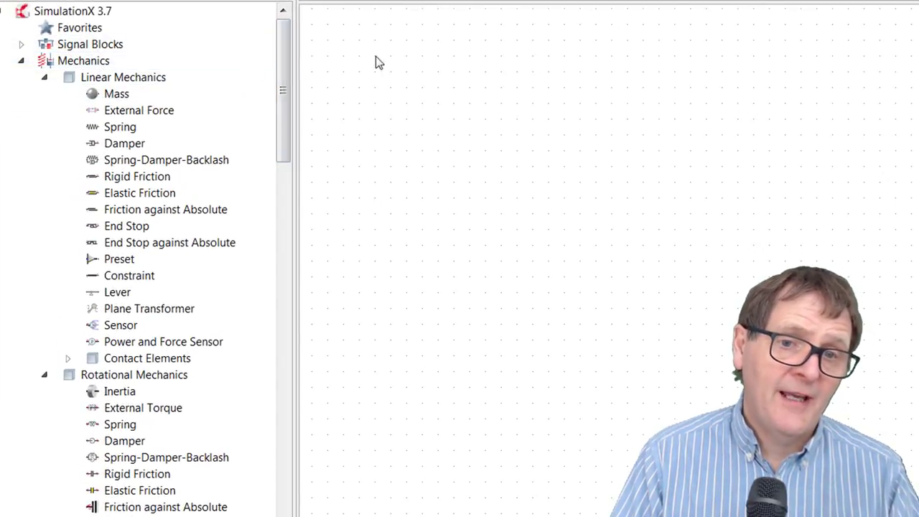
mouse_move(289, 62)
left_mouse_down()
mouse_move(281, 144)
mouse_move(286, 399)
mouse_move(301, 173)
mouse_move(289, 46)
left_mouse_up()
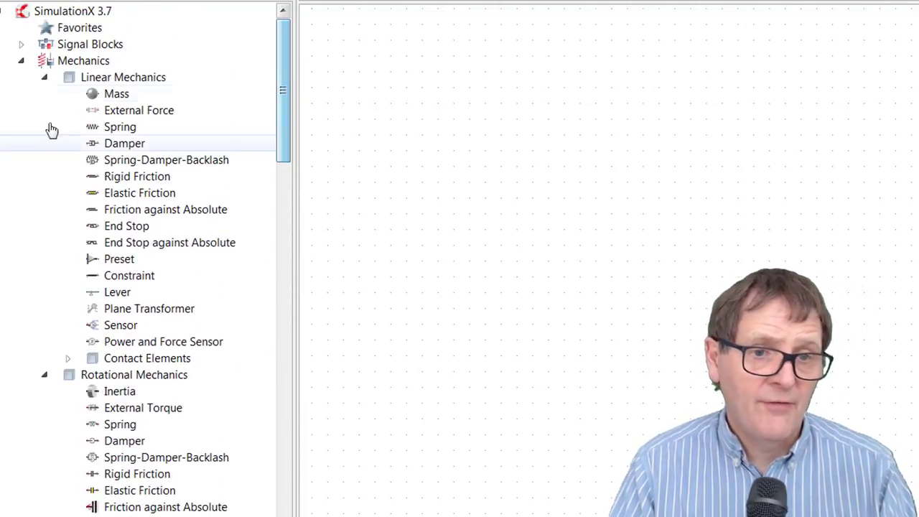
left_click_drag(286, 89, 127, 247)
Step: Place a Tank element, tank1, on the Model1 canvas
left_click_drag(113, 211, 804, 294)
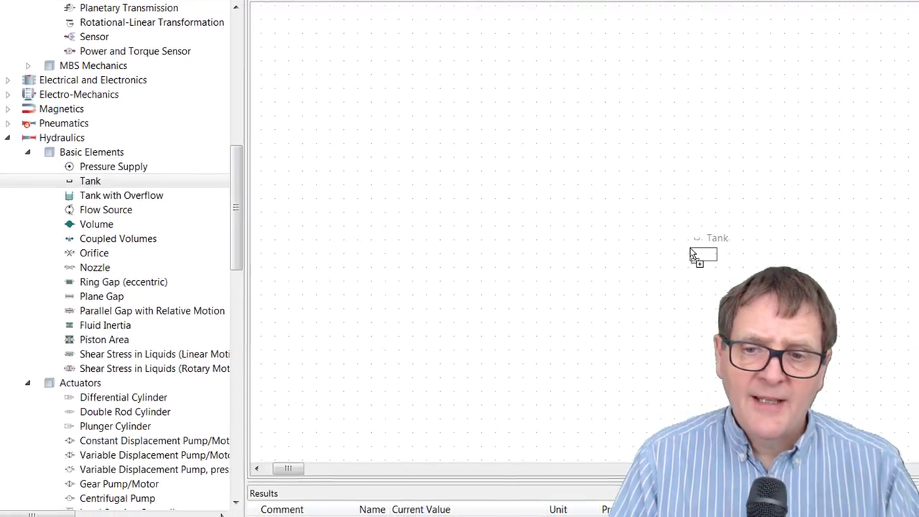
left_click_drag(693, 255, 693, 254)
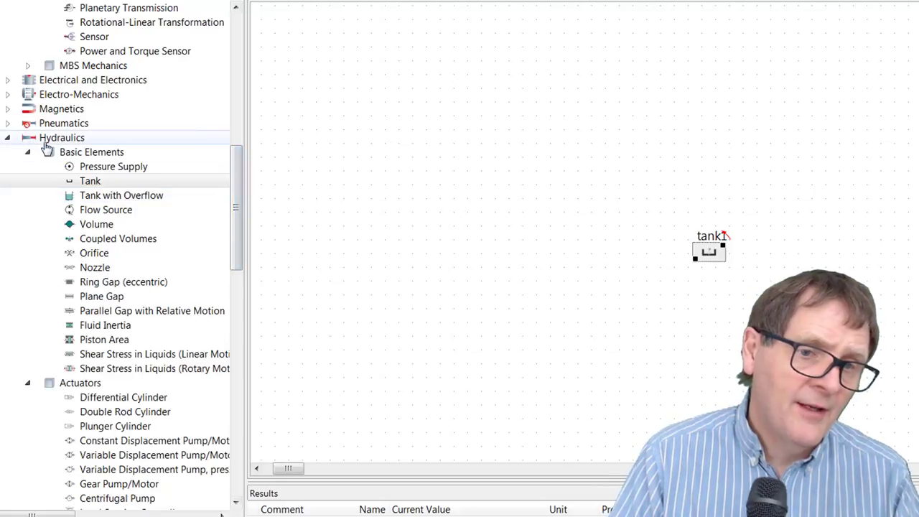
left_click(118, 184)
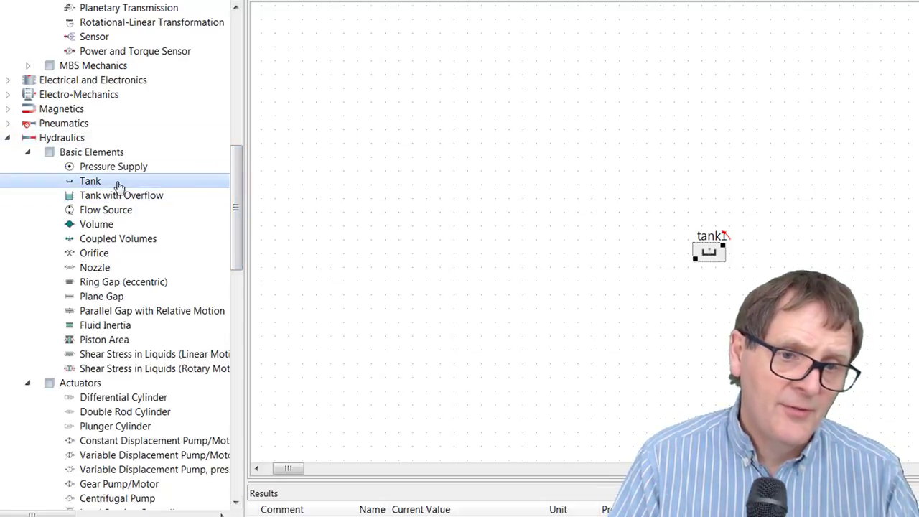
left_click_drag(237, 199, 239, 267)
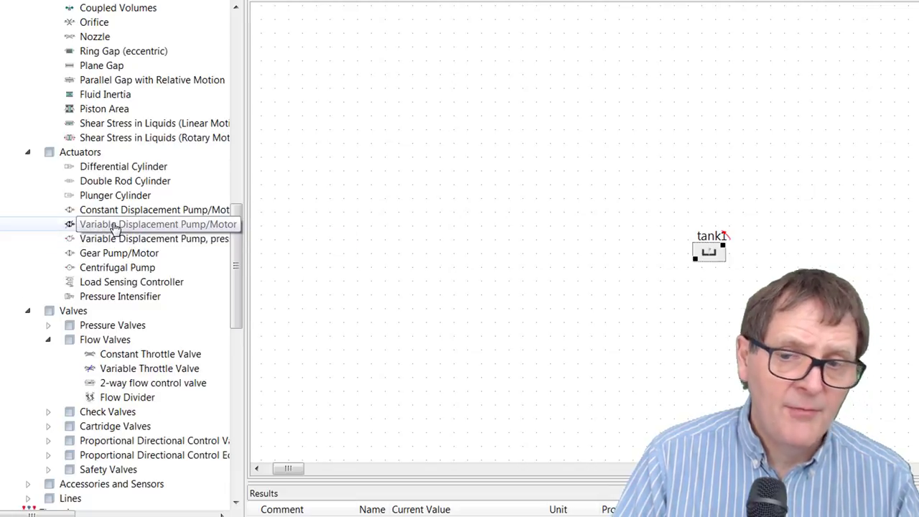
Step: Add a variable displacement pump above the tank, connect it to the tank, and move the tank lower
left_click_drag(113, 227, 679, 156)
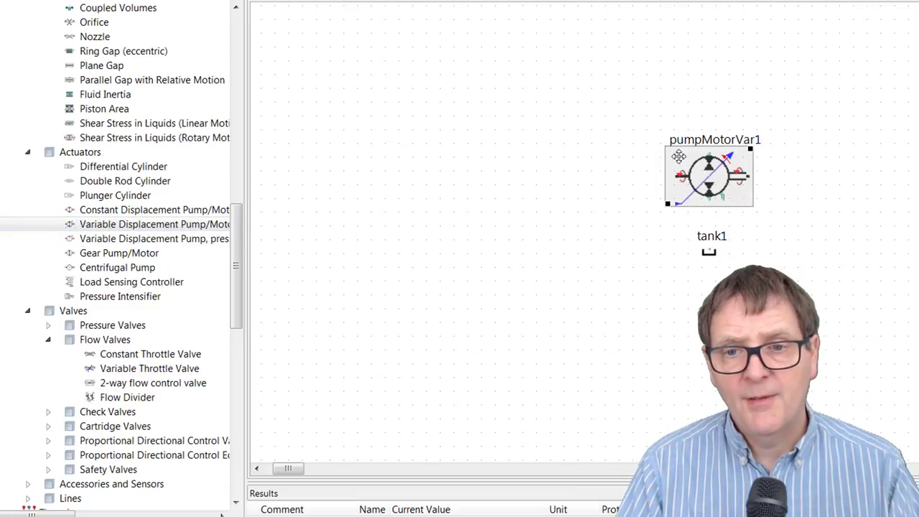
left_click_drag(711, 253, 725, 207)
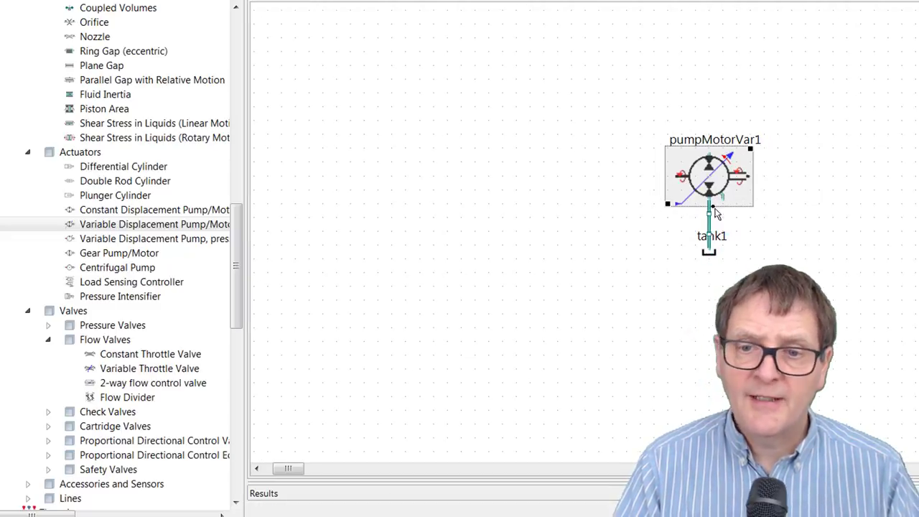
left_click(728, 276)
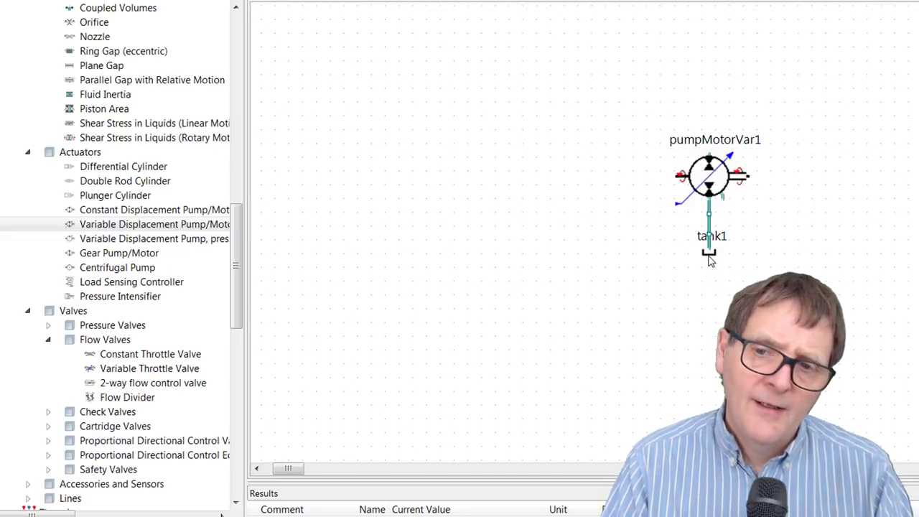
left_click_drag(709, 261, 713, 289)
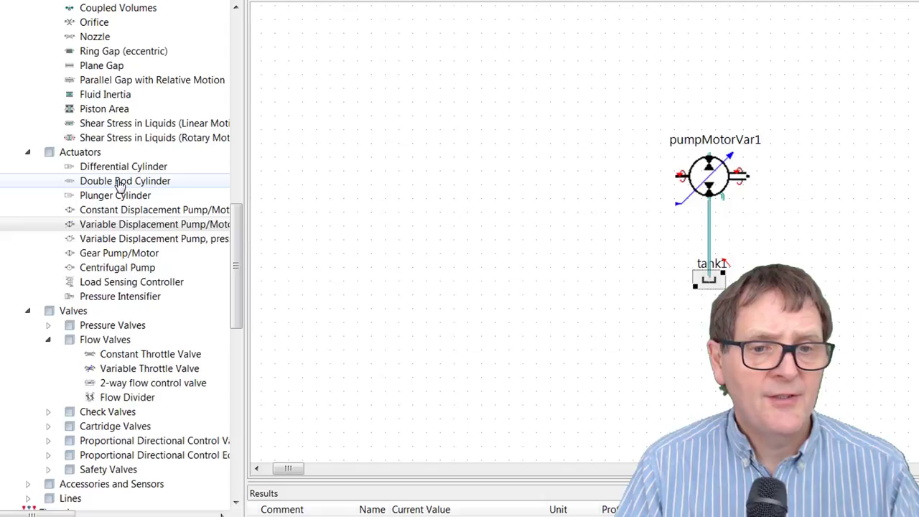
Step: Replace the double rod cylinder with a differential cylinder, diffCylinder1, left of the pump
left_click_drag(120, 185, 465, 213)
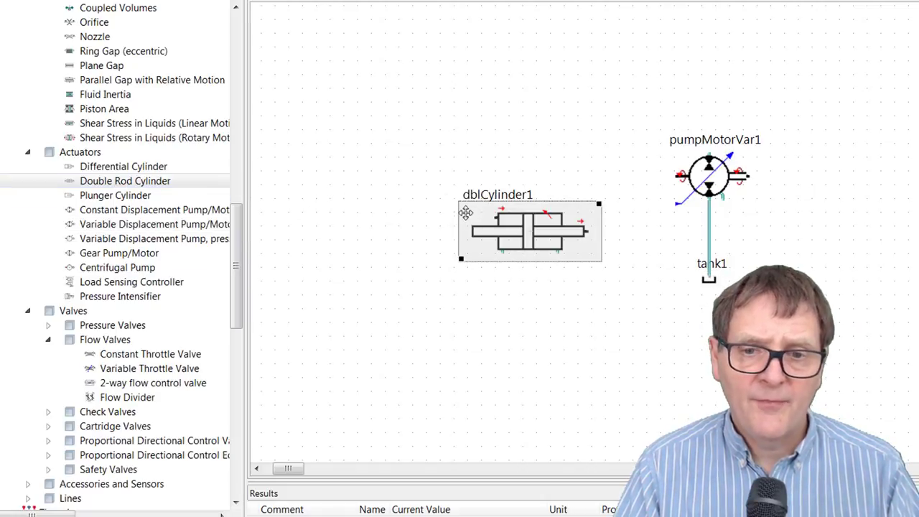
key("Delete")
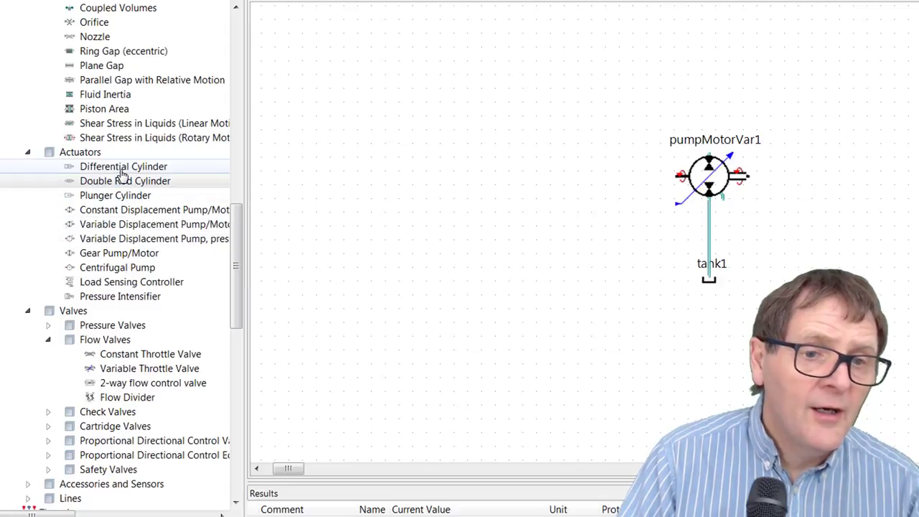
left_click_drag(122, 171, 463, 232)
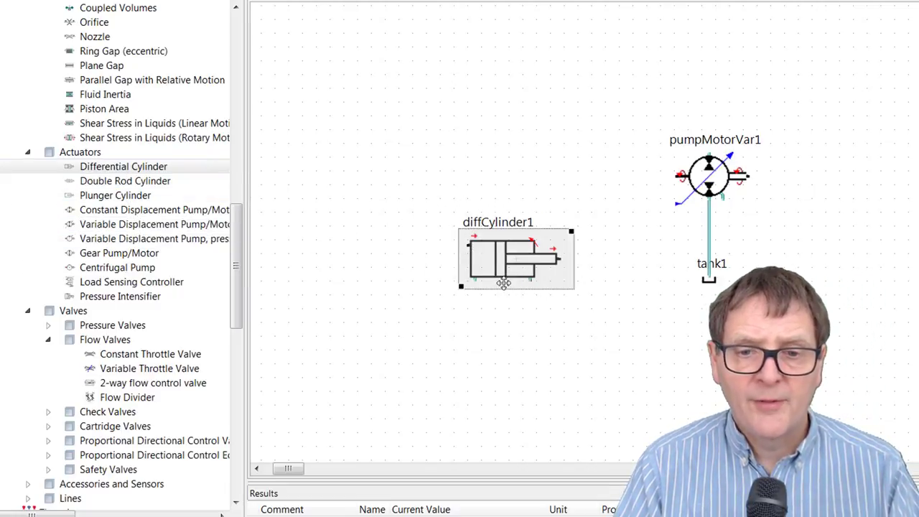
left_click_drag(475, 287, 601, 369)
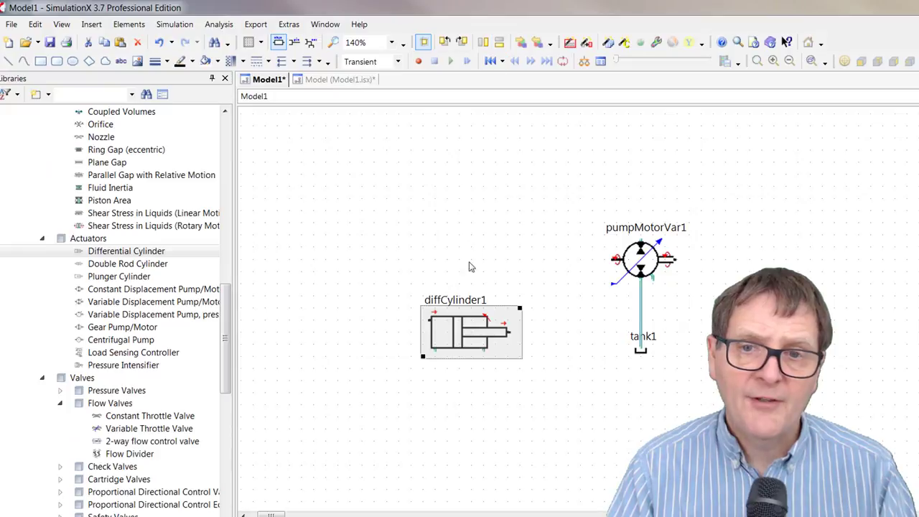
Step: Flip diffCylinder1 vertically and horizontally so its rod points left, then nudge it up-left
left_click(499, 45)
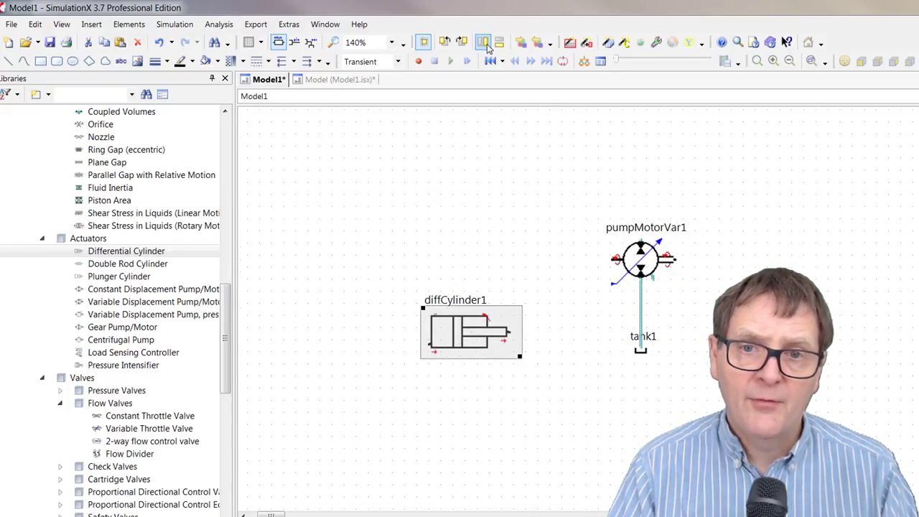
left_click(485, 44)
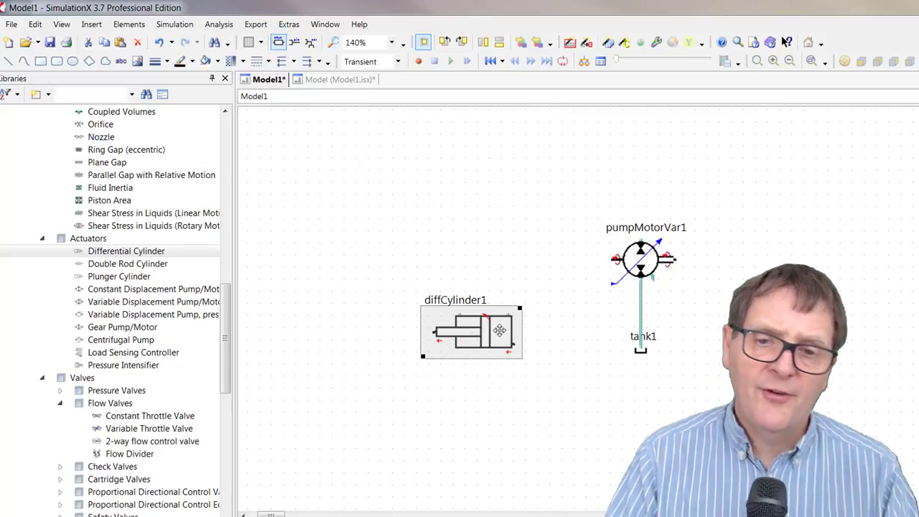
left_click_drag(496, 323, 501, 298)
left_click(508, 237)
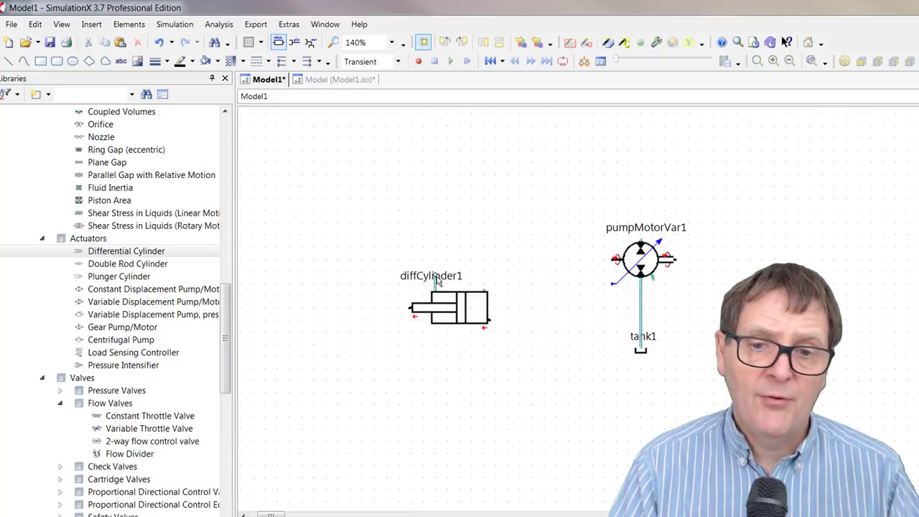
Step: Pipe diffCylinder1's top port to the pump's upper port and its other port into the tank line
left_click_drag(436, 258, 641, 246)
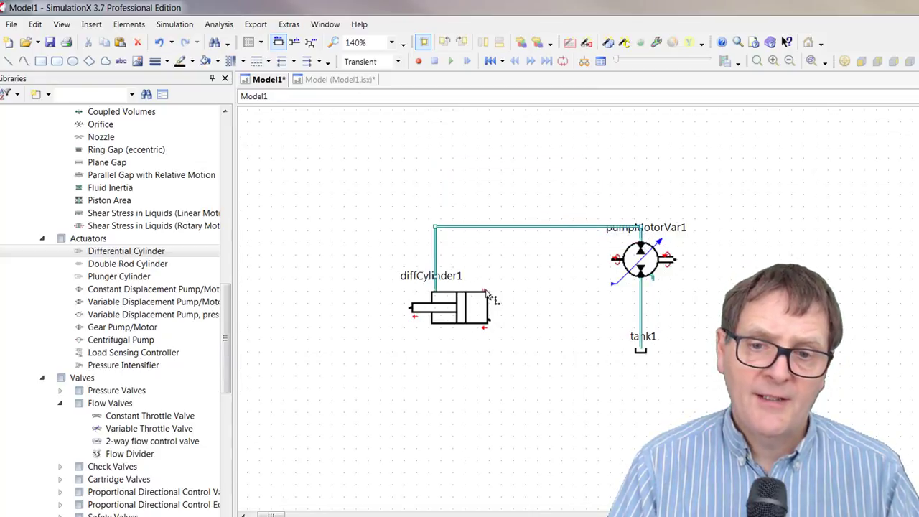
mouse_move(487, 294)
left_mouse_down()
mouse_move(525, 266)
mouse_move(642, 321)
left_mouse_up()
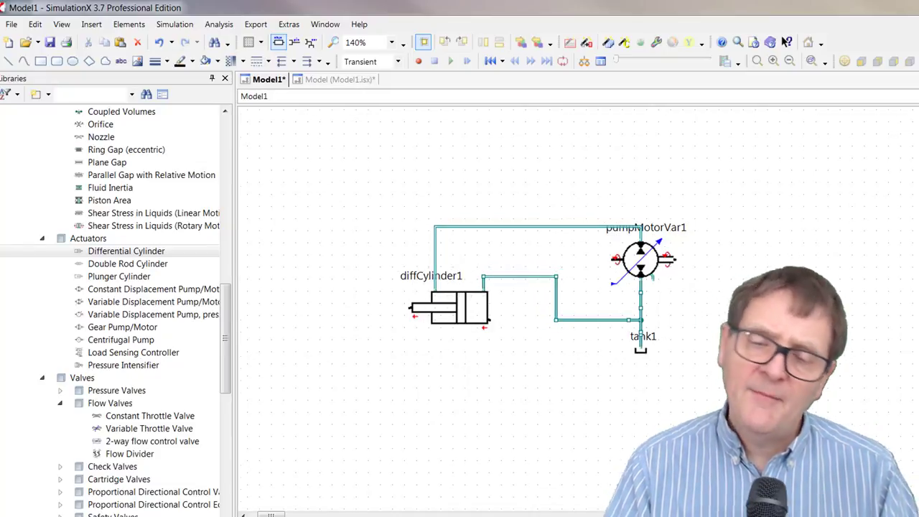
scroll(737, 305, "up", 1)
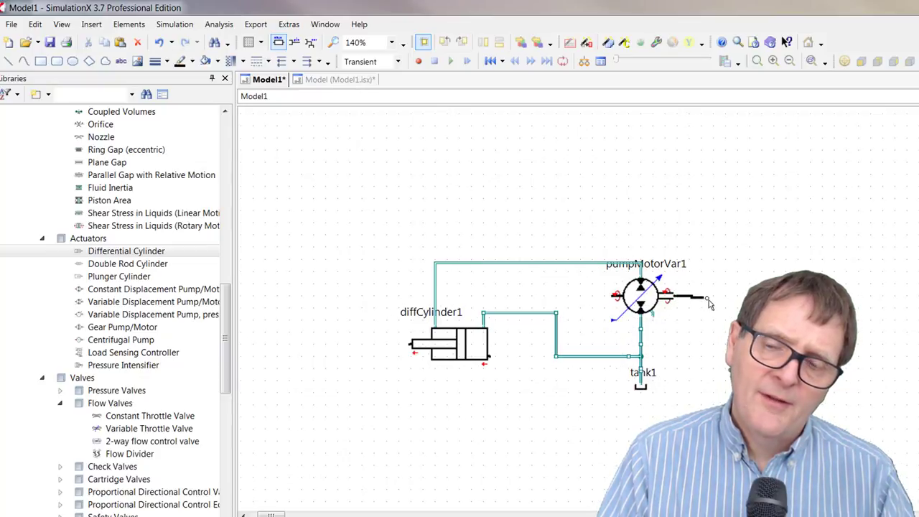
left_click_drag(711, 344, 718, 297)
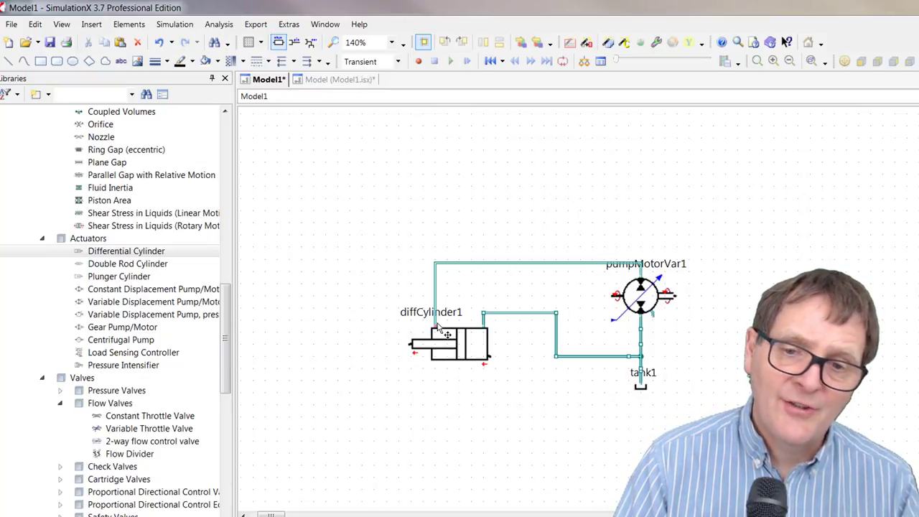
left_click_drag(437, 326, 680, 303)
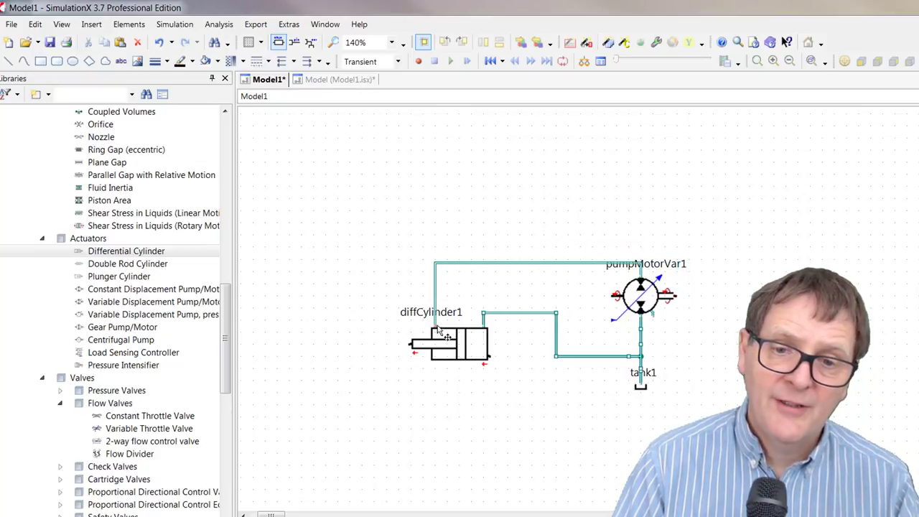
left_click_drag(439, 330, 610, 305)
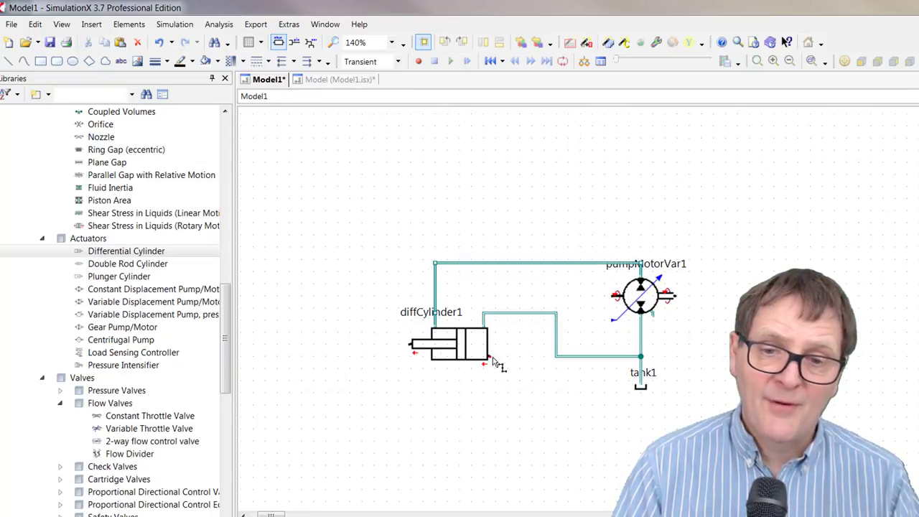
left_click_drag(491, 358, 550, 352)
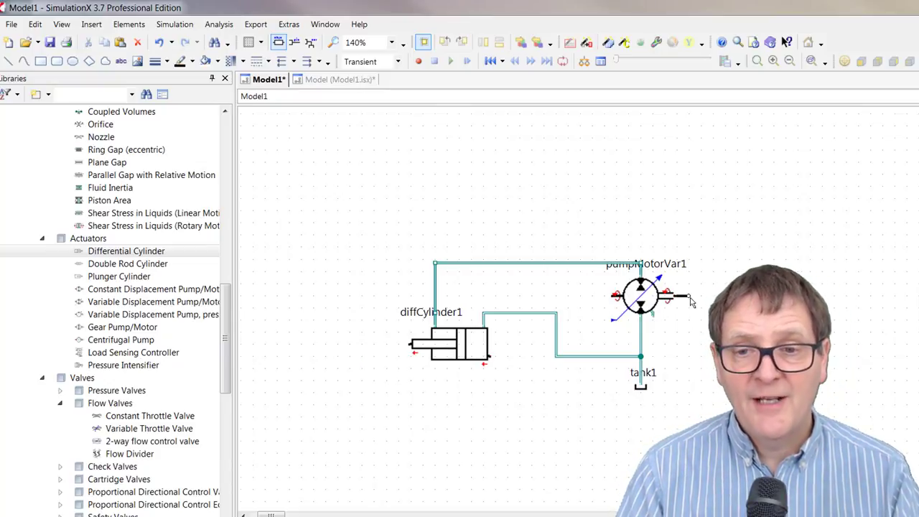
left_click_drag(690, 301, 599, 296)
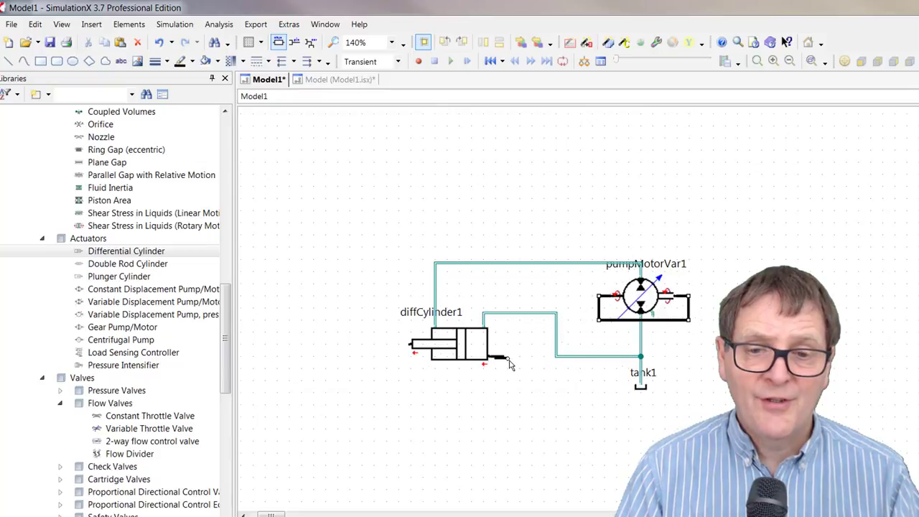
left_click_drag(510, 365, 428, 385)
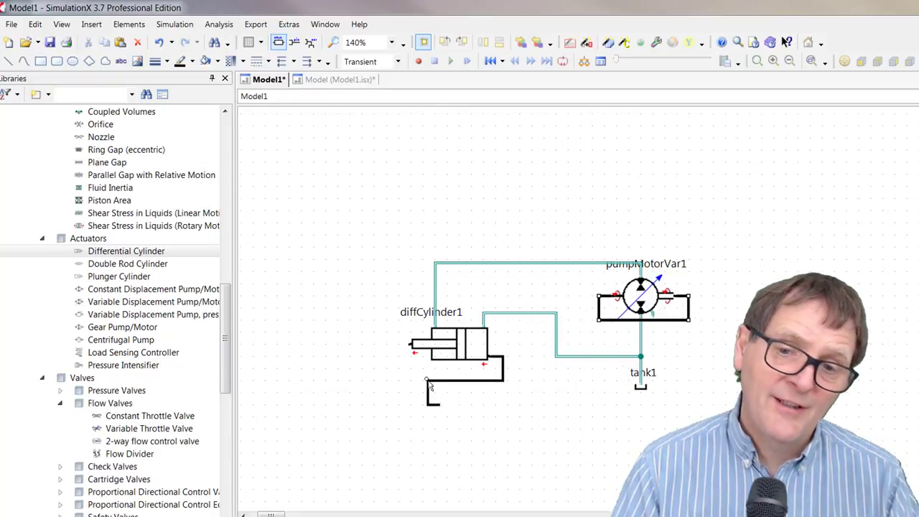
left_click(409, 351)
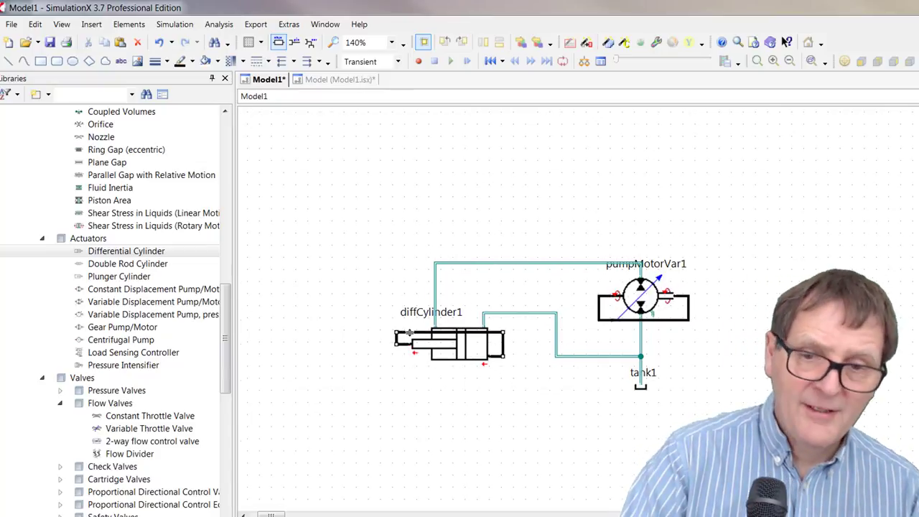
left_click(688, 322)
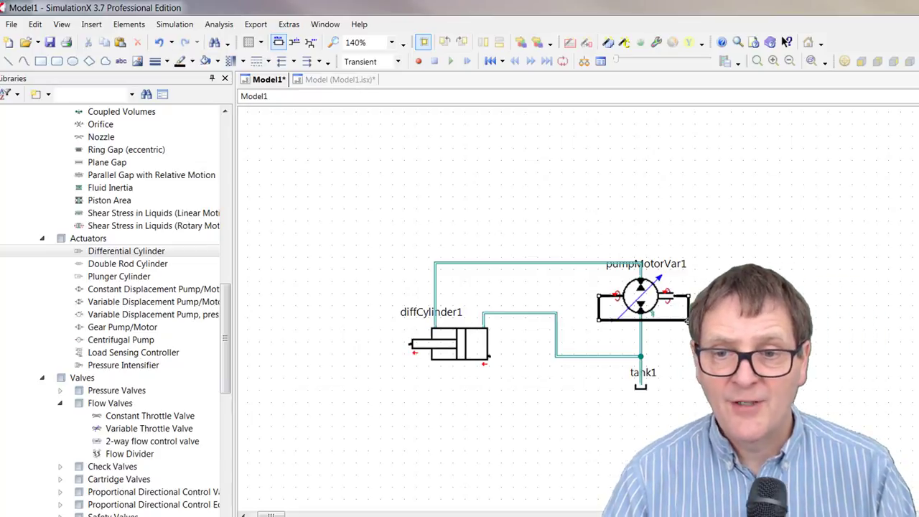
left_click(688, 322)
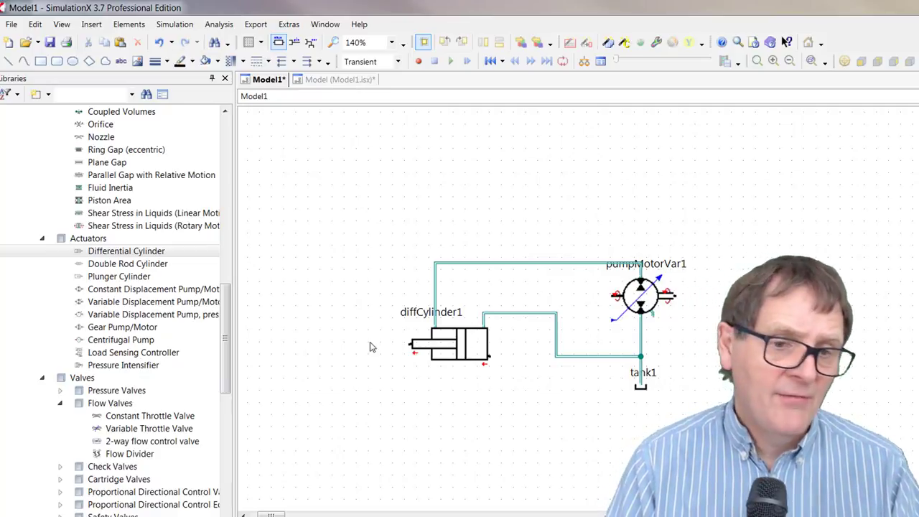
Step: Add a rotational Preset, preset1, right of the pump and connect it to the shaft flange
left_click_drag(225, 356, 214, 236)
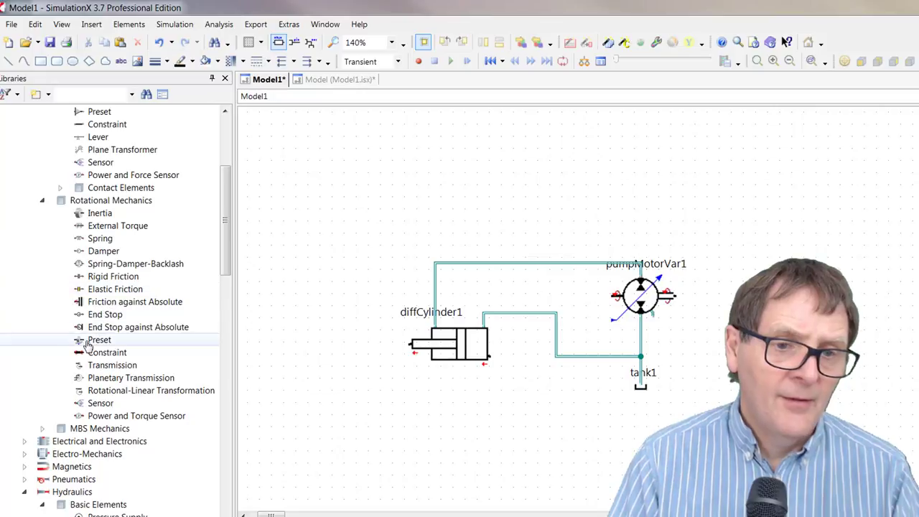
left_click_drag(89, 345, 697, 291)
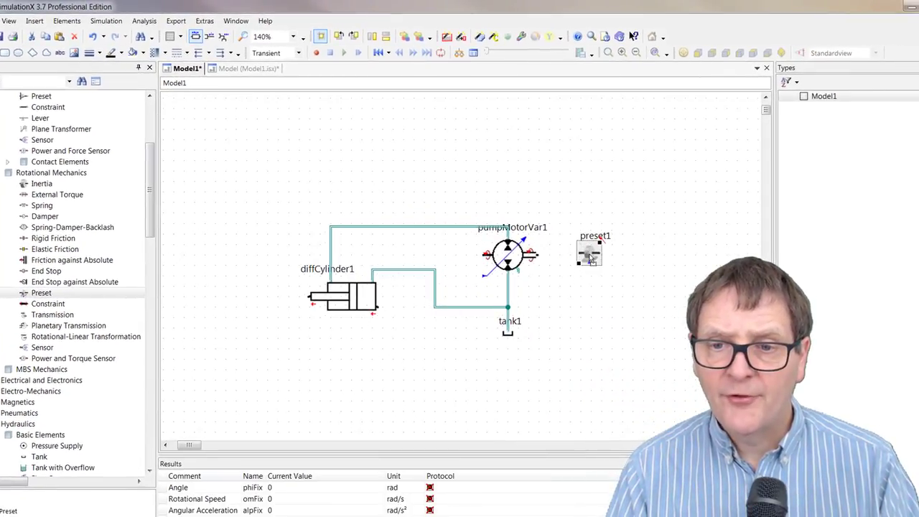
left_click_drag(591, 260, 606, 257)
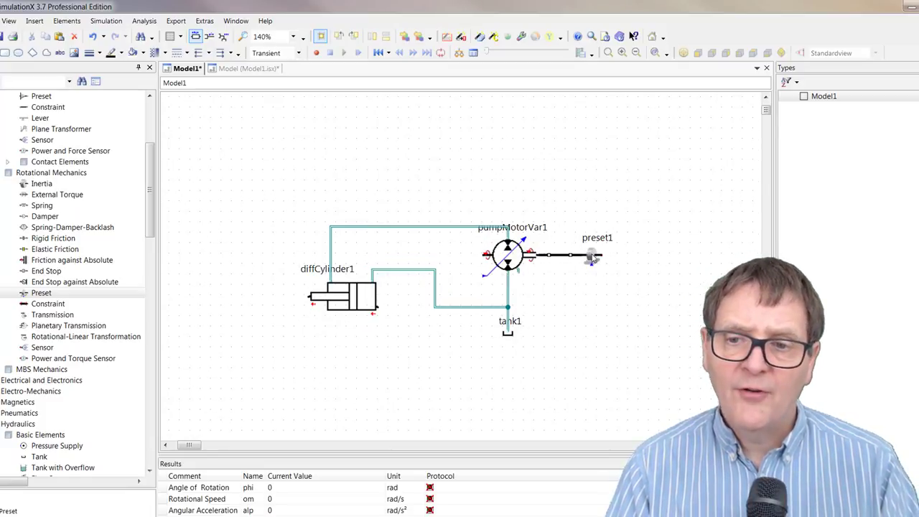
Step: Change preset1 to impose a rotational speed of 1500 rpm
double_click(593, 258)
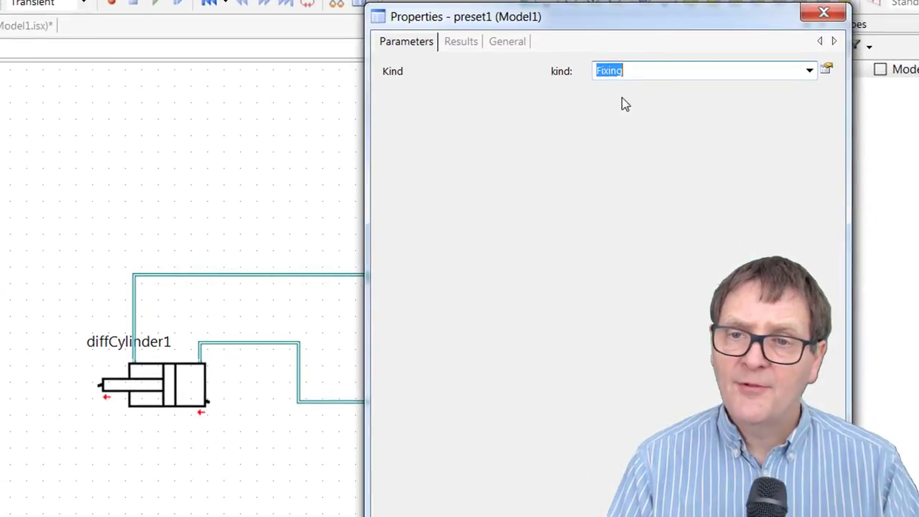
left_click(810, 70)
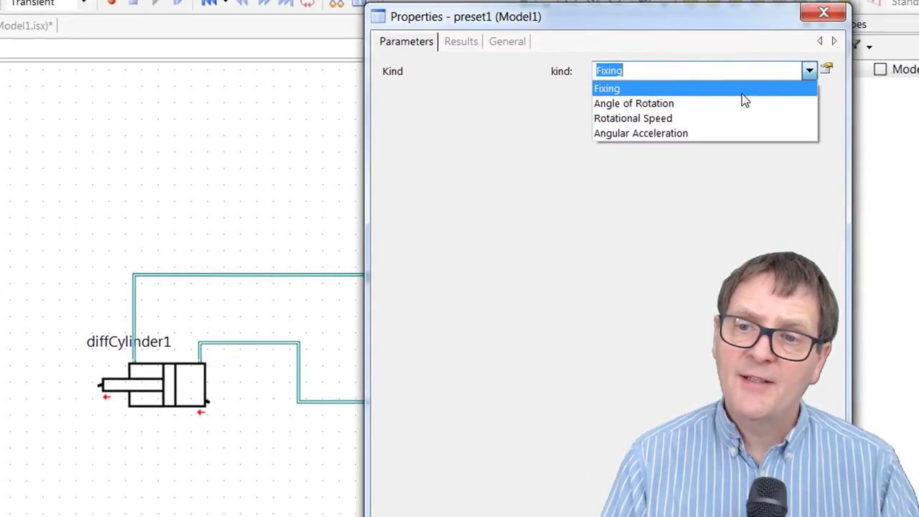
left_click(676, 118)
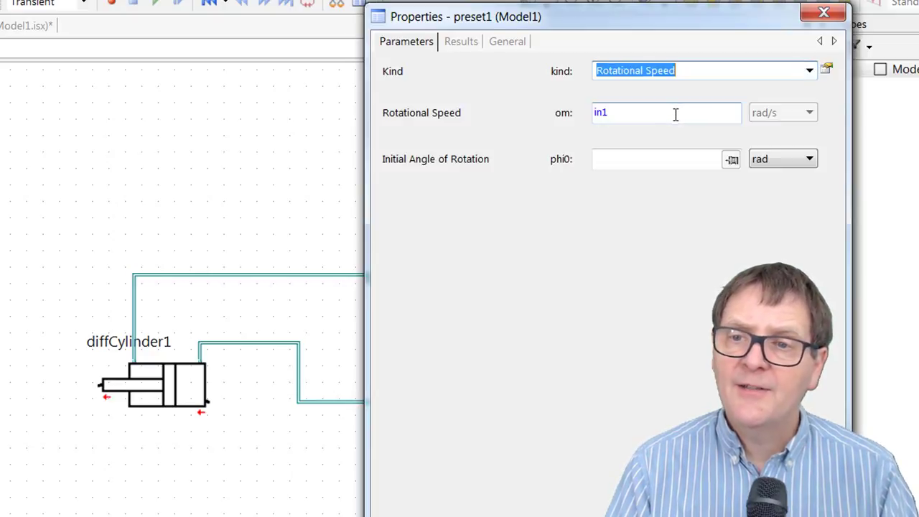
key("Tab")
key("Delete")
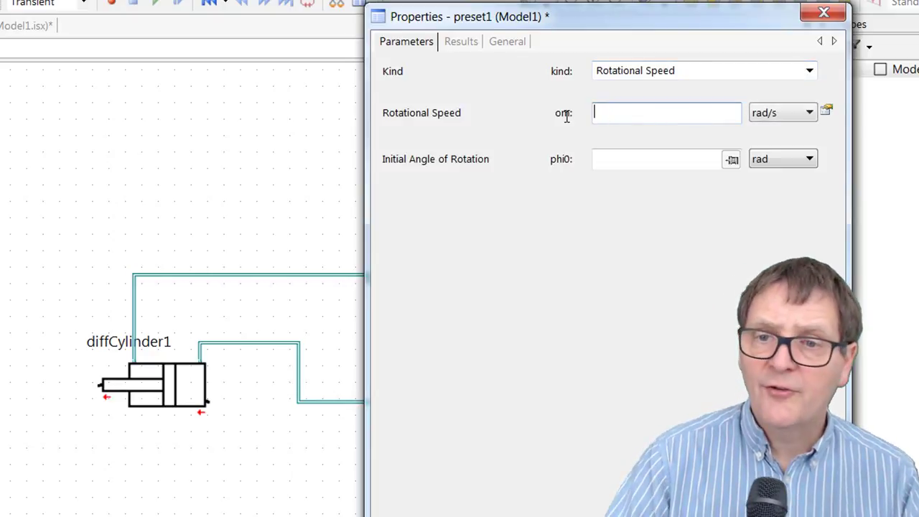
left_click(811, 114)
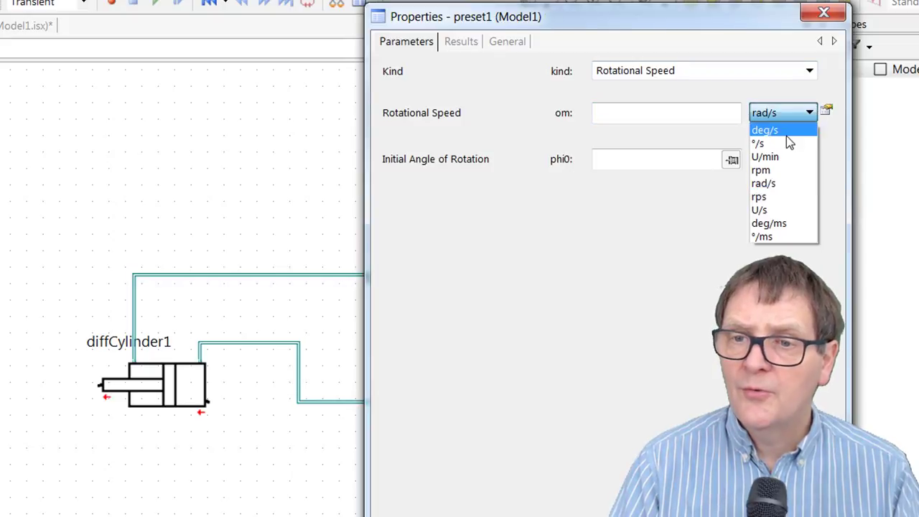
left_click(784, 174)
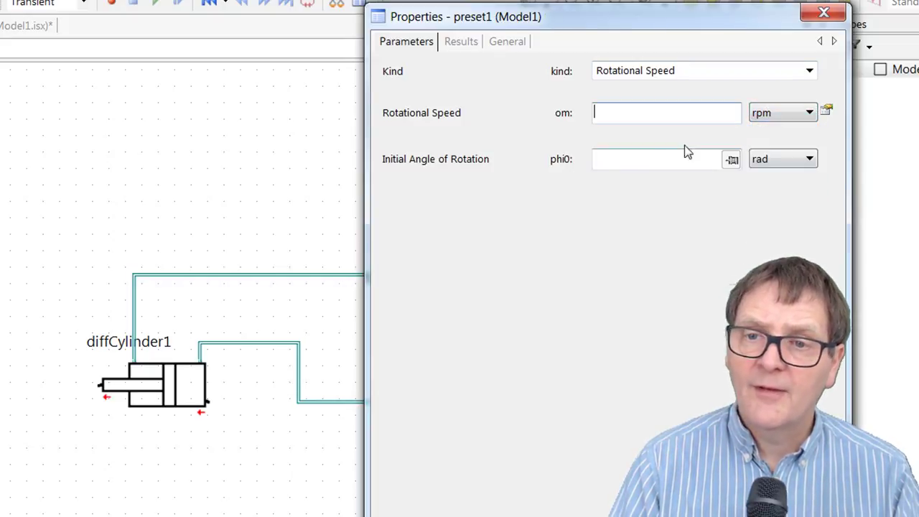
type("1500")
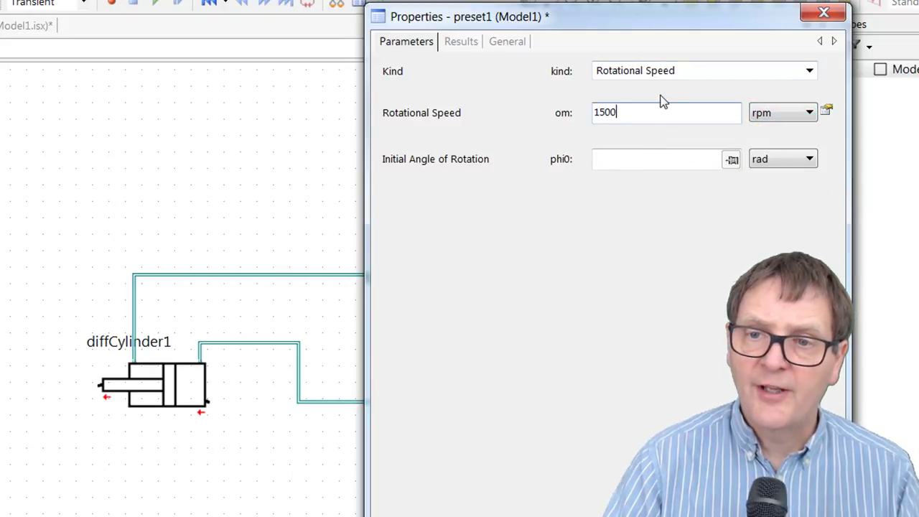
key("Return")
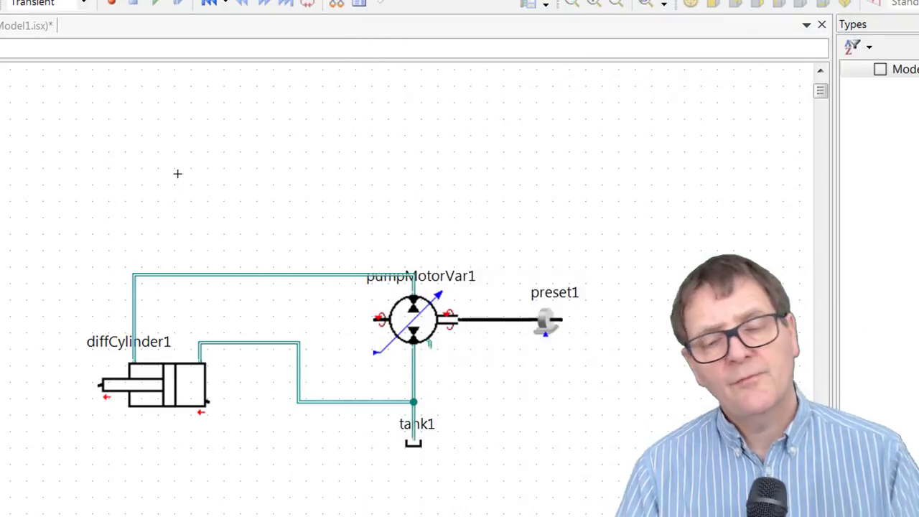
left_click(429, 323)
double_click(428, 320)
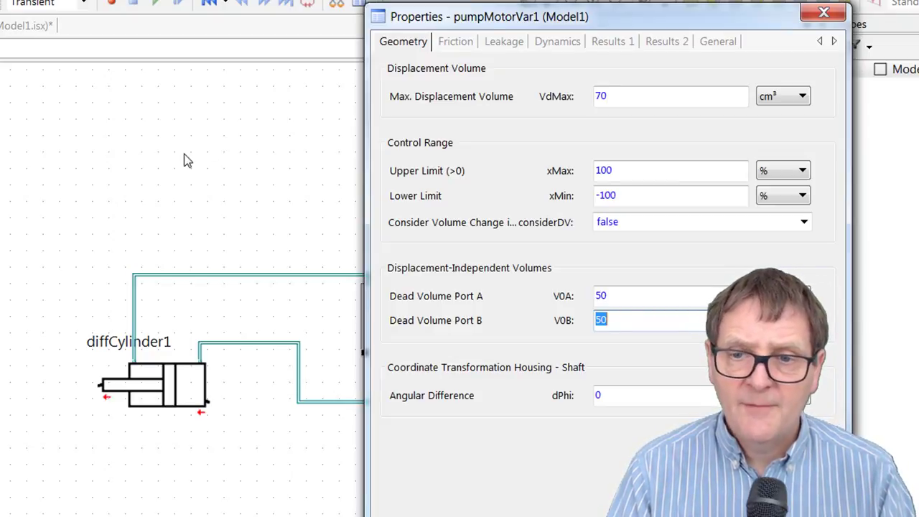
key("Return")
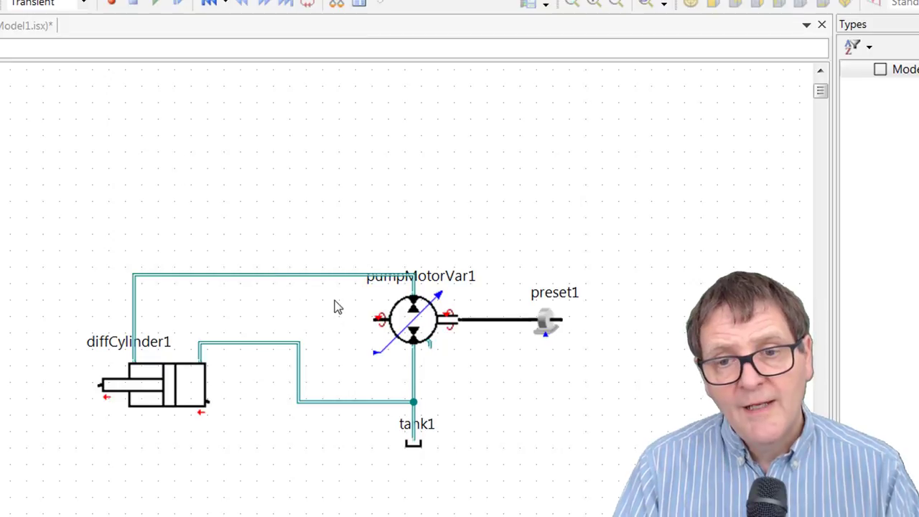
left_click(418, 329)
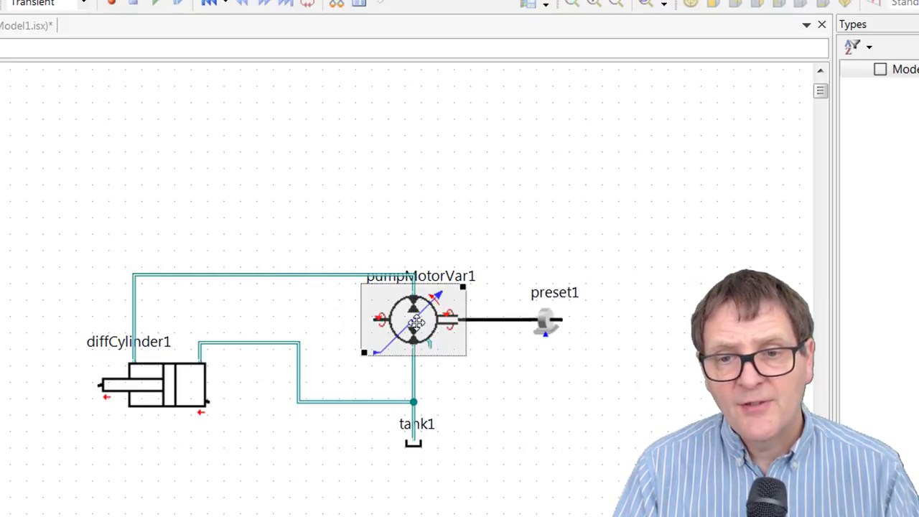
double_click(416, 323)
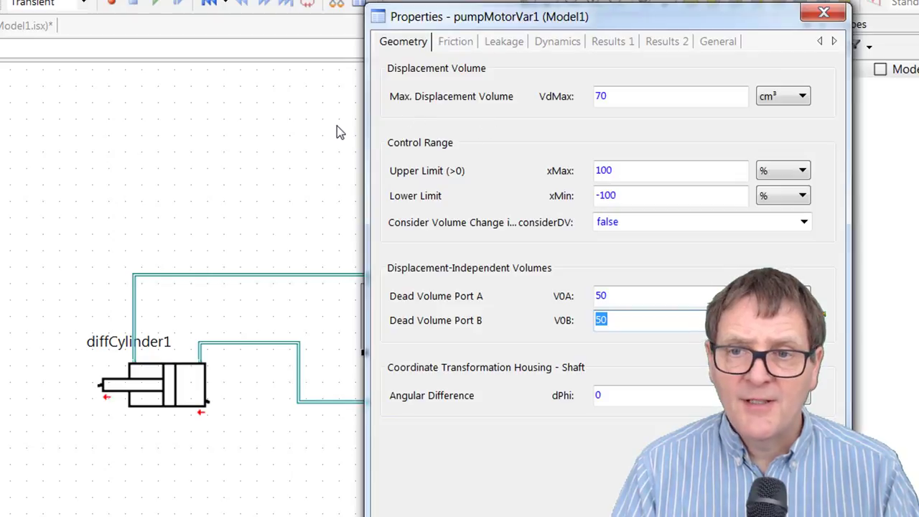
key("Return")
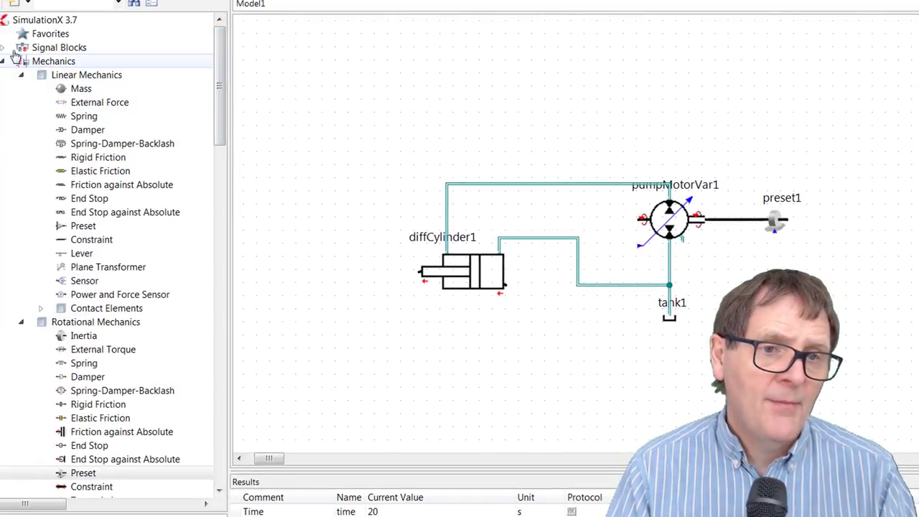
Step: Place an f(x) block, function1, above the pump and wire it to the displacement control input
left_click(4, 48)
left_click_drag(43, 65, 555, 105)
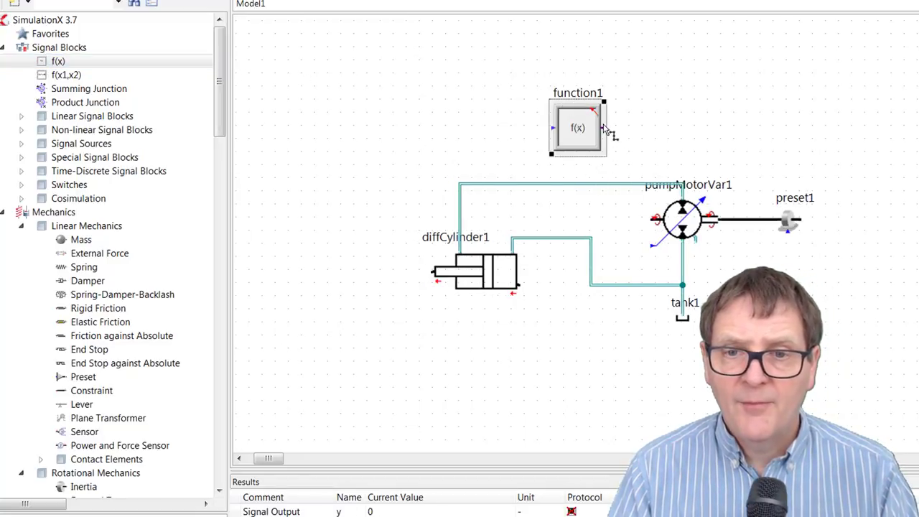
left_click_drag(605, 133, 652, 247)
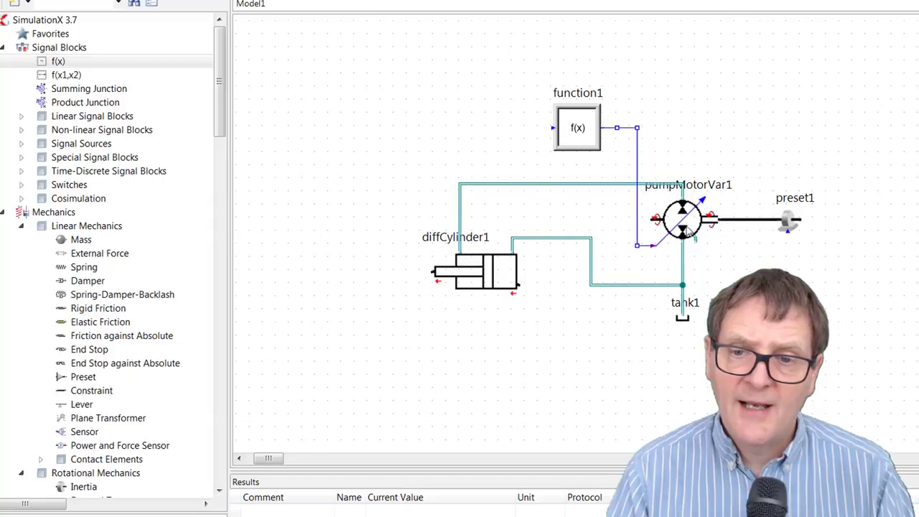
Step: Set function1's output F to the constant 0.5
double_click(567, 126)
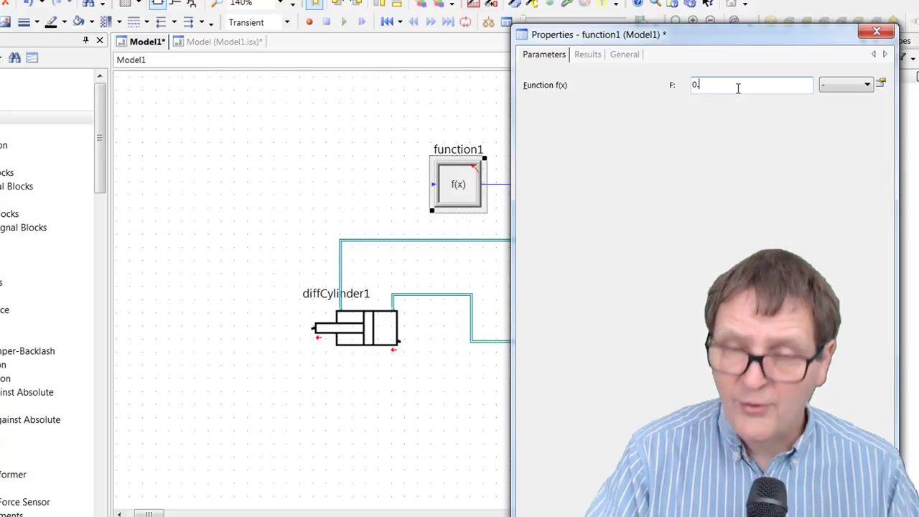
type("0.5")
key("Return")
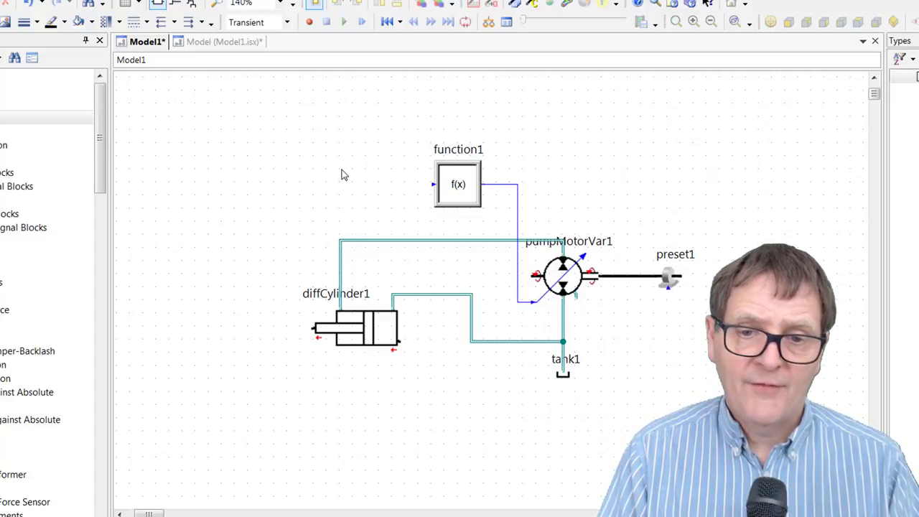
double_click(436, 295)
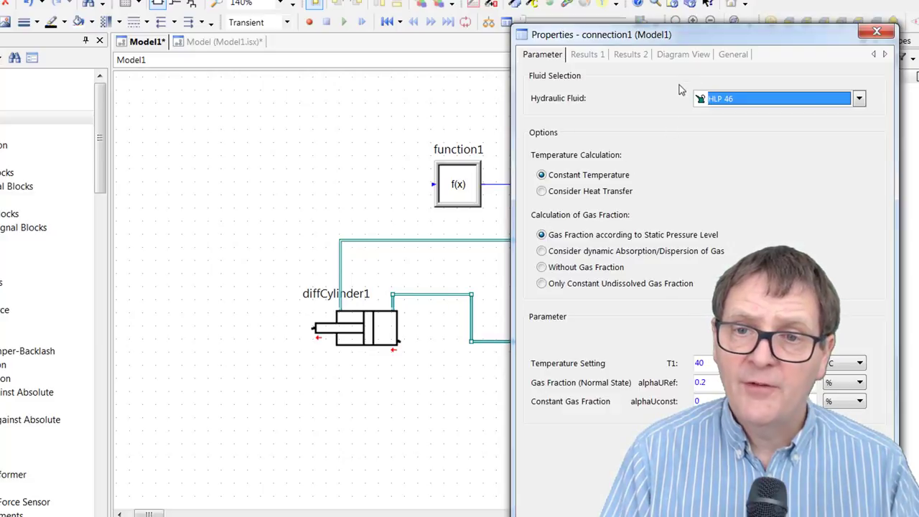
left_click(858, 101)
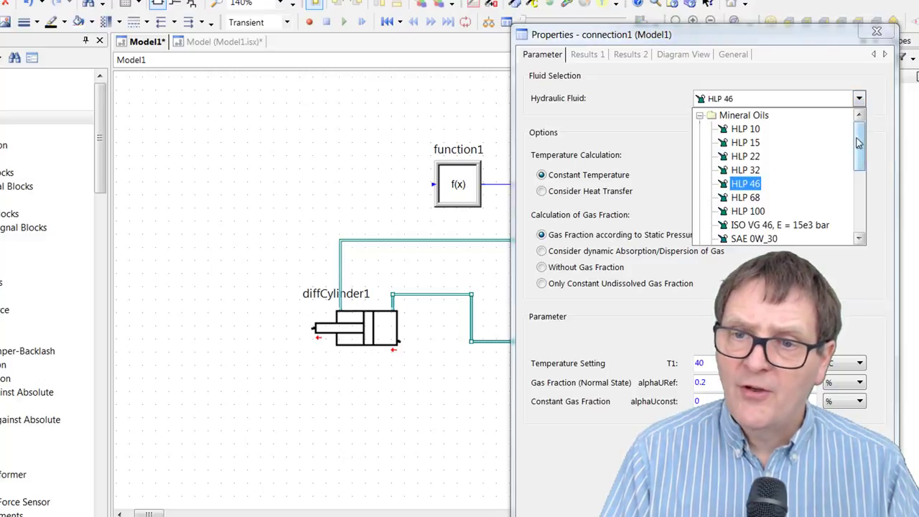
left_click_drag(860, 144, 875, 210)
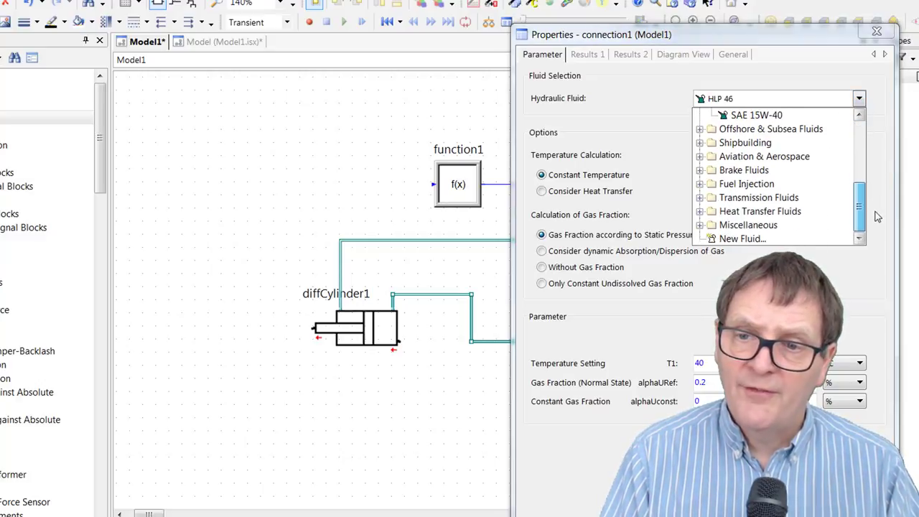
left_click(700, 225)
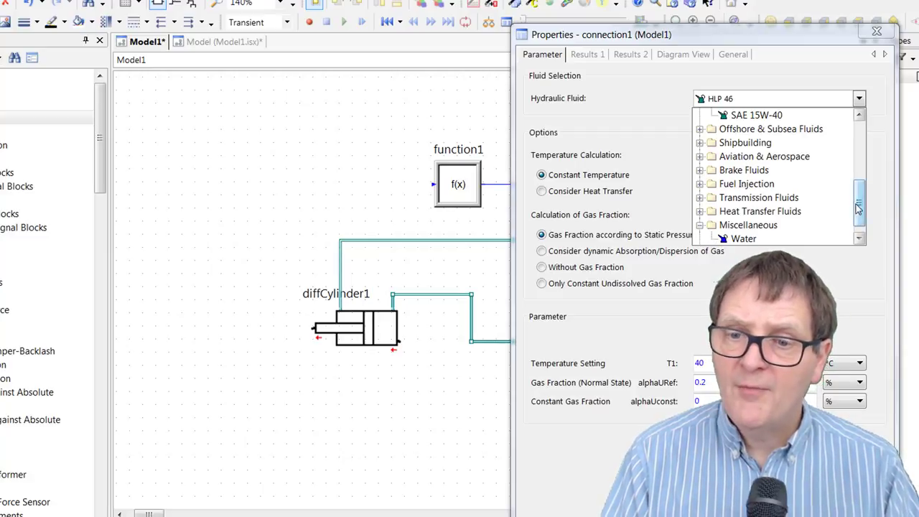
left_click_drag(856, 199, 854, 131)
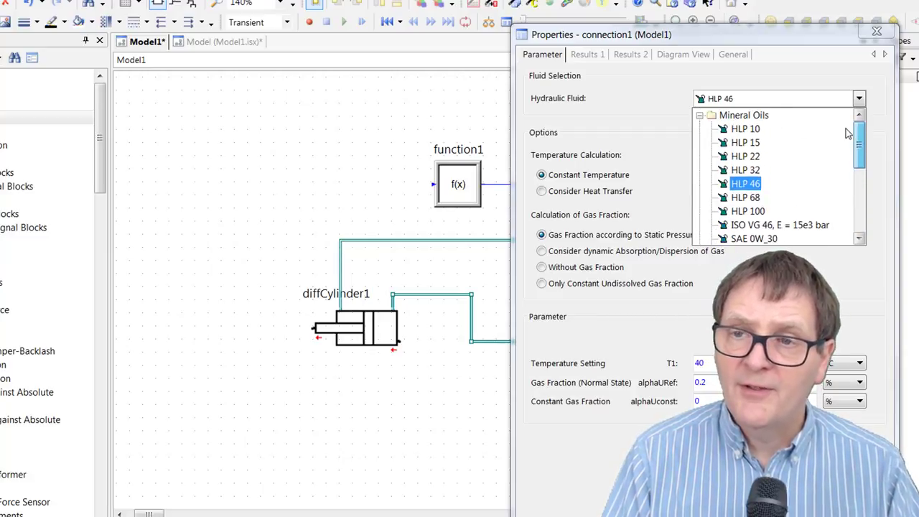
left_click(876, 32)
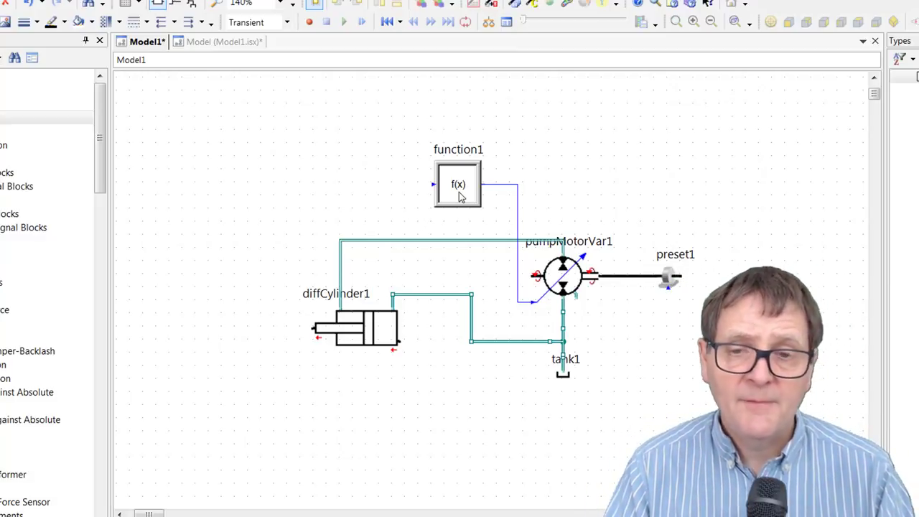
Step: Set the transient simulation stop time tStop to 20 s in Transient Settings
left_click(93, 7)
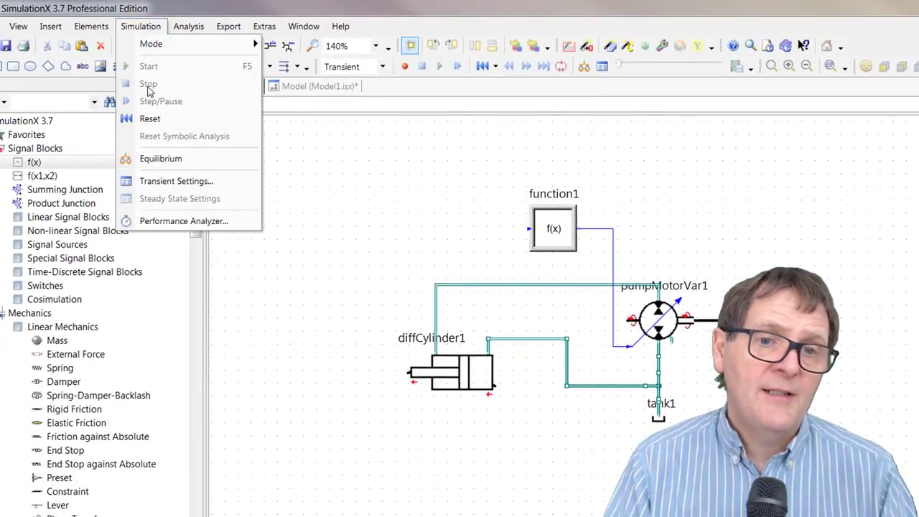
left_click(178, 183)
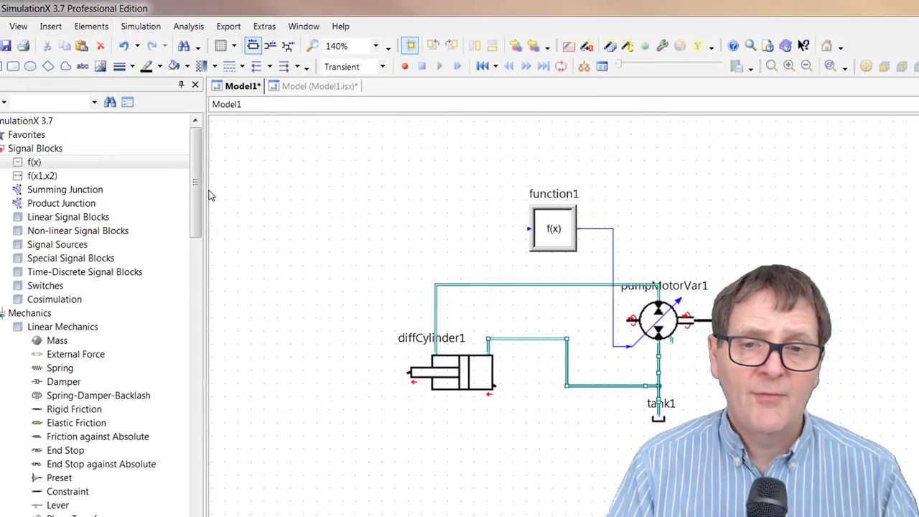
left_click(673, 211)
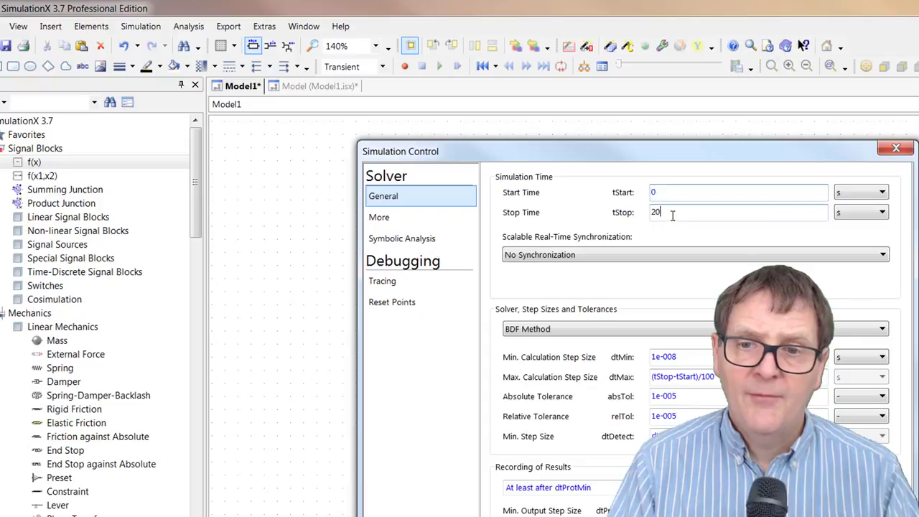
left_click_drag(672, 211, 655, 214)
type("20")
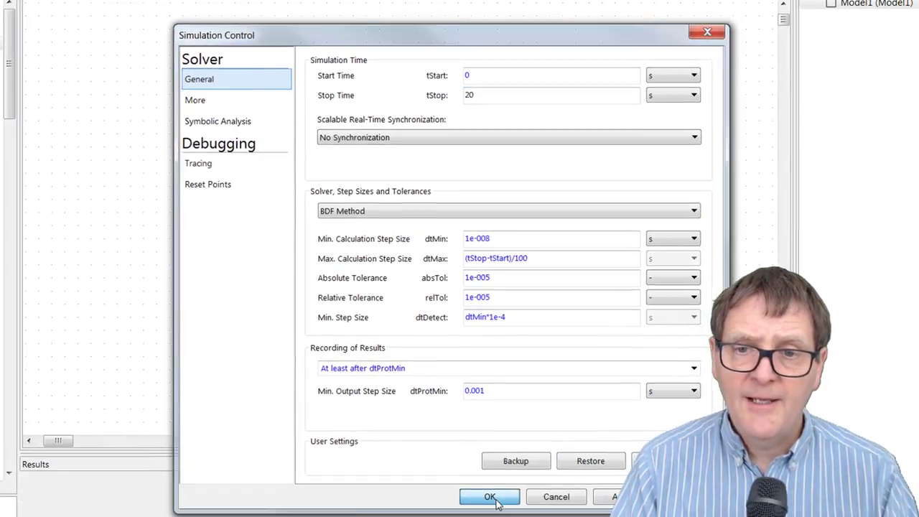
left_click(494, 501)
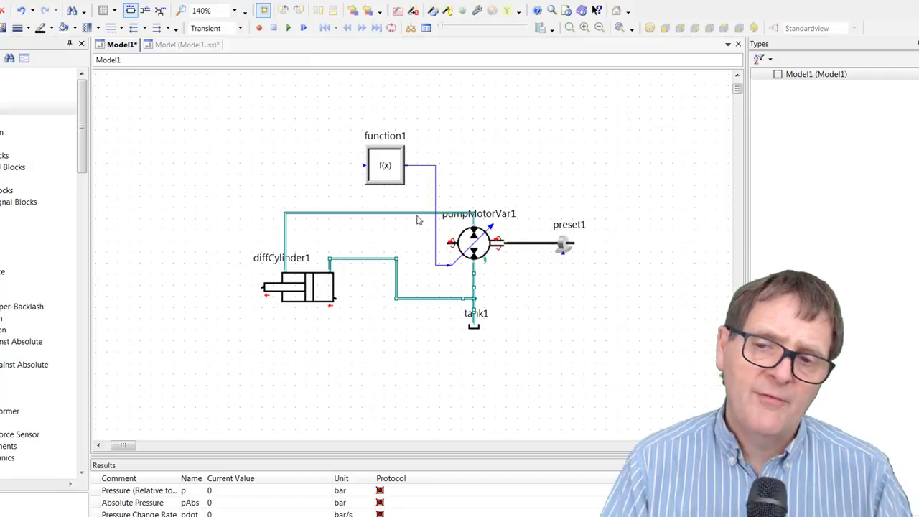
Step: Enable recording of the pump's effective volume flow QeffA on pumpMotorVar1's Results 2 page
right_click(479, 247)
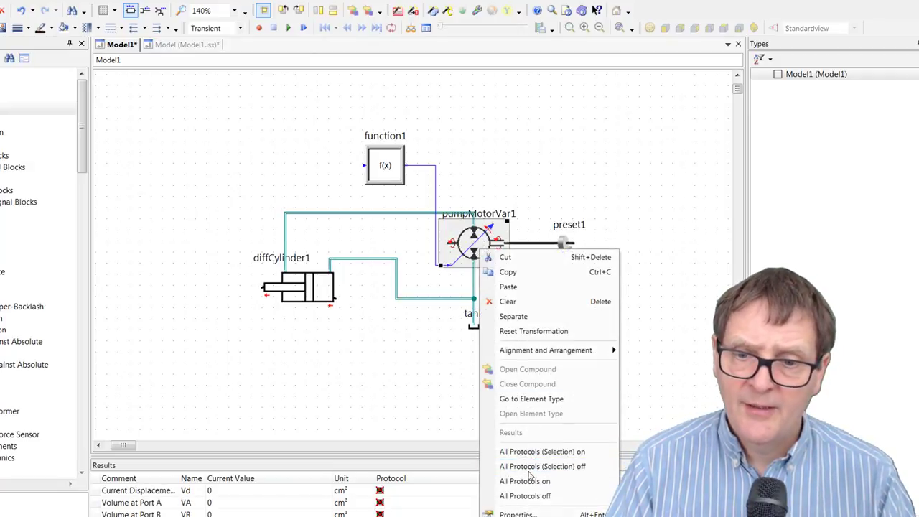
left_click(524, 514)
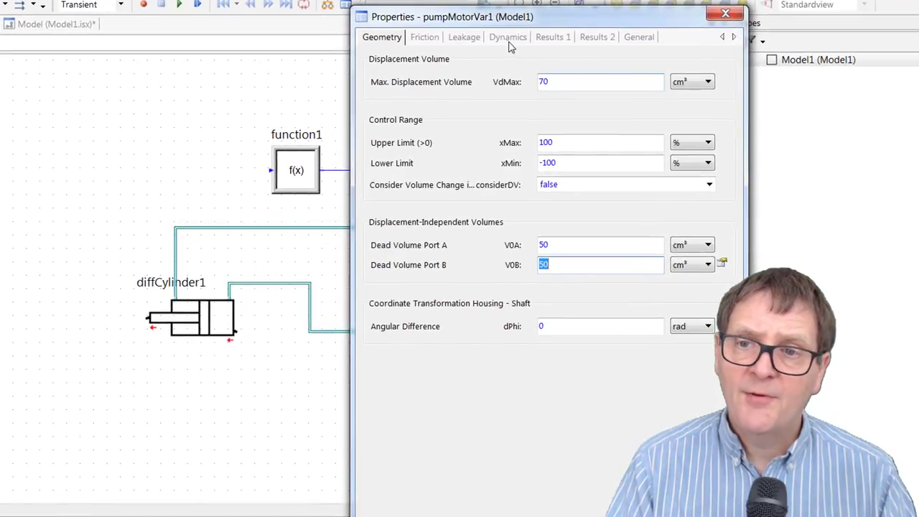
left_click(556, 37)
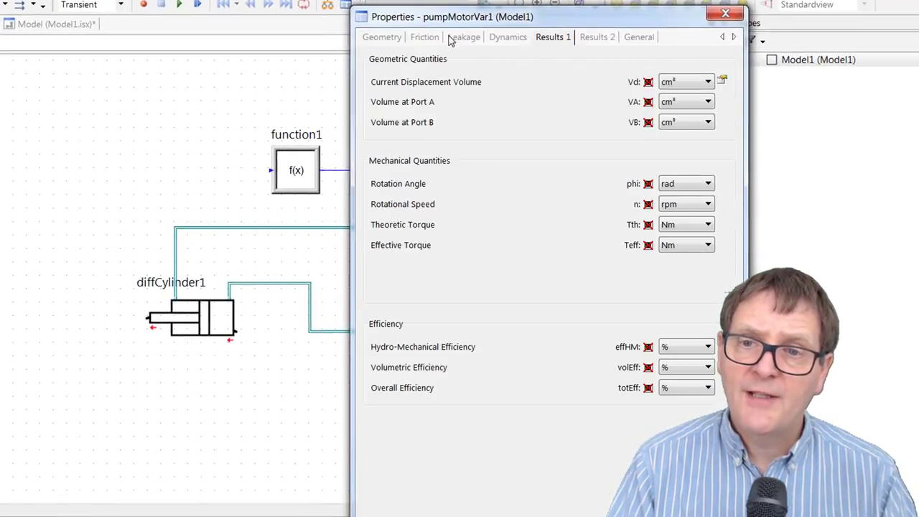
left_click(594, 37)
left_click(545, 38)
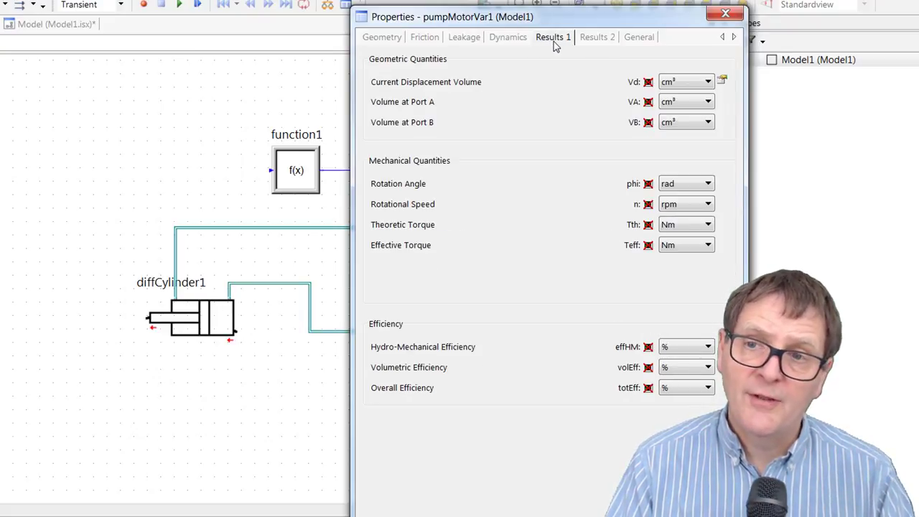
left_click(594, 37)
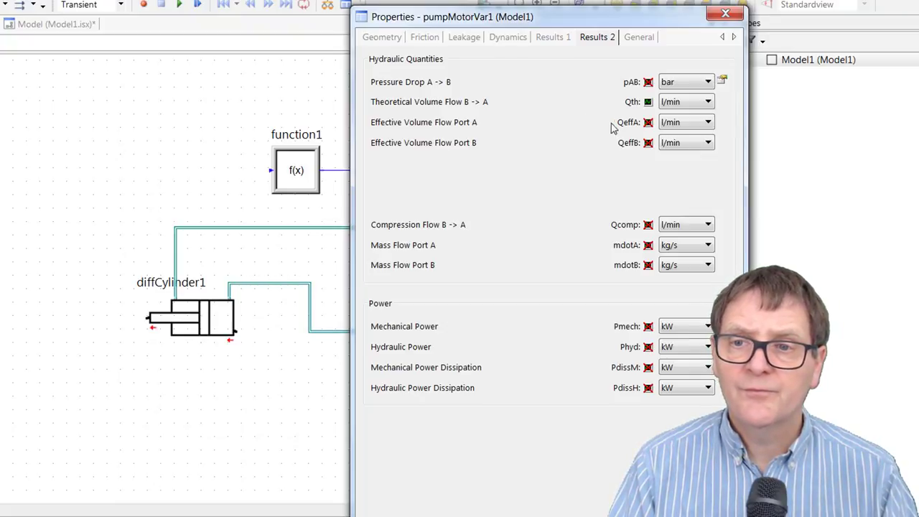
left_click(648, 123)
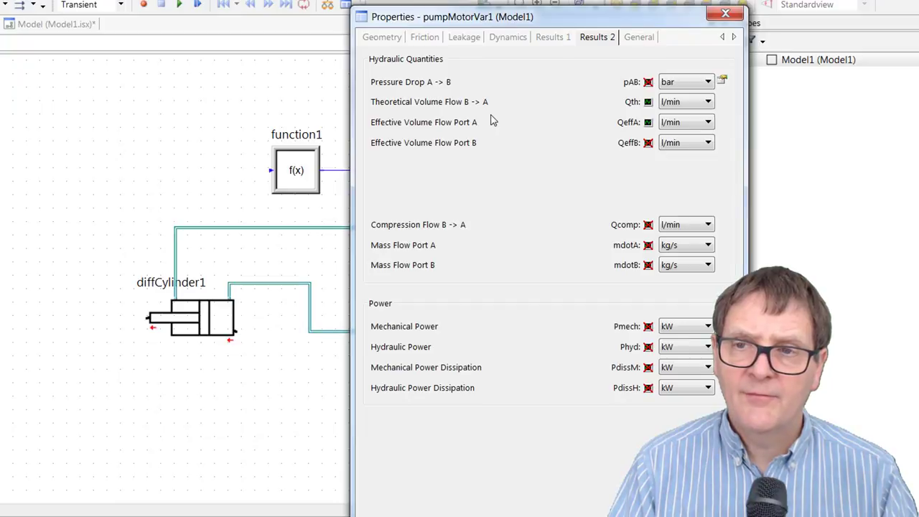
left_click(722, 15)
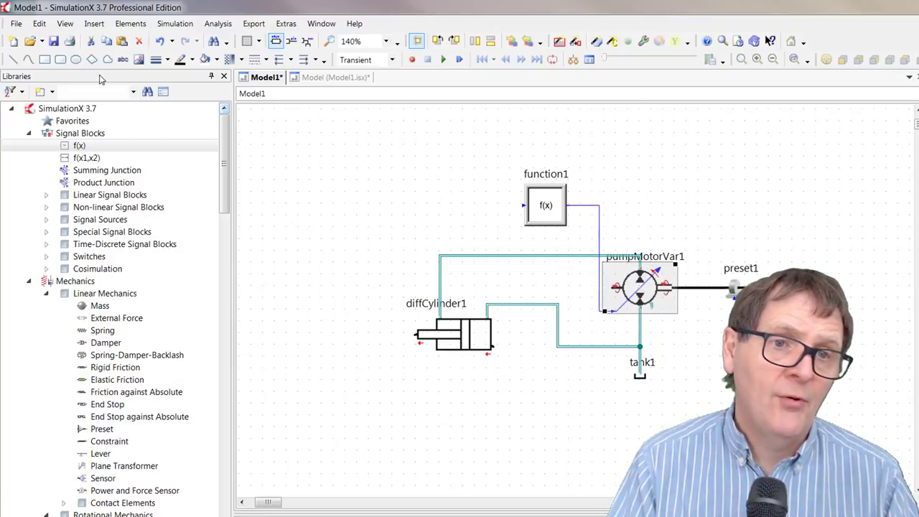
left_click(66, 25)
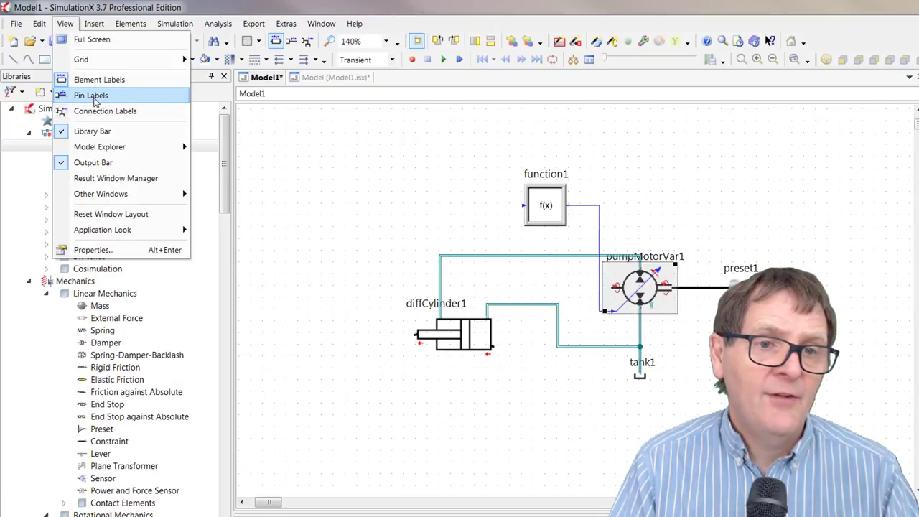
left_click(92, 95)
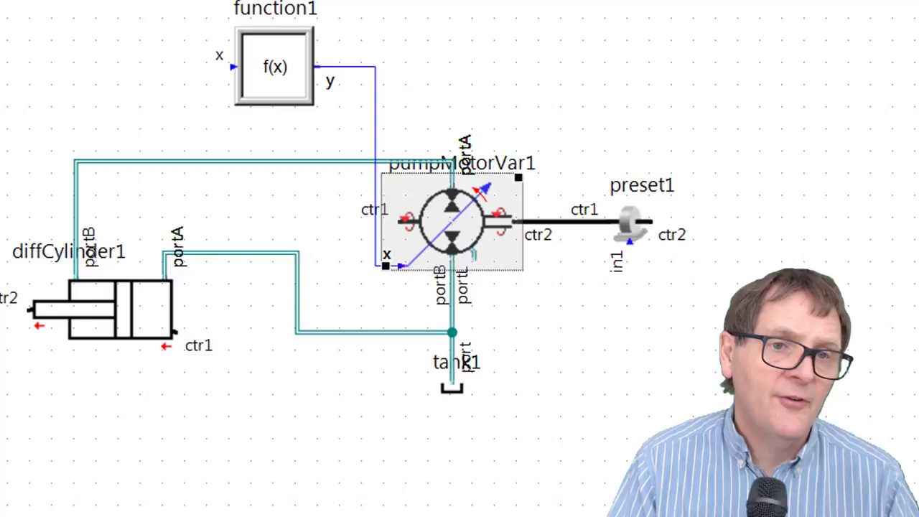
left_click(34, 23)
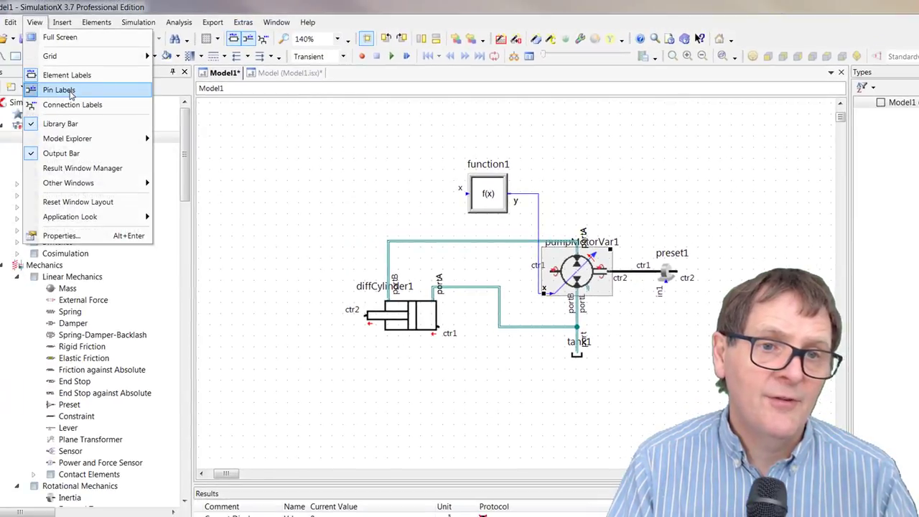
left_click(64, 89)
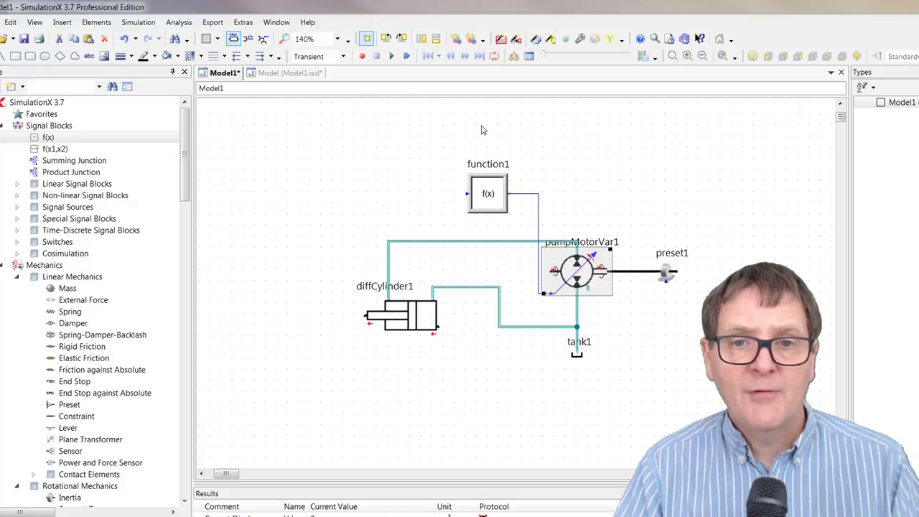
Step: Run the simulation, dismiss the Minimum/Maximum of states error, and enlarge the output panel to read the warnings
left_click(391, 56)
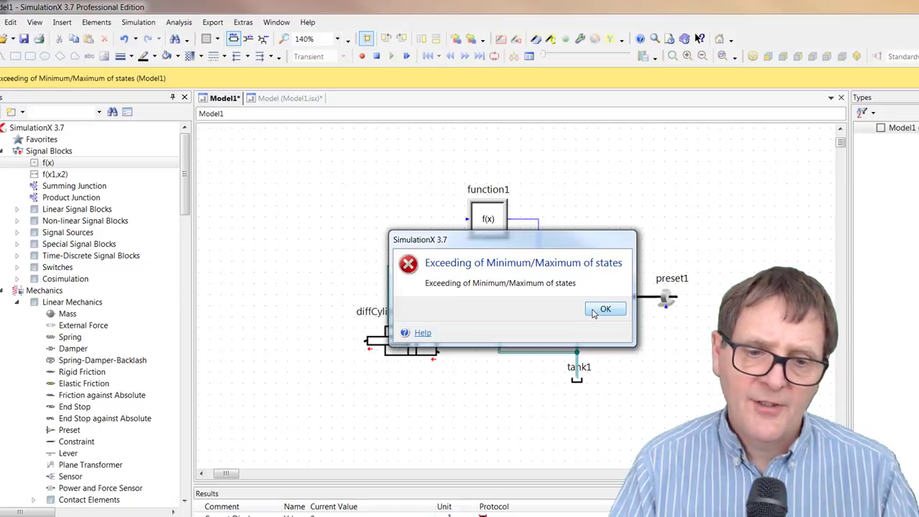
left_click(603, 309)
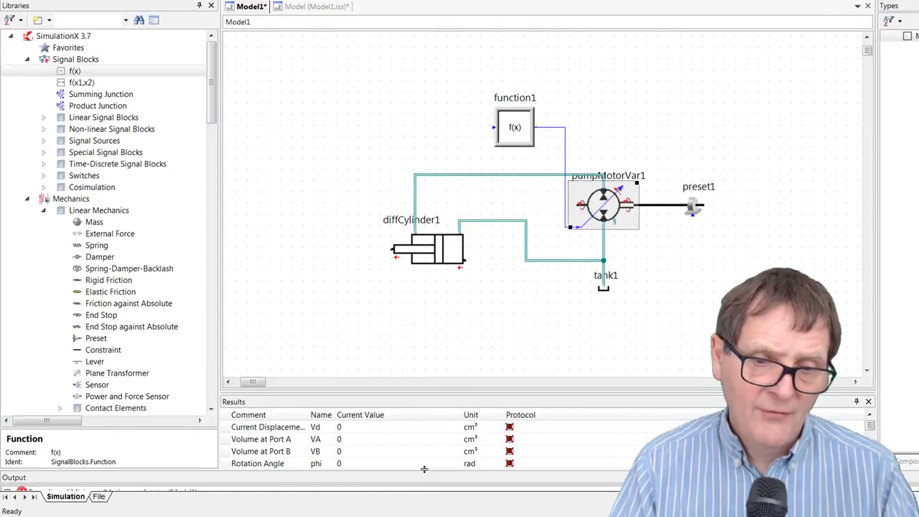
left_click_drag(424, 468, 424, 417)
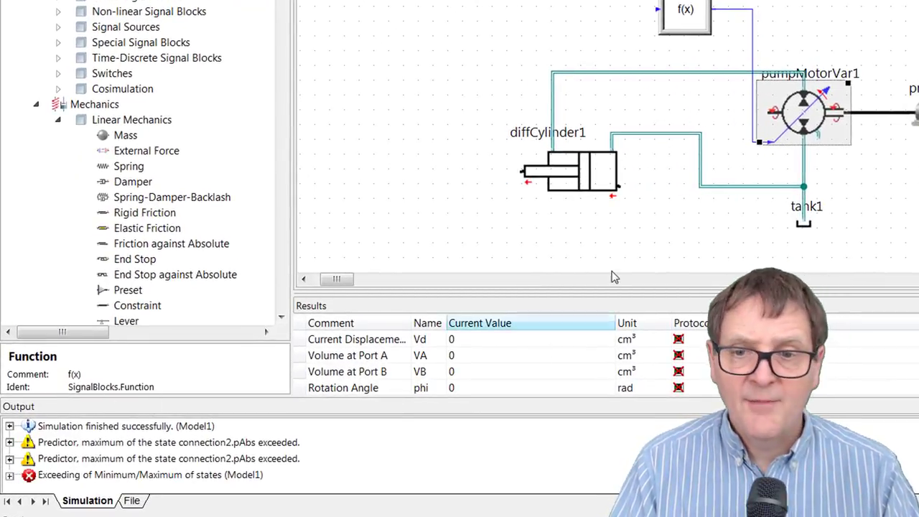
right_click(799, 118)
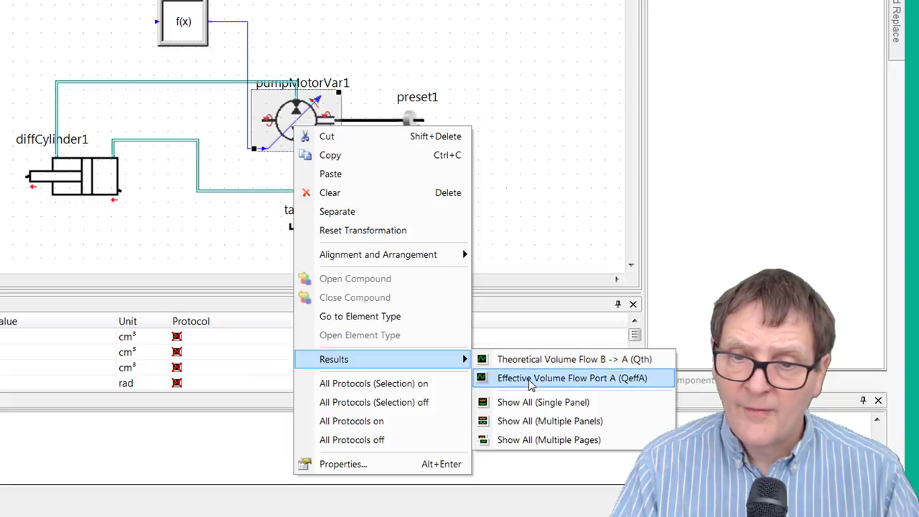
left_click(529, 381)
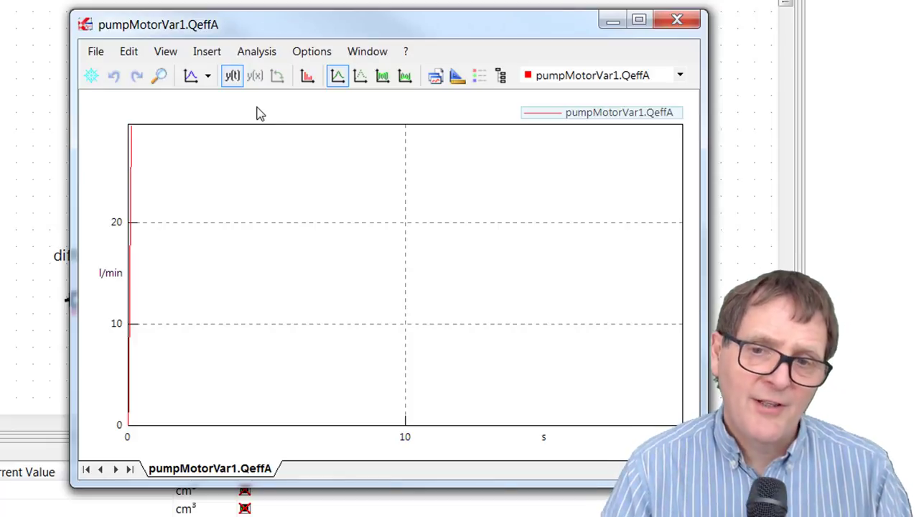
left_click(160, 76)
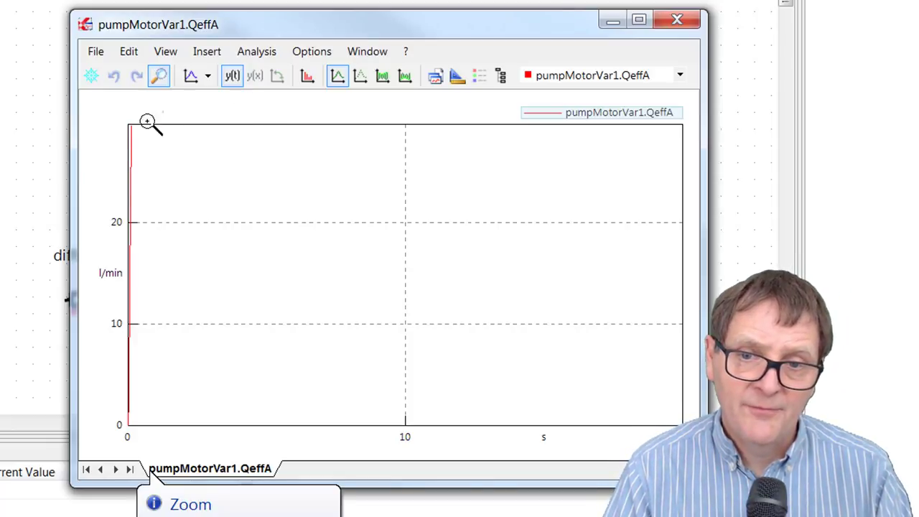
left_click_drag(147, 122, 120, 438)
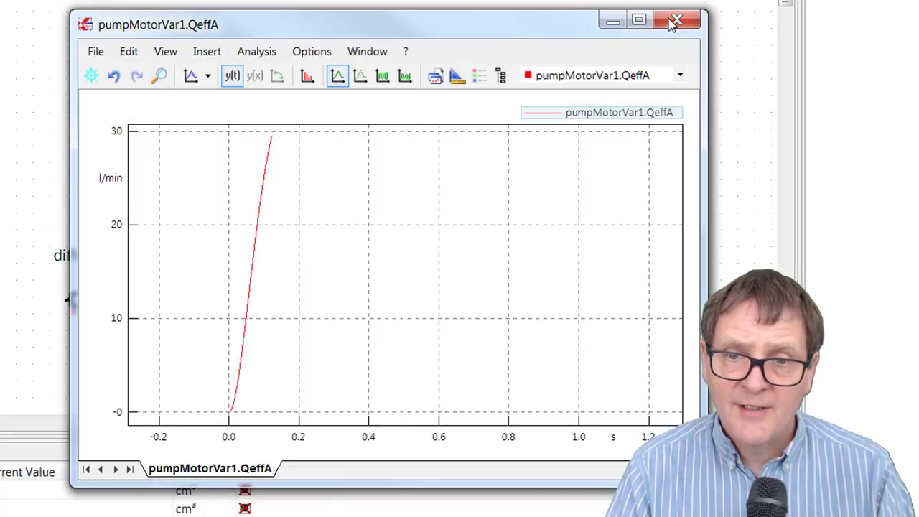
left_click(675, 21)
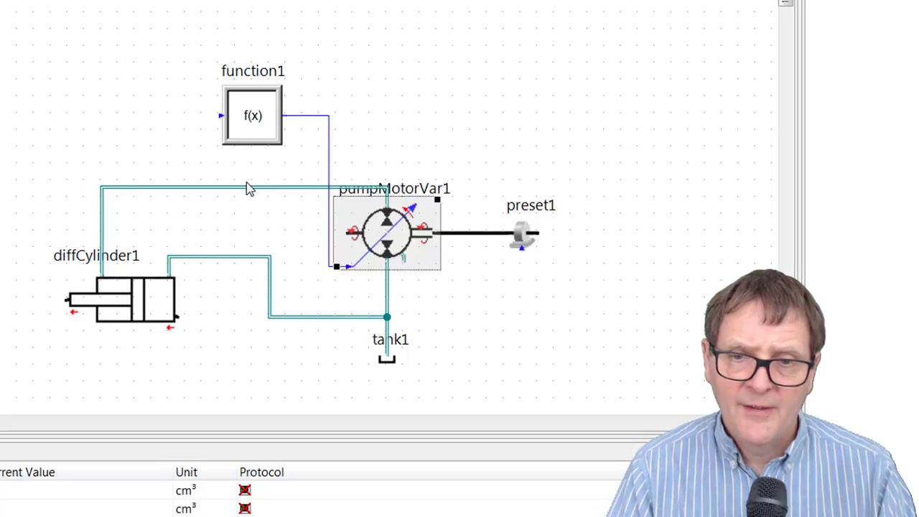
Step: Delete the top hydraulic line running from diffCylinder1 to pumpMotorVar1
right_click(247, 189)
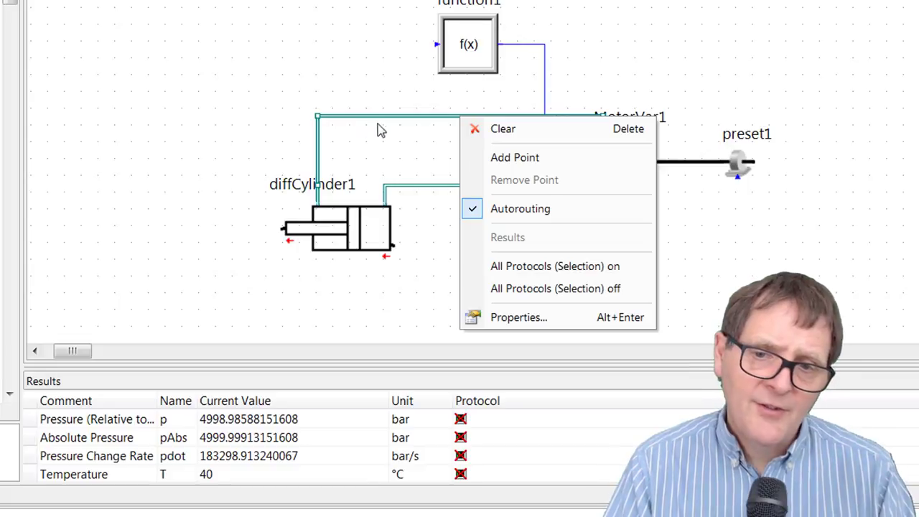
left_click(383, 126)
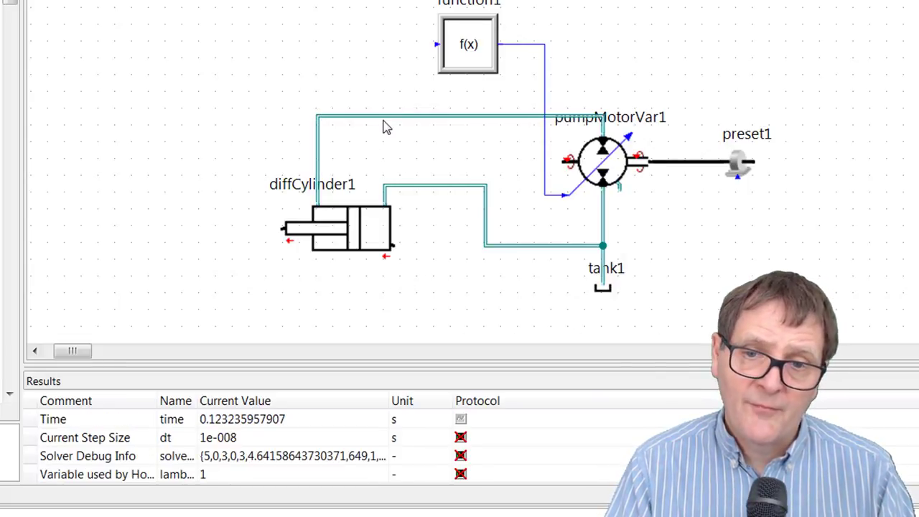
left_click(384, 120)
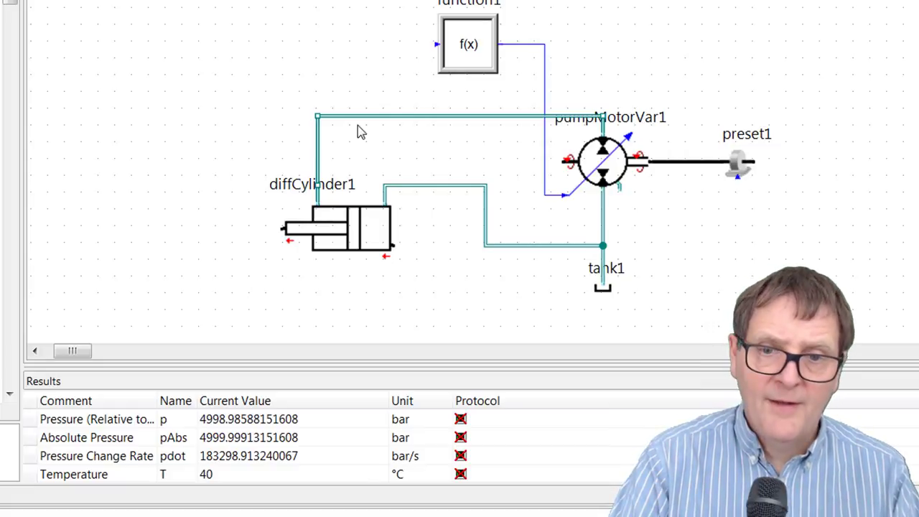
key("Delete")
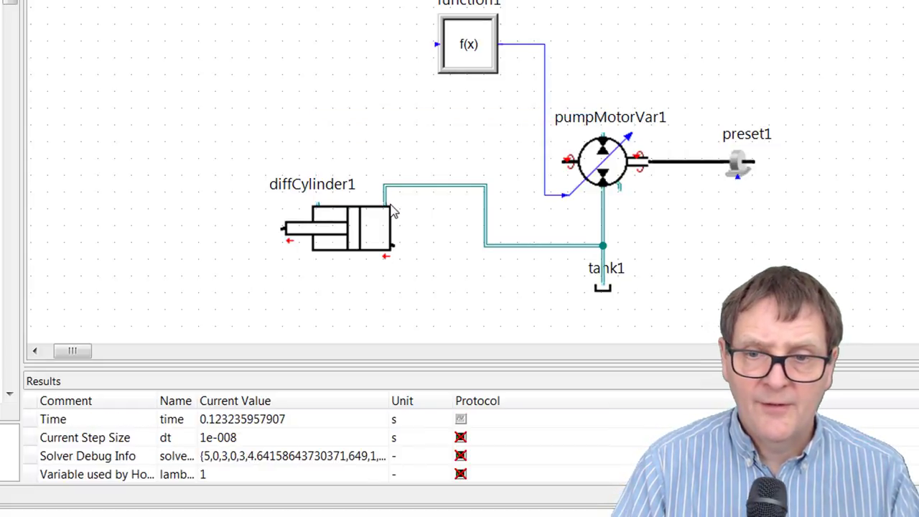
Step: Reattach the cylinder line to its left port and draw a new line from pumpMotorVar1's top port
left_click_drag(396, 214, 323, 210)
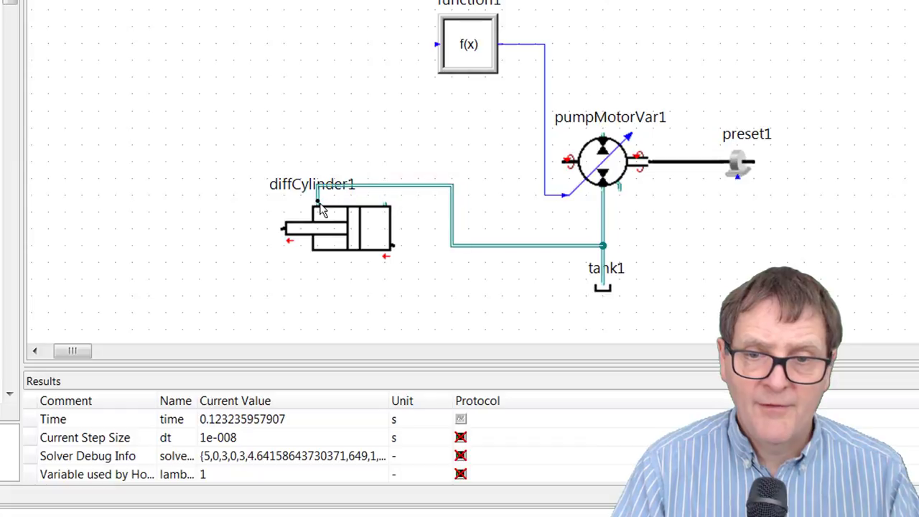
left_click_drag(602, 135, 388, 209)
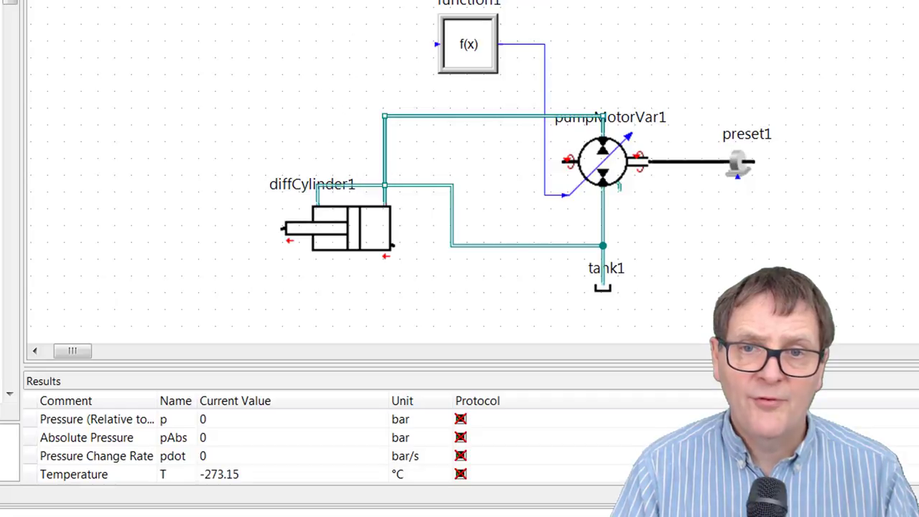
scroll(460, 172, "down", 1)
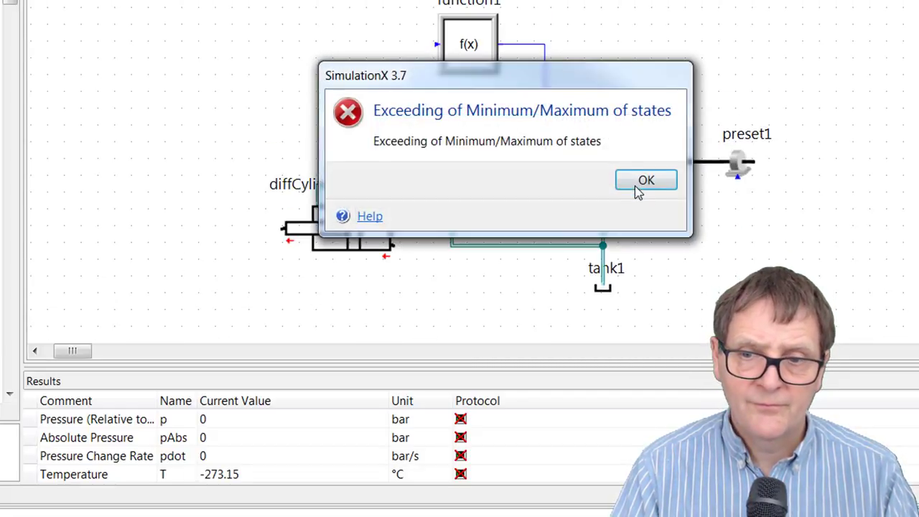
left_click(639, 188)
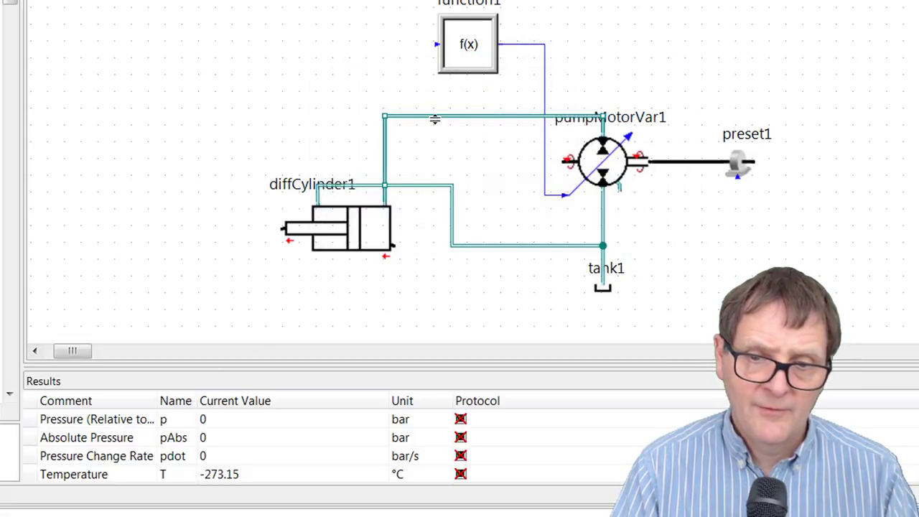
left_click_drag(435, 117, 435, 115)
Step: Check the pressure values on the top and lower connections (about 4999 bar, 142055 bar/s)
left_click(475, 188)
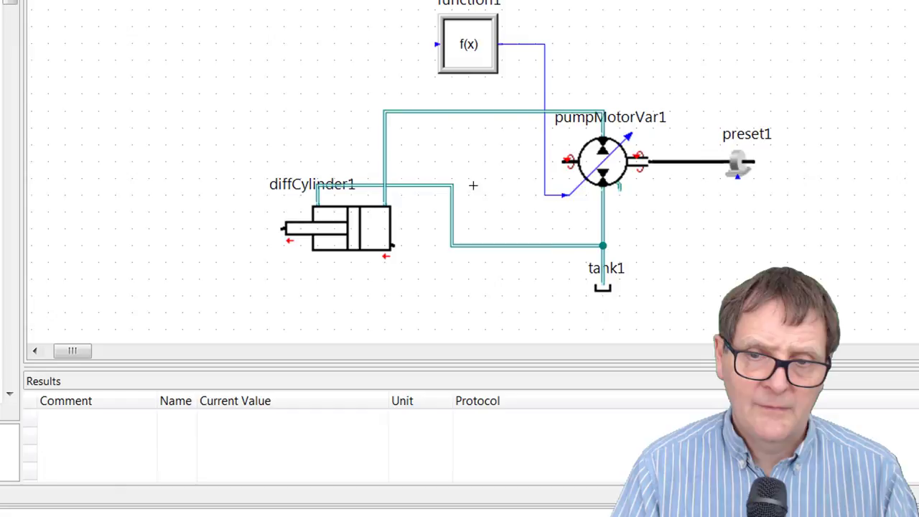
left_click(449, 112)
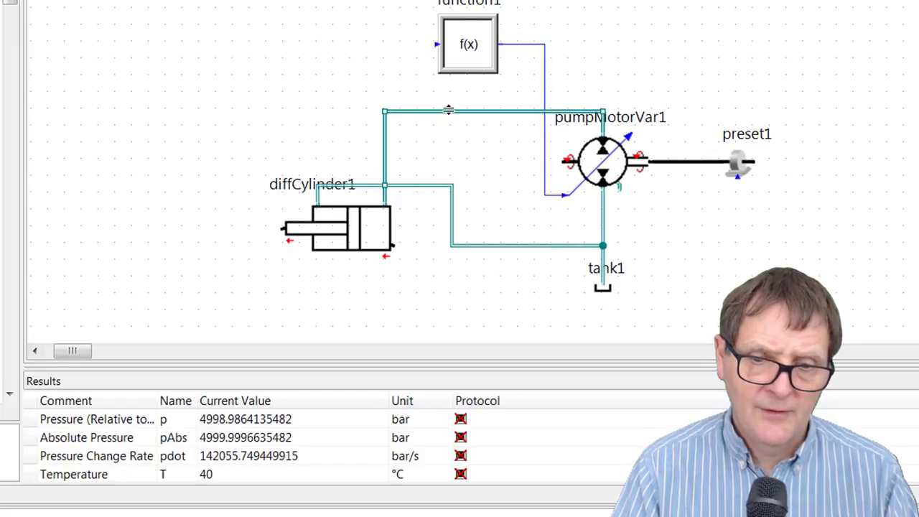
left_click(434, 186)
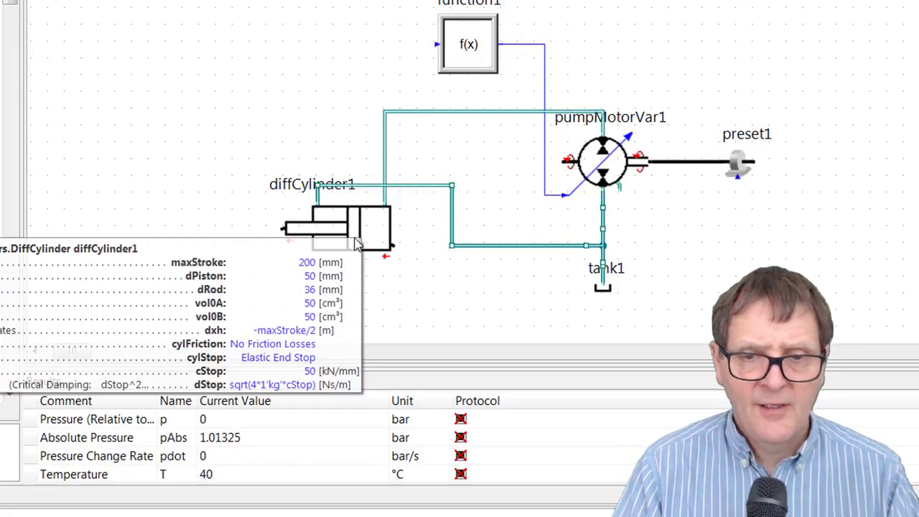
Step: Change diffCylinder1's maxStroke on the Geometry tab from 200 to 1000 mm
left_click(363, 237)
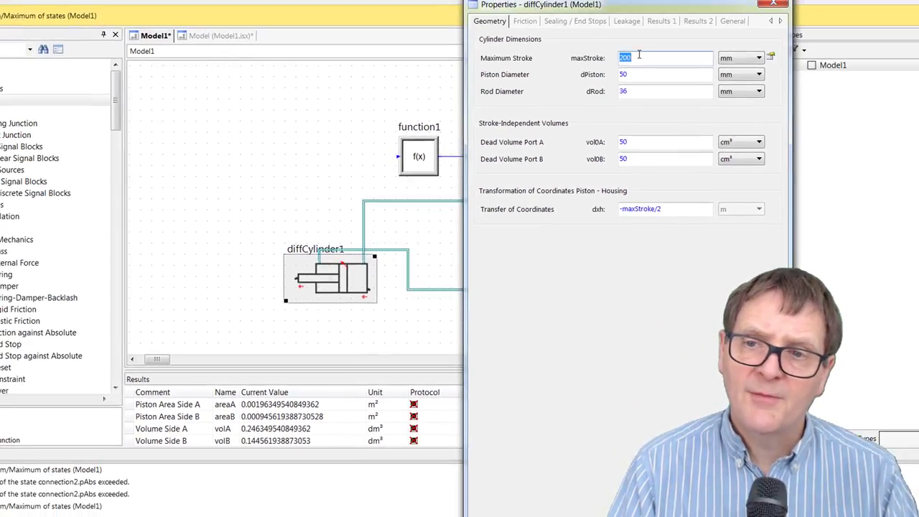
left_click_drag(638, 56, 615, 59)
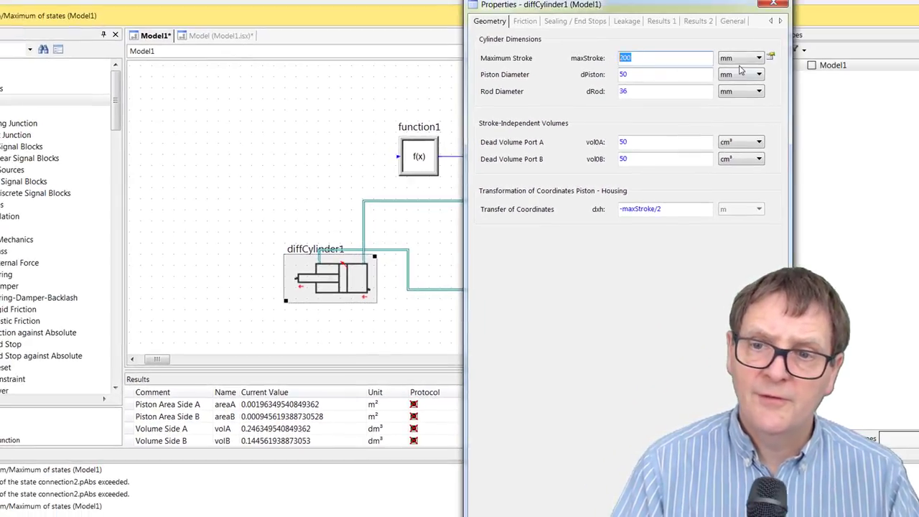
type("1000")
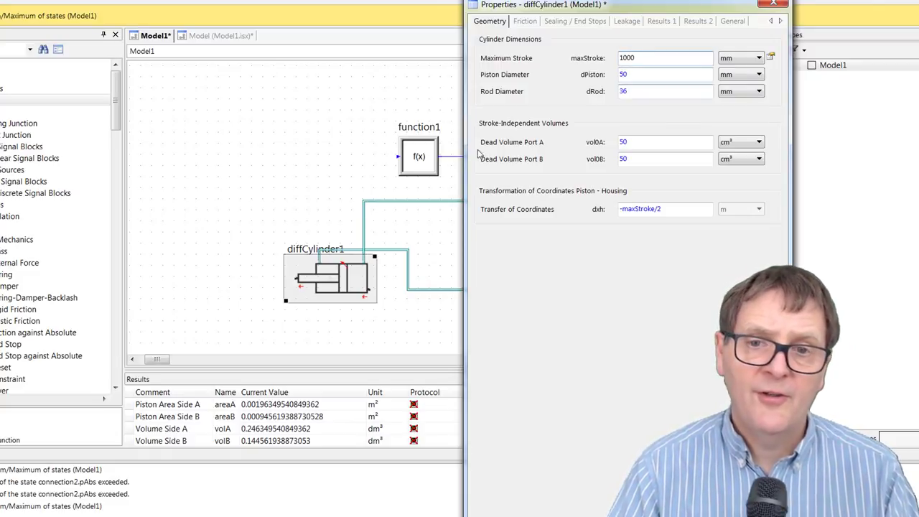
key("Return")
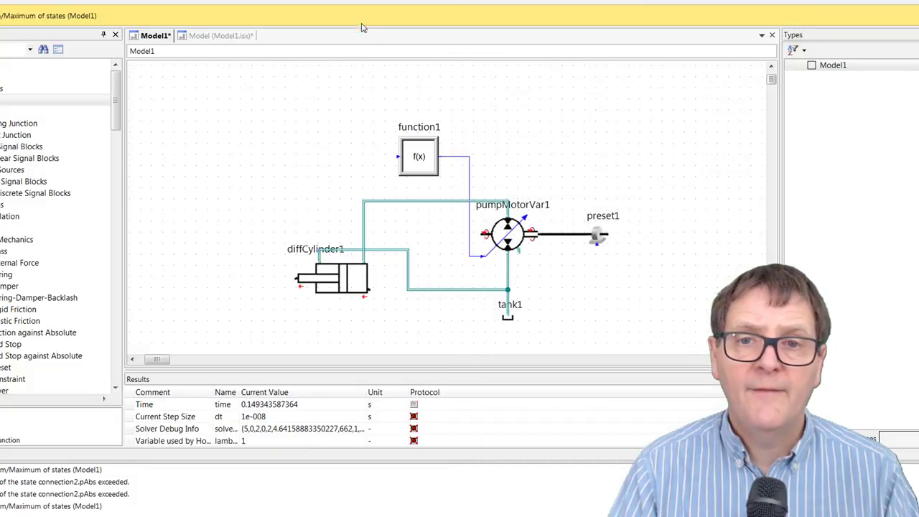
Step: Move diffCylinder1 left, place accumulator1 above the circuit, and pipe it into the cylinder line
left_click_drag(322, 258, 244, 269)
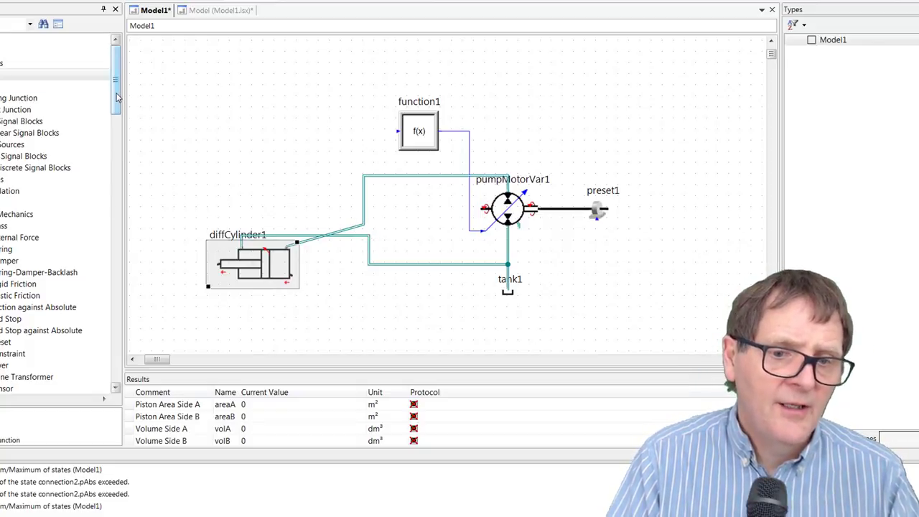
left_click_drag(117, 97, 134, 214)
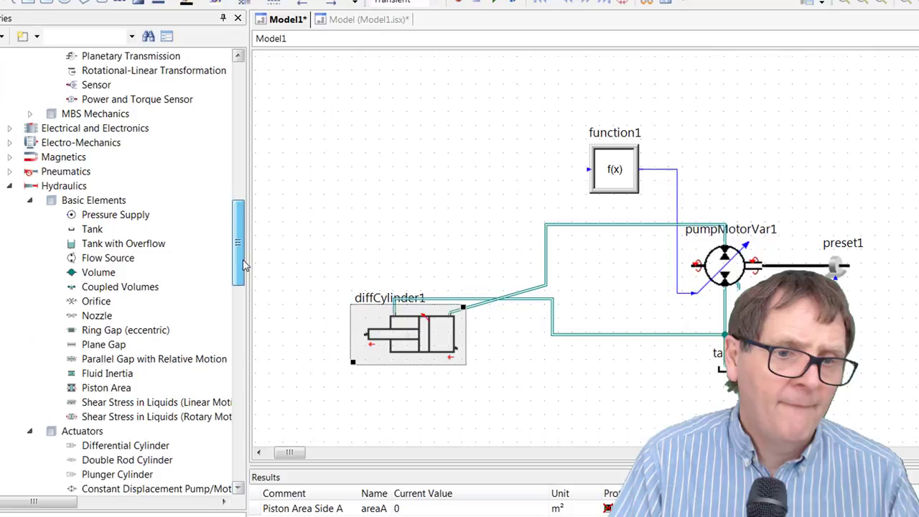
left_click_drag(244, 266, 241, 331)
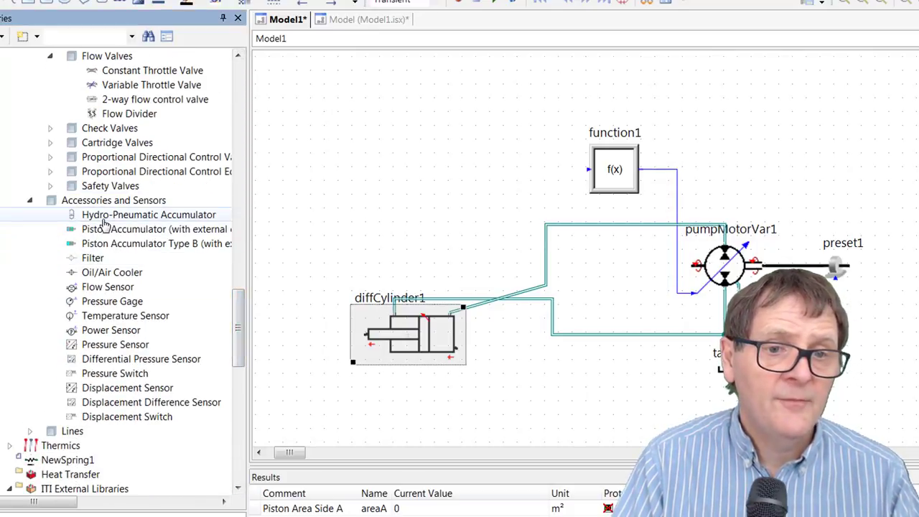
left_click_drag(104, 225, 531, 172)
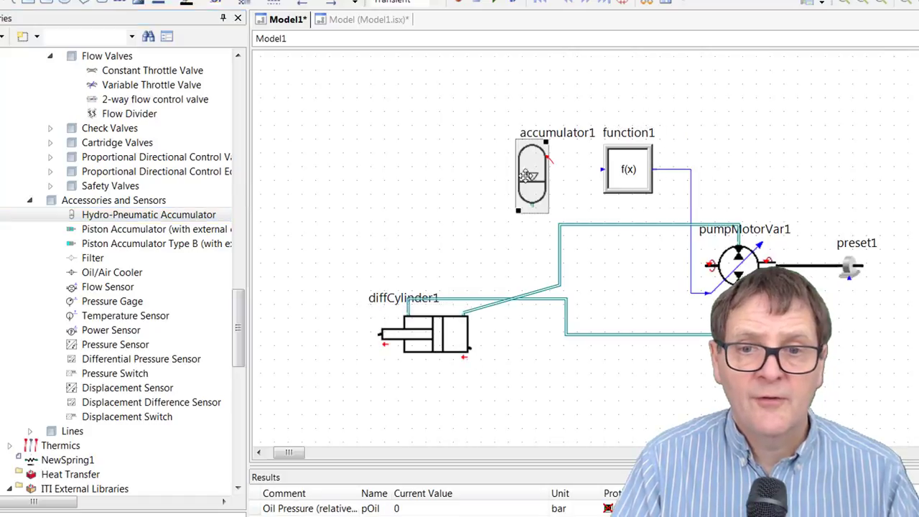
left_click_drag(533, 210, 561, 234)
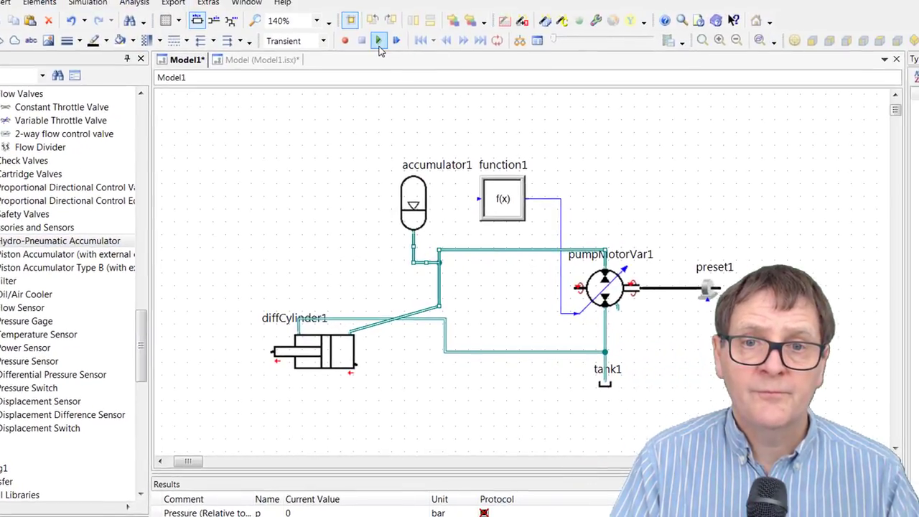
Step: Enable recording of the connection line's Pressure in its properties
left_click(378, 41)
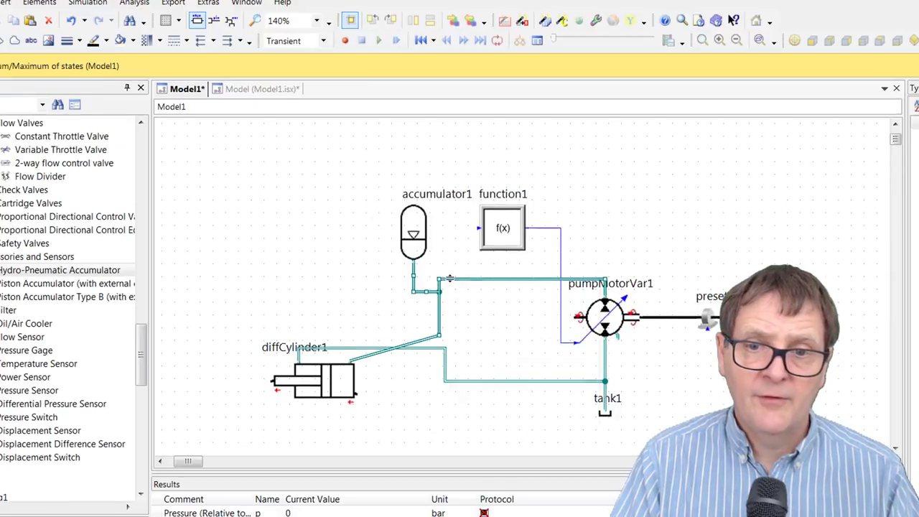
right_click(453, 283)
left_click(494, 432)
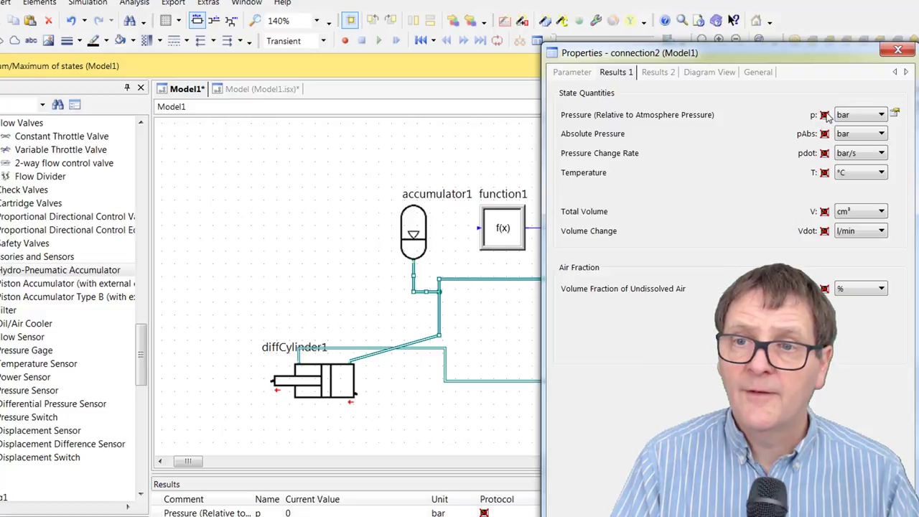
left_click(824, 115)
key("Escape")
scroll(460, 173, "up", 4)
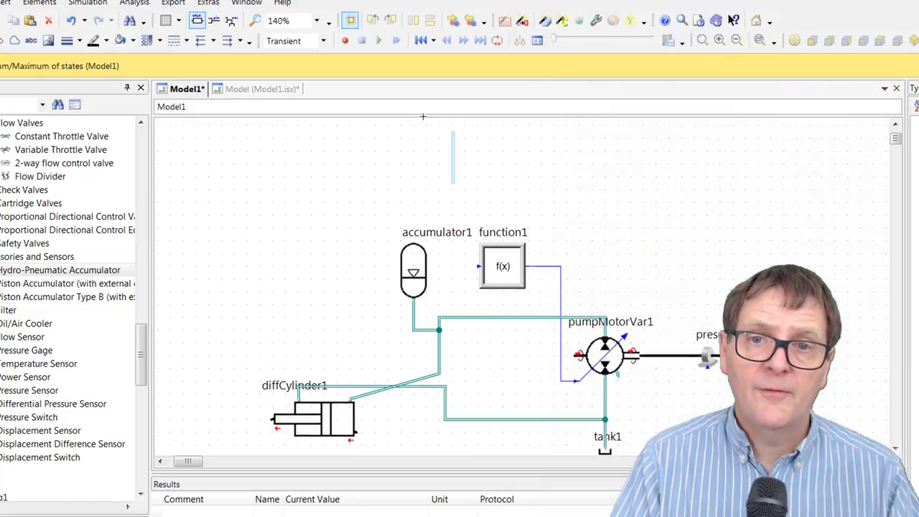
Step: Reset and rerun the simulation, then plot the connection's pressure climbing to about 5000 bar
left_click(420, 40)
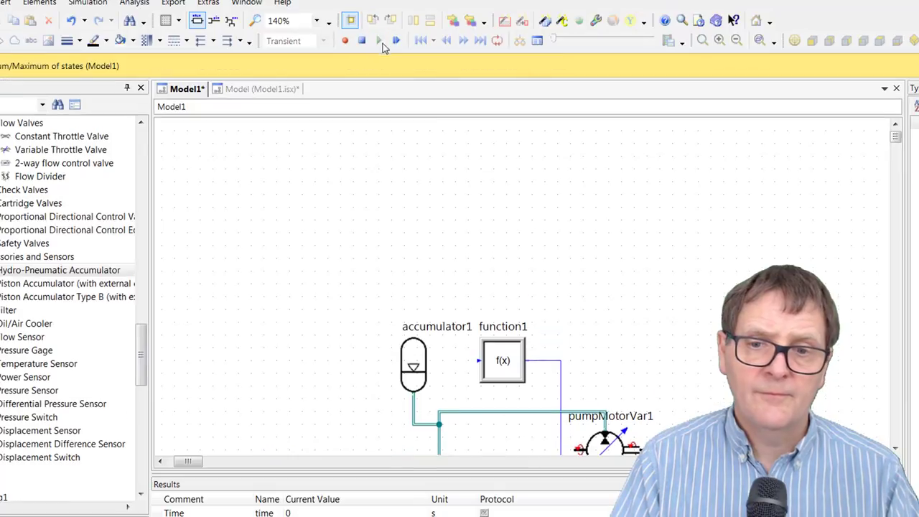
left_click(381, 41)
left_click(624, 332)
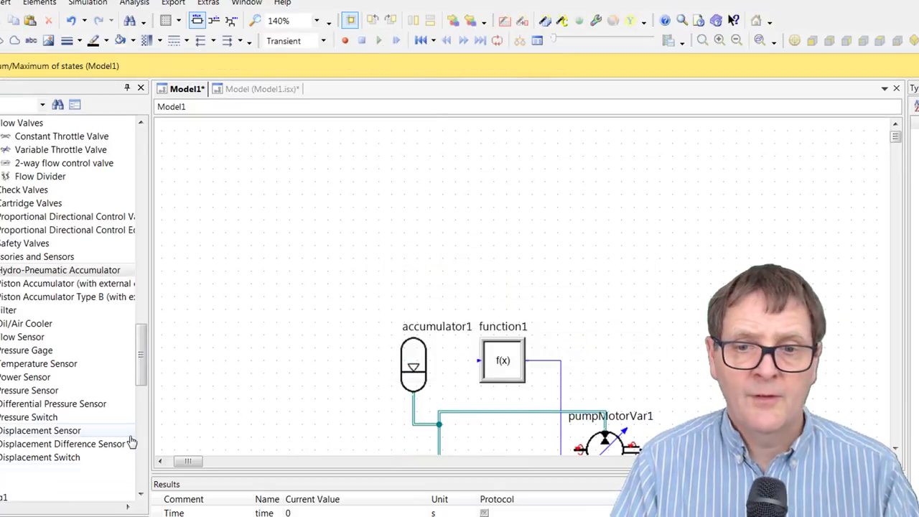
scroll(222, 374, "down", 2)
right_click(476, 334)
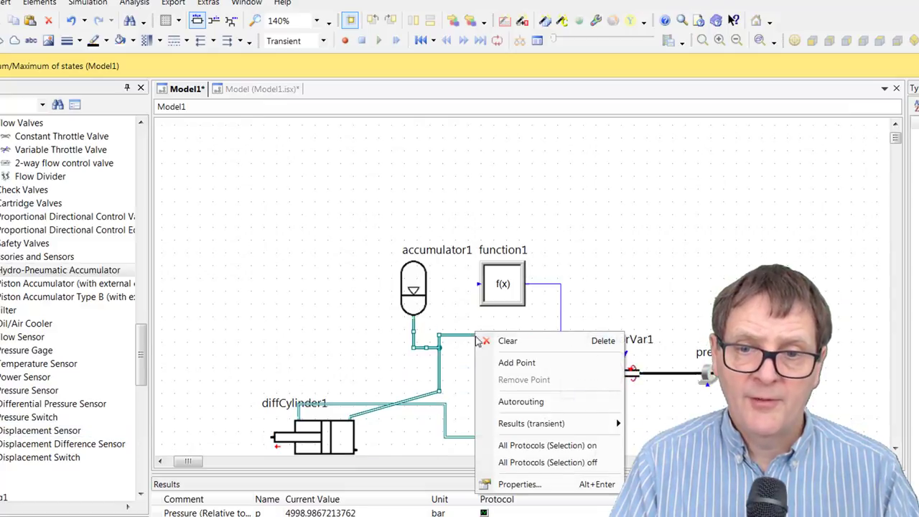
mouse_move(562, 428)
left_click(657, 425)
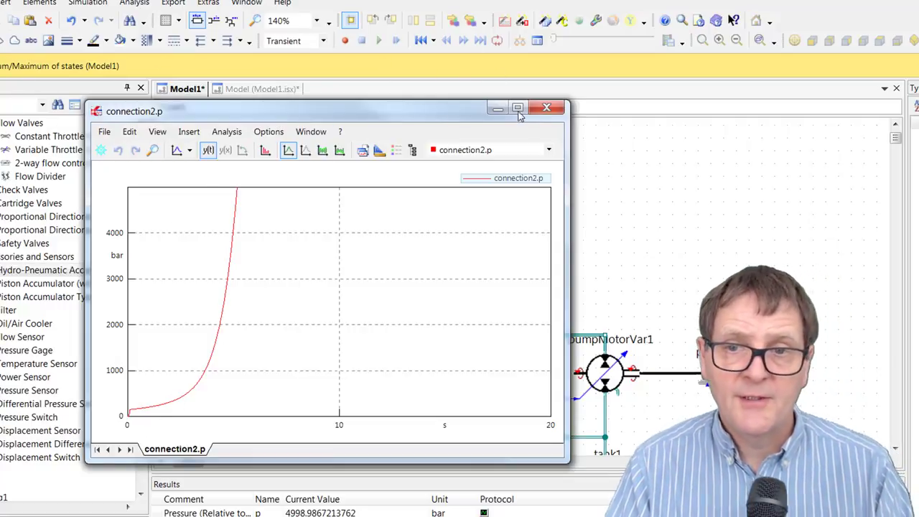
left_click(544, 108)
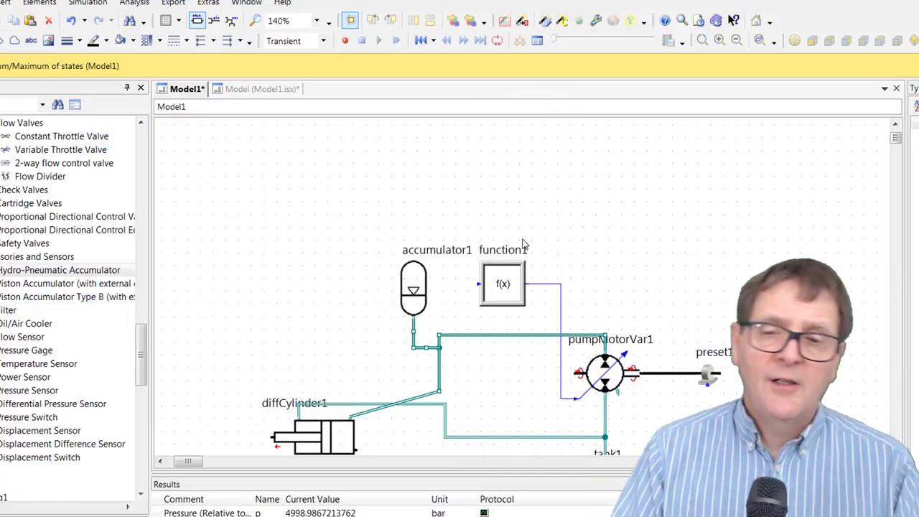
Step: Move function1 up and to the right and reset the simulation to time zero
left_click_drag(498, 293, 495, 267)
scroll(575, 301, "down", 1)
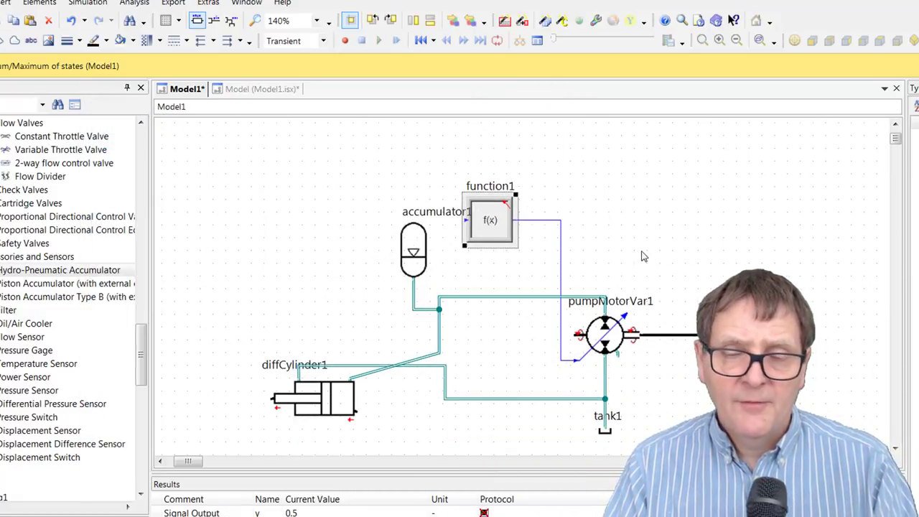
left_click_drag(491, 210, 629, 191)
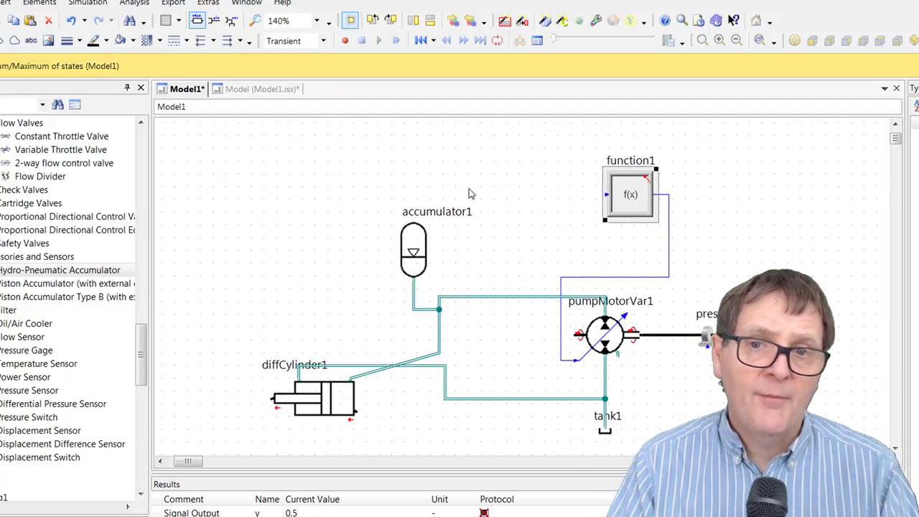
left_click(418, 43)
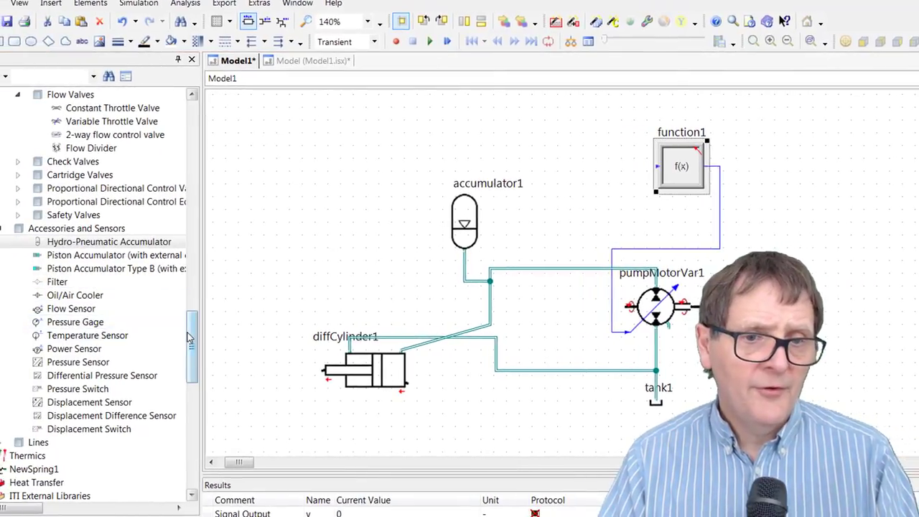
mouse_move(190, 333)
left_mouse_down()
mouse_move(190, 342)
mouse_move(191, 299)
mouse_move(194, 332)
left_mouse_up()
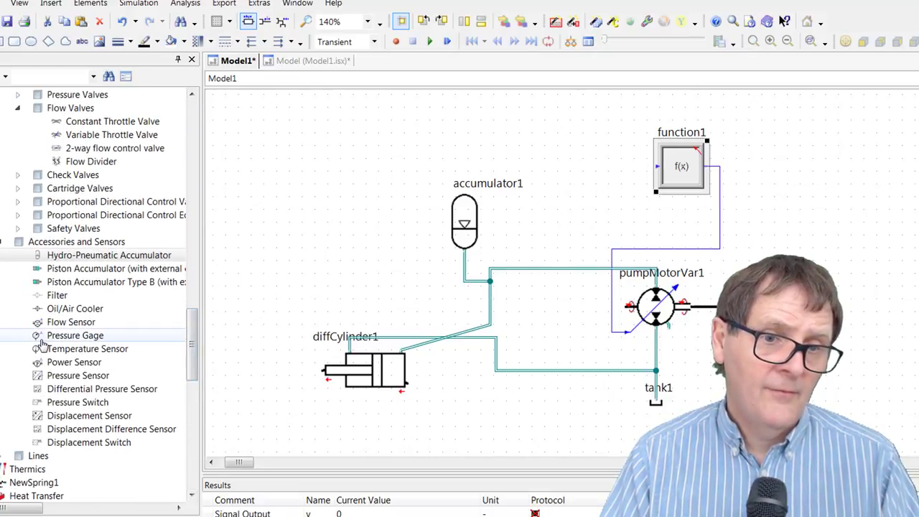
Step: Add pressureSensor1 on the line and wire its p output into function1's input
mouse_move(41, 341)
left_mouse_down()
mouse_move(242, 280)
mouse_move(454, 192)
mouse_move(513, 152)
mouse_move(511, 199)
mouse_move(526, 203)
mouse_move(542, 270)
left_mouse_up()
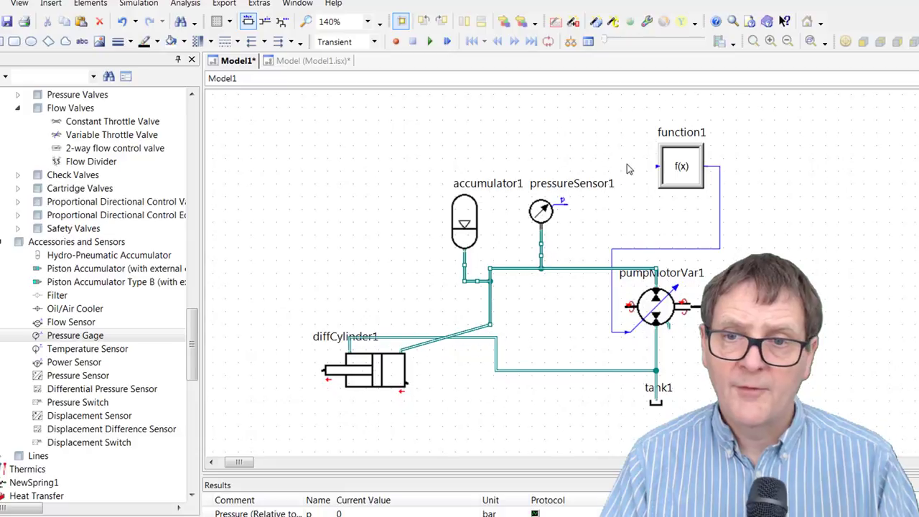
left_click_drag(686, 167, 738, 166)
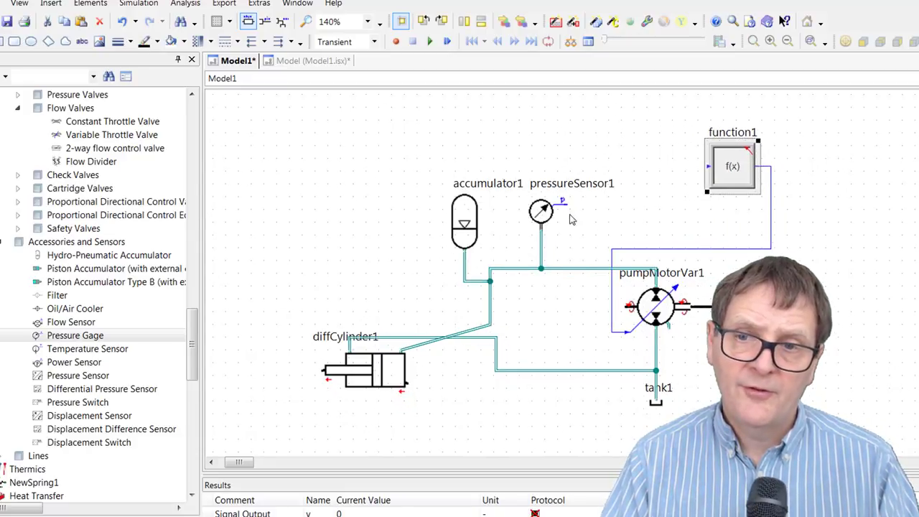
left_click_drag(545, 220, 547, 170)
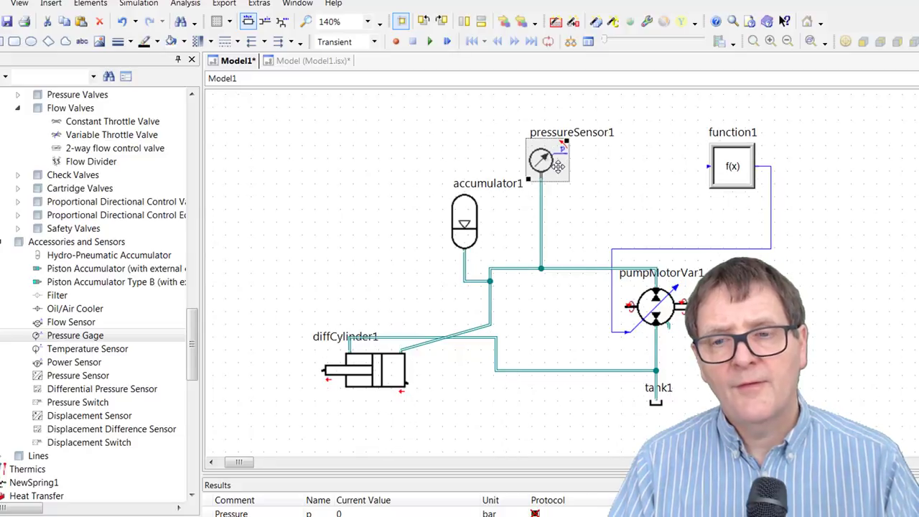
left_click_drag(728, 178, 678, 165)
left_click_drag(570, 156, 679, 156)
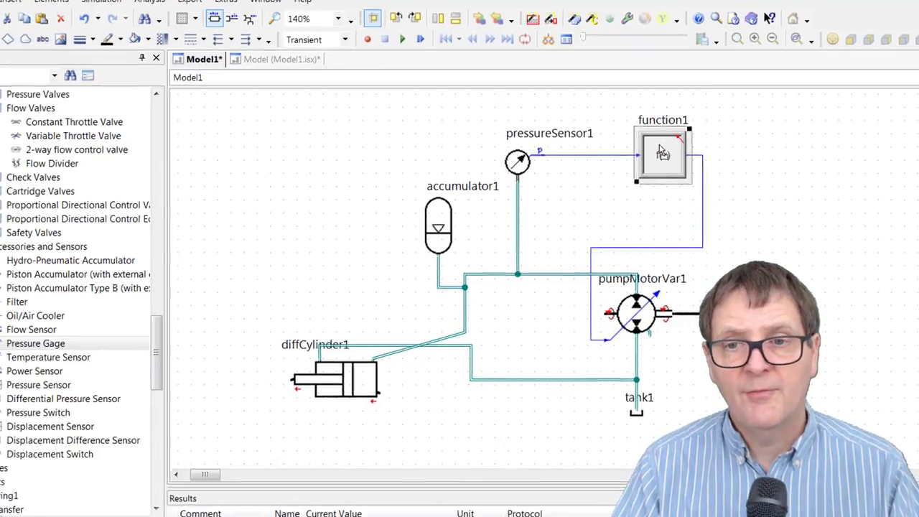
Step: In function1's properties, rebuild formula F around input self.x with a parenthesis and divisor
double_click(680, 149)
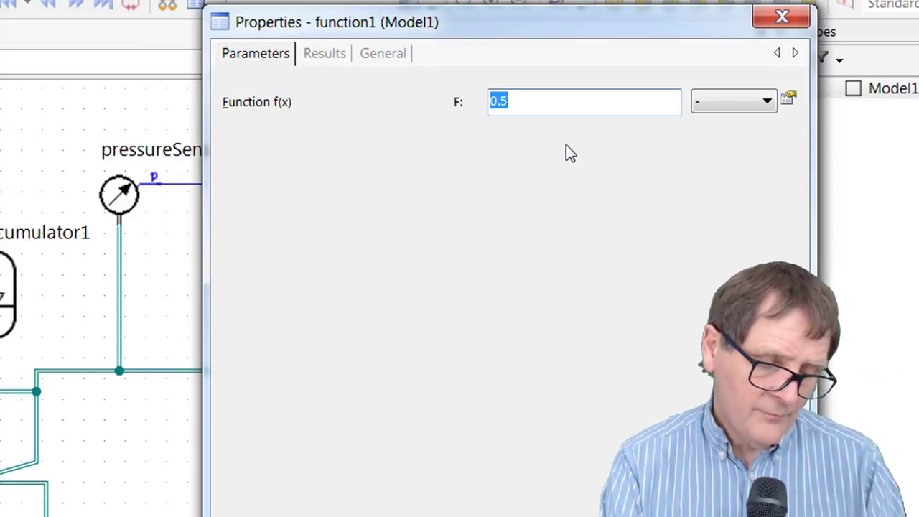
type("self")
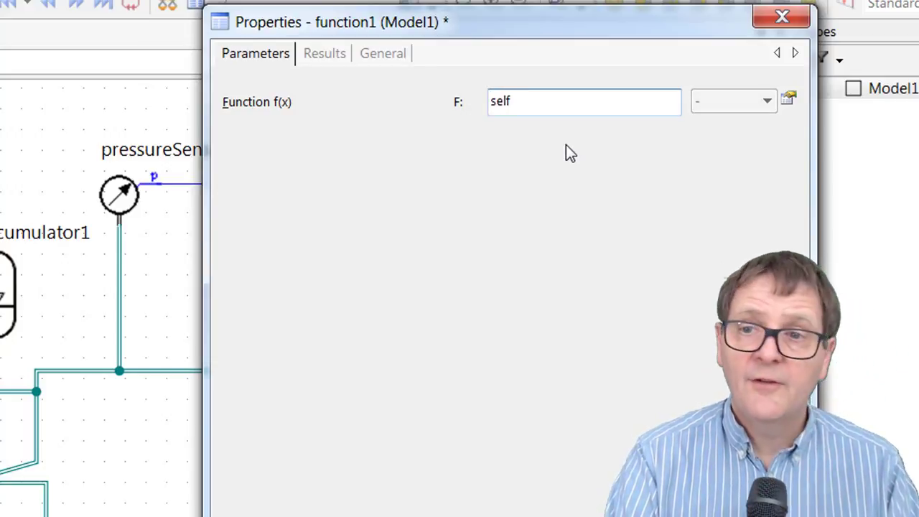
key("BackSpace")
key("BackSpace")
key("BackSpace")
key("BackSpace")
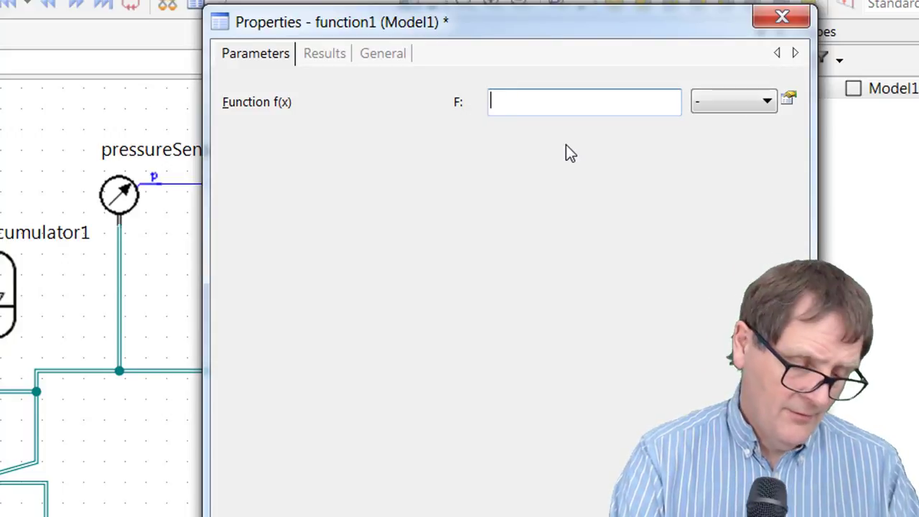
type("self")
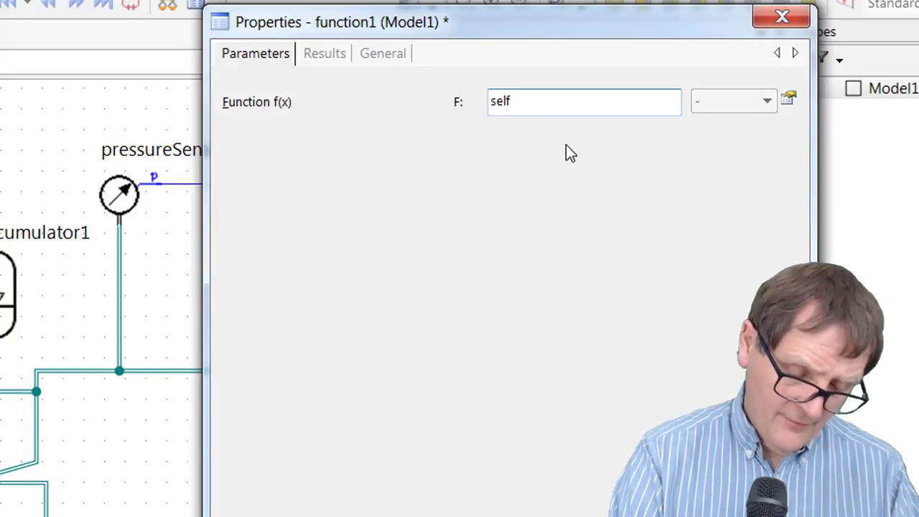
type(".")
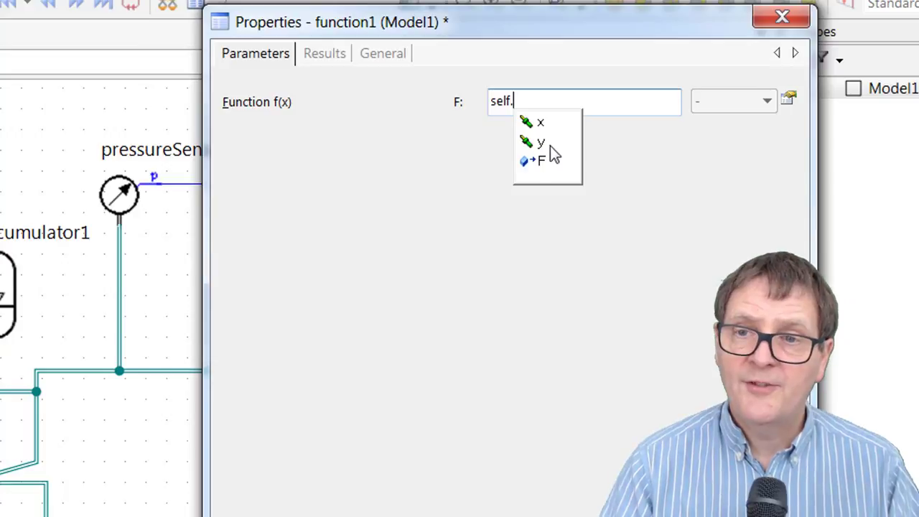
left_click(535, 126)
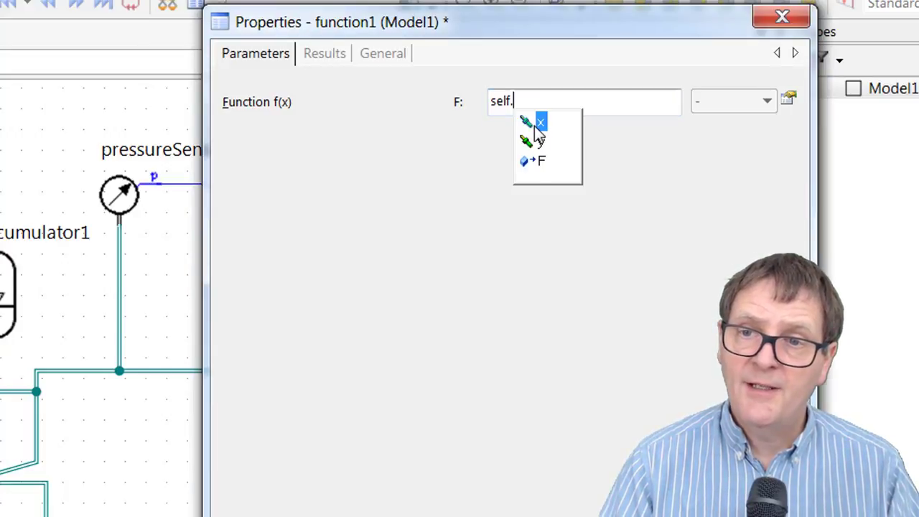
double_click(536, 127)
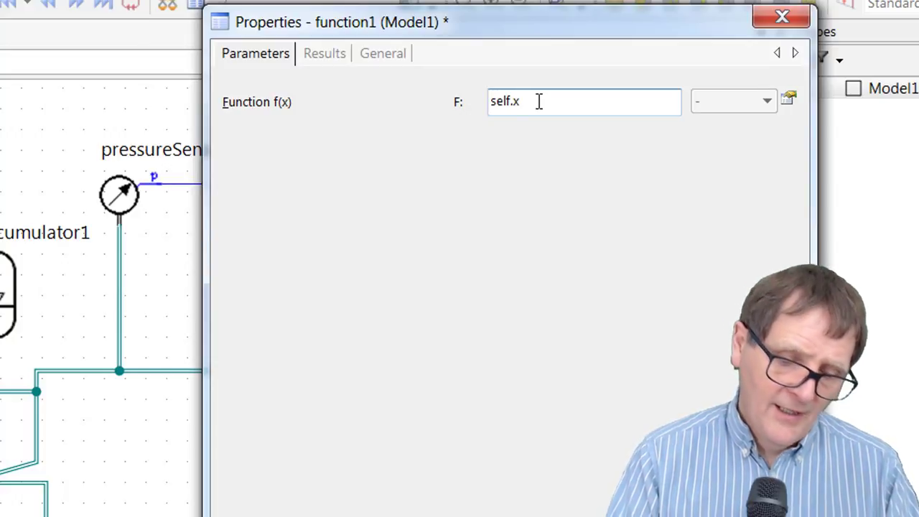
type("-250e5")
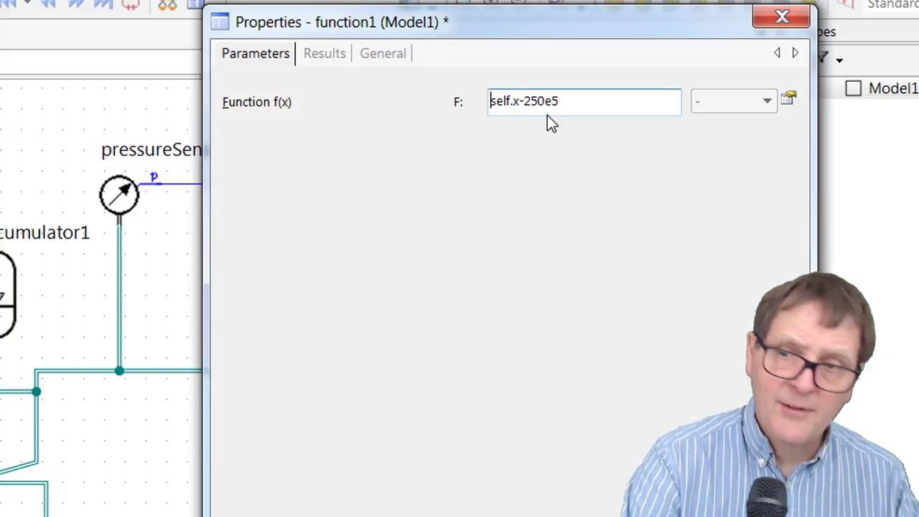
type("(")
left_click(573, 102)
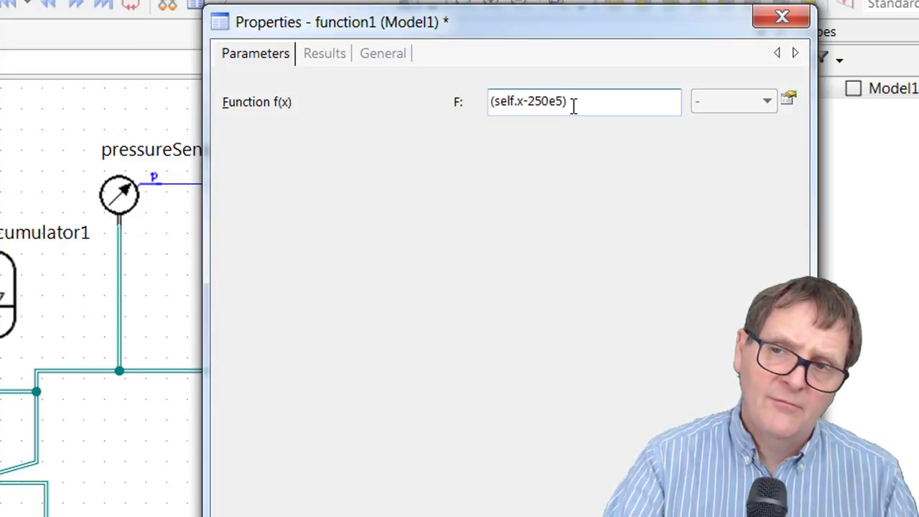
type("/10e5")
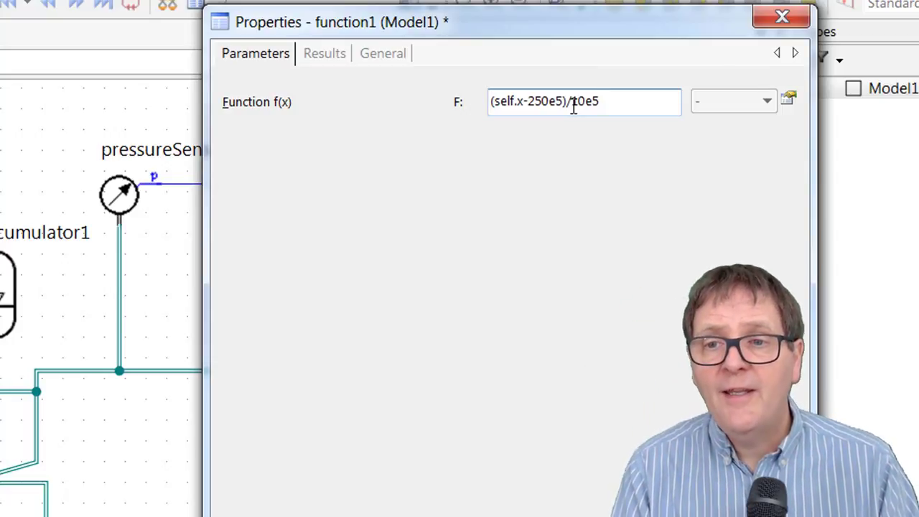
Step: Finish the expression as (250e5-self.x)/10e5 by removing the -250e5 term, then move the dialog aside
left_click(496, 100)
type("250")
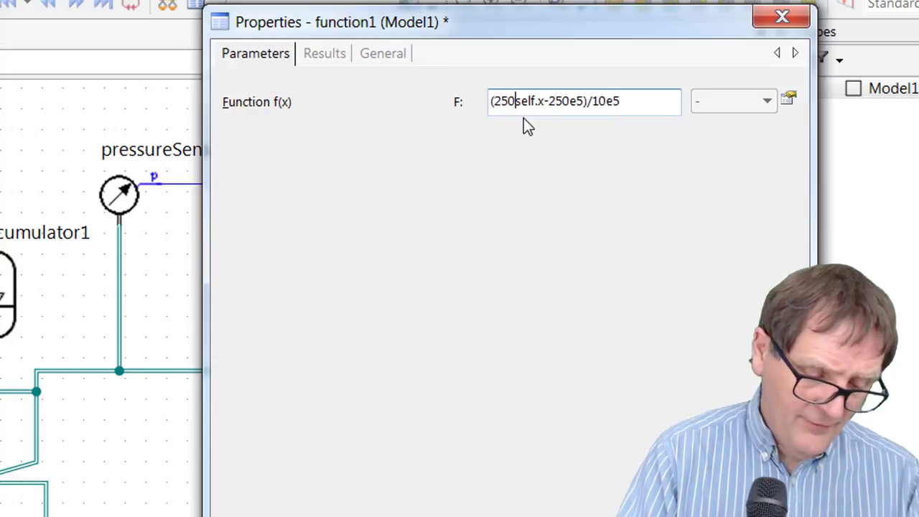
type("e5")
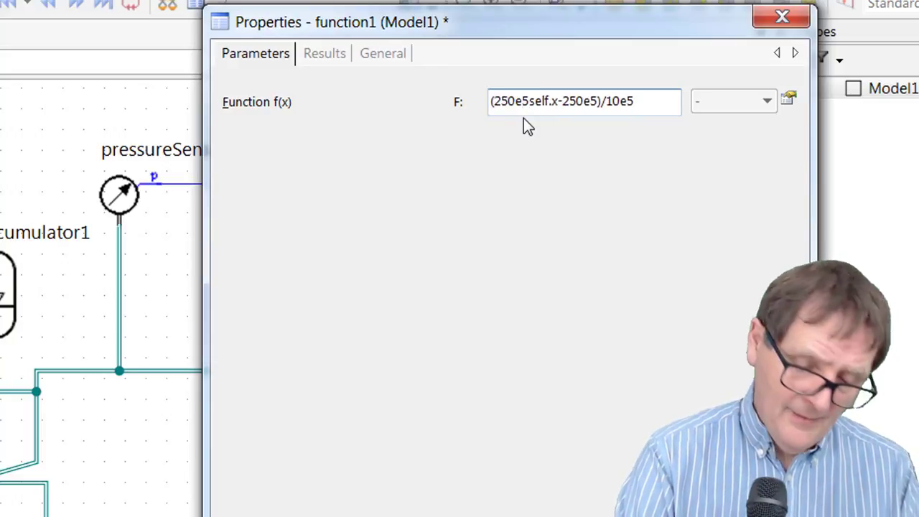
type("-")
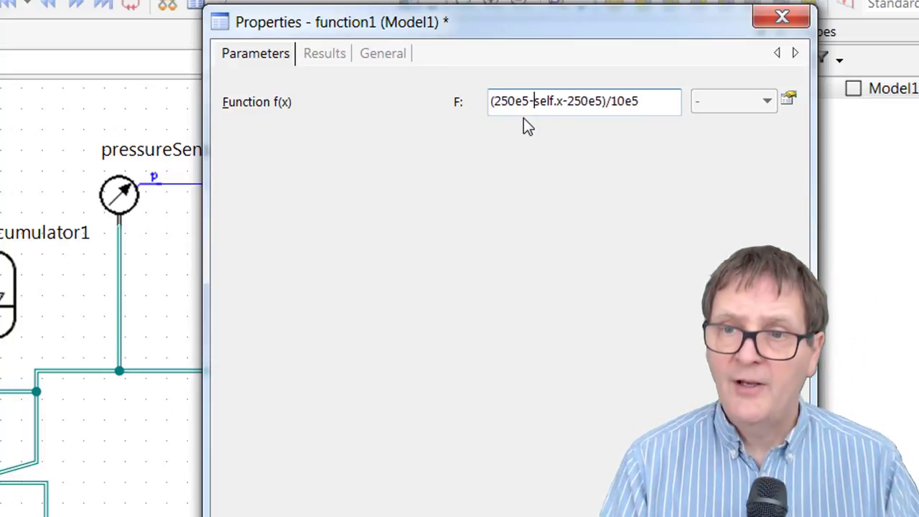
key("Right")
key("Right")
key("Right")
key("Right")
key("Right")
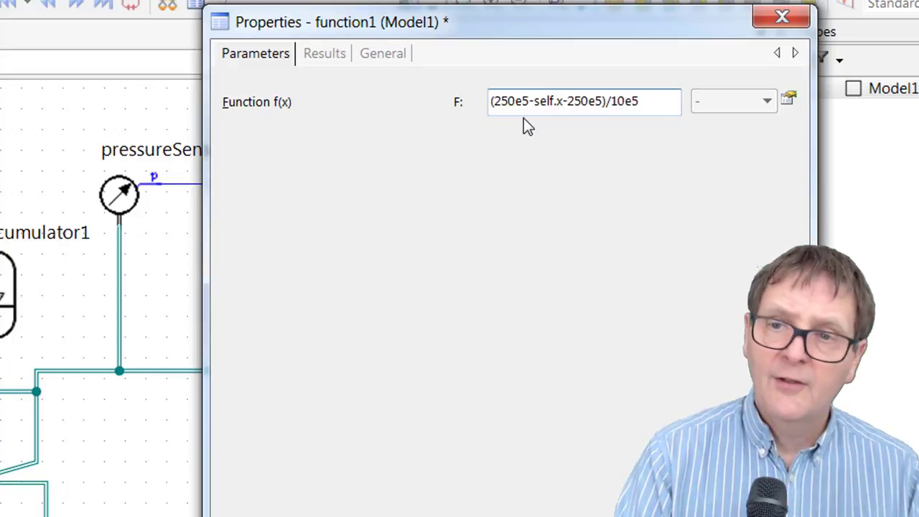
key("Delete")
key("Delete")
key("Delete")
key("Delete")
key("Delete")
key("Delete")
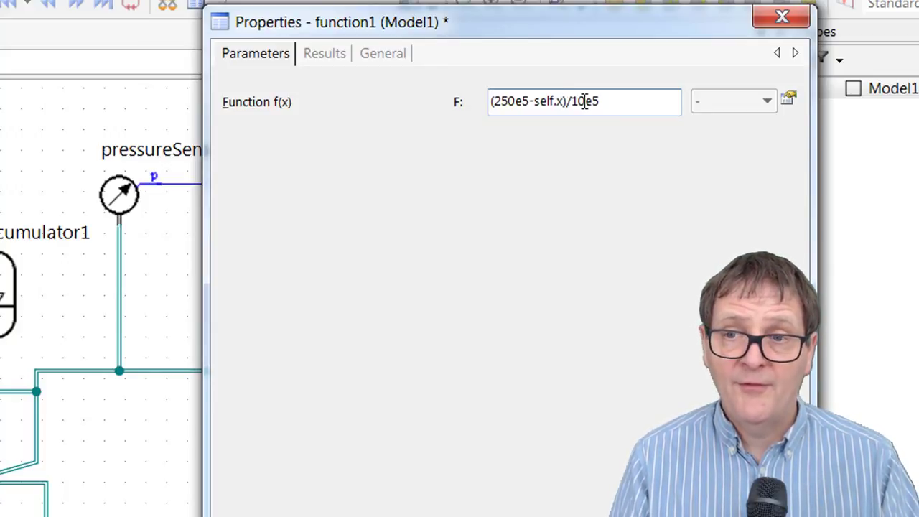
left_click_drag(583, 36, 0, 83)
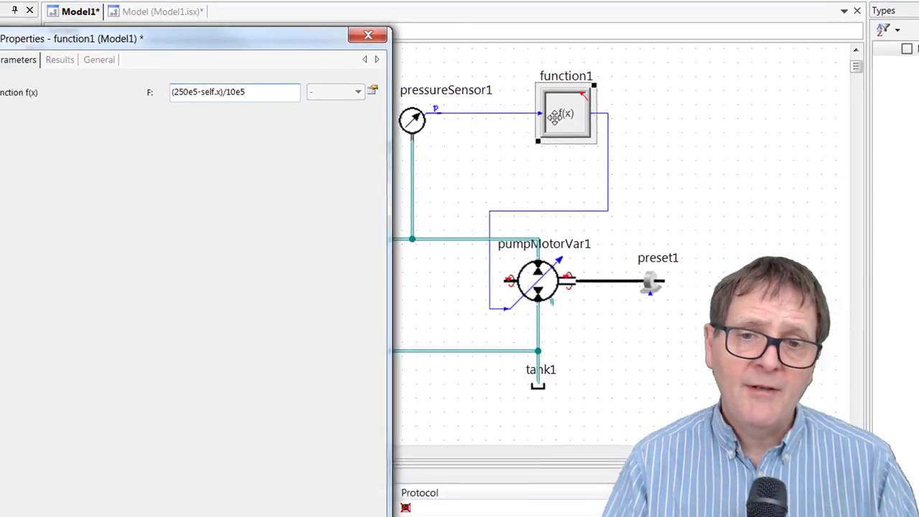
Step: Insert limitation block limit1 between function1's output and pumpMotorVar1's control input
left_click(685, 124)
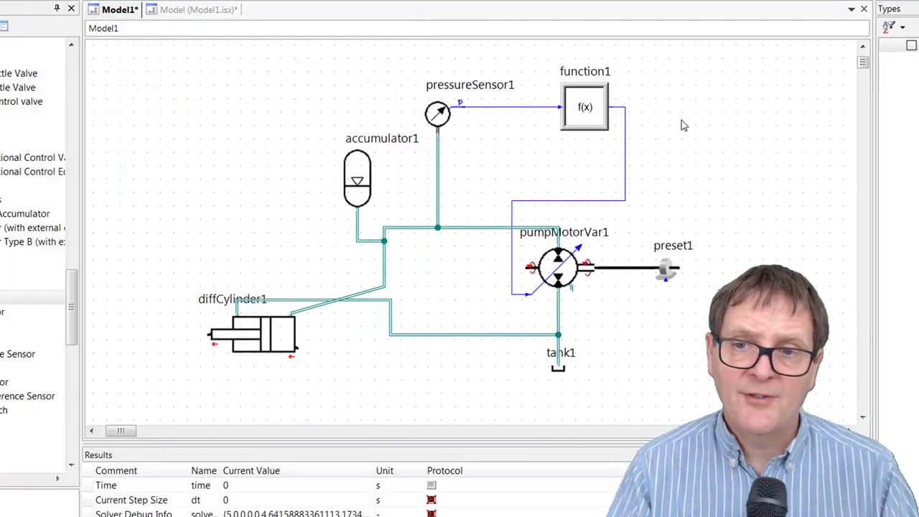
left_click_drag(584, 111, 543, 114)
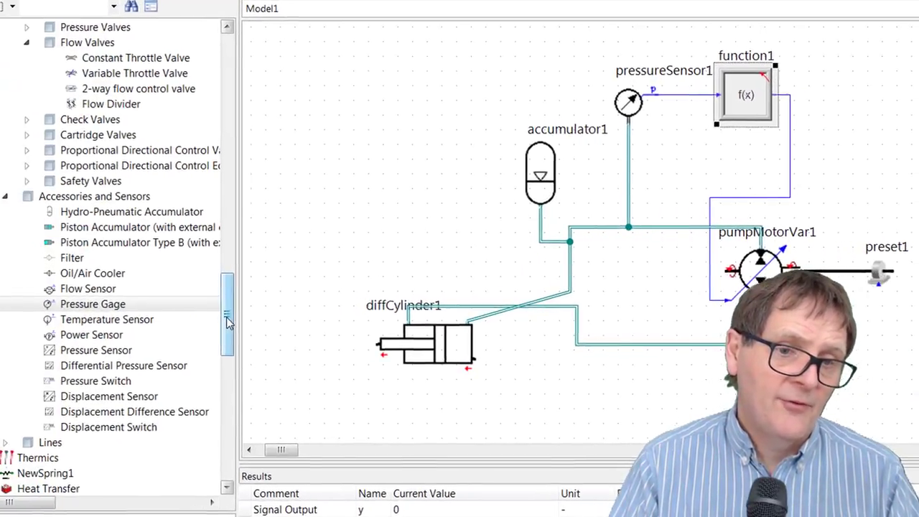
left_click_drag(227, 321, 228, 81)
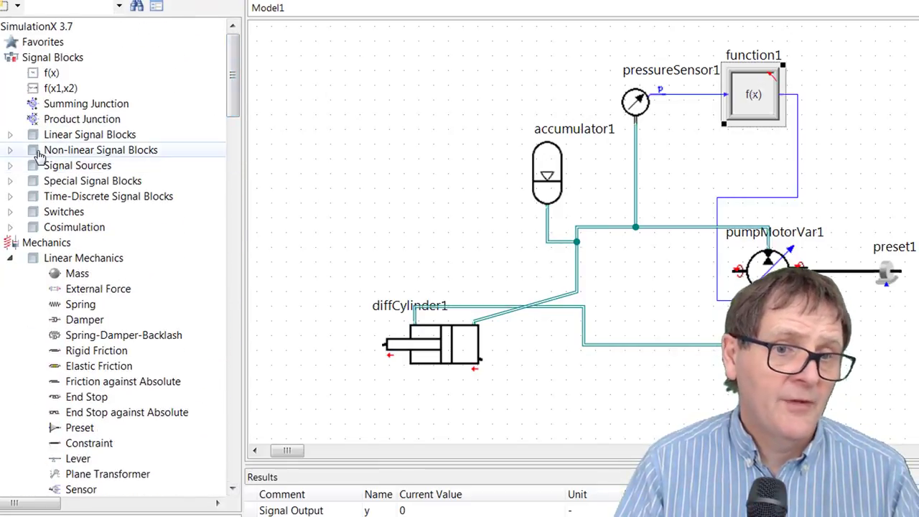
left_click_drag(111, 338, 852, 69)
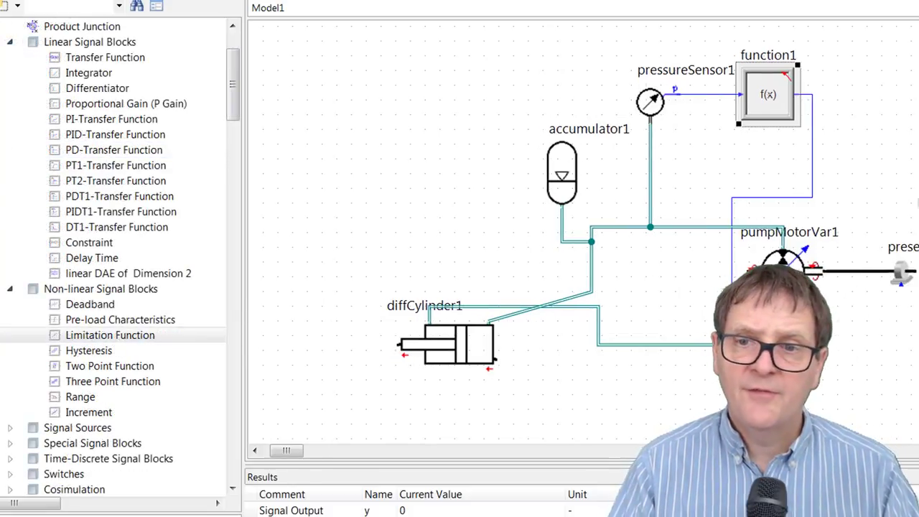
left_click_drag(807, 100, 917, 95)
left_click_drag(617, 85, 557, 85)
left_click(651, 81)
double_click(651, 81)
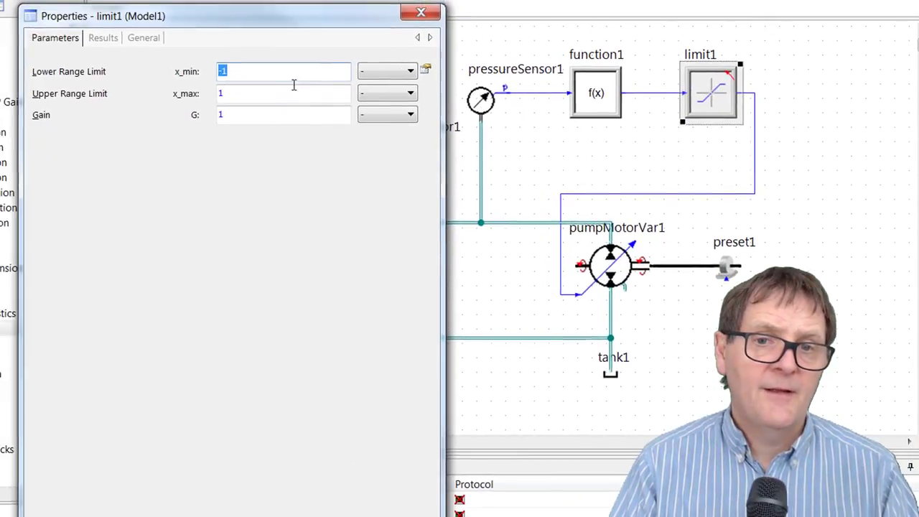
left_click(267, 71)
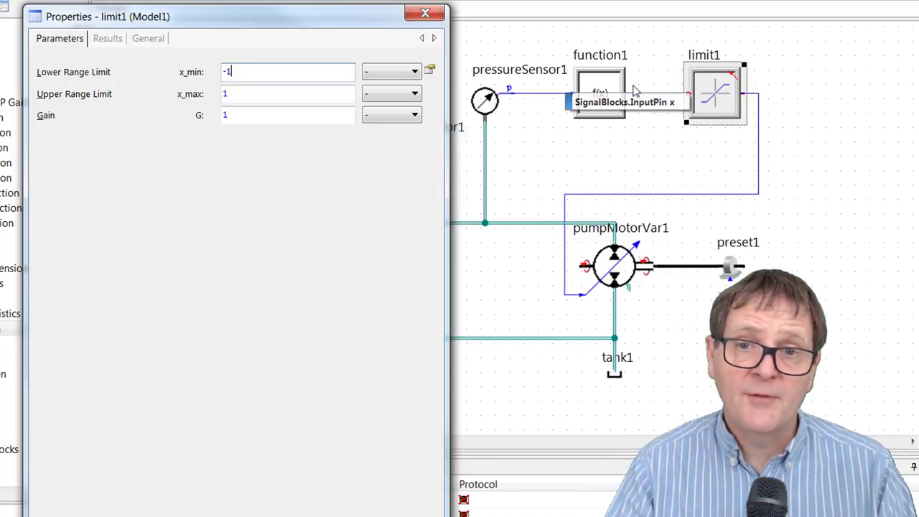
left_click(419, 14)
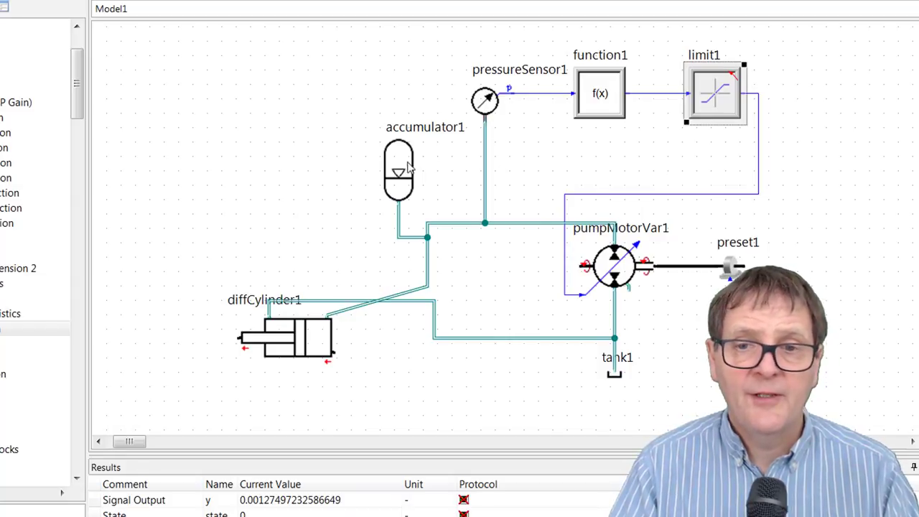
Step: Plot the supply pipe's pressure, zoom into the ripple near 250 bar, and close the plot
right_click(460, 224)
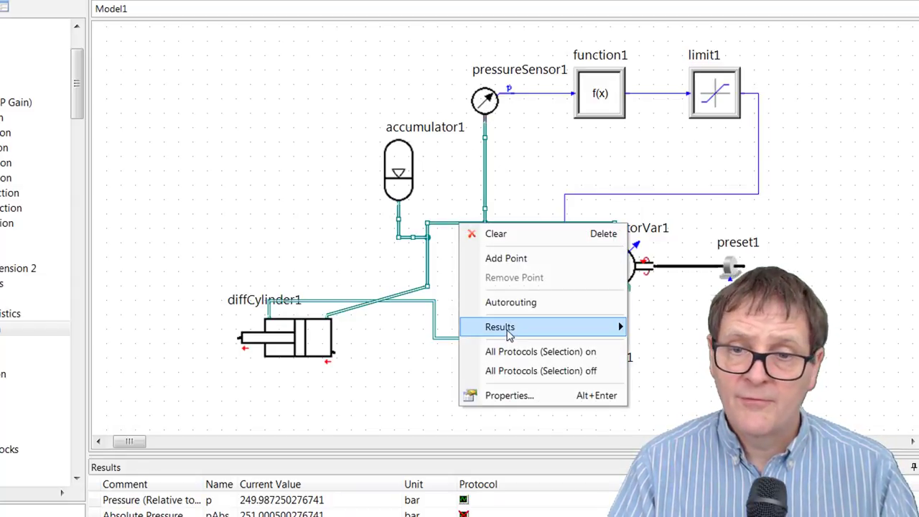
mouse_move(507, 331)
left_click(635, 326)
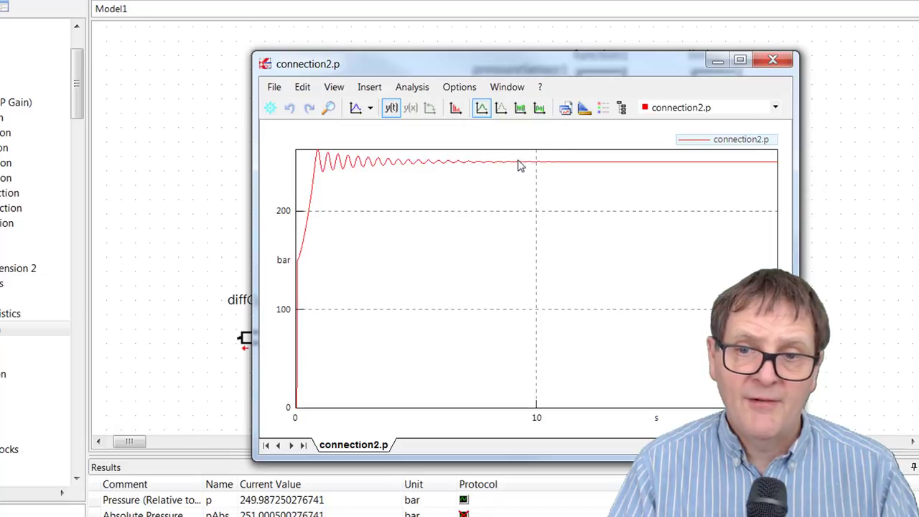
left_click(329, 108)
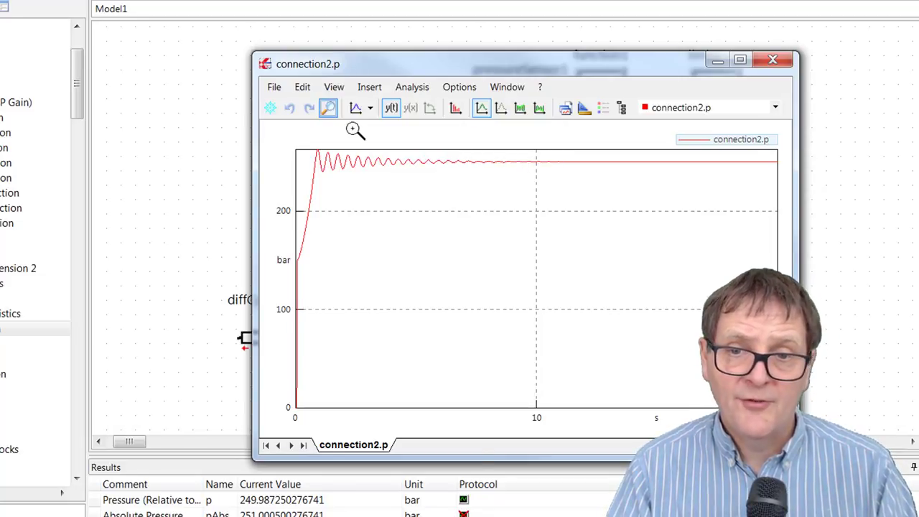
left_click_drag(495, 165, 514, 171)
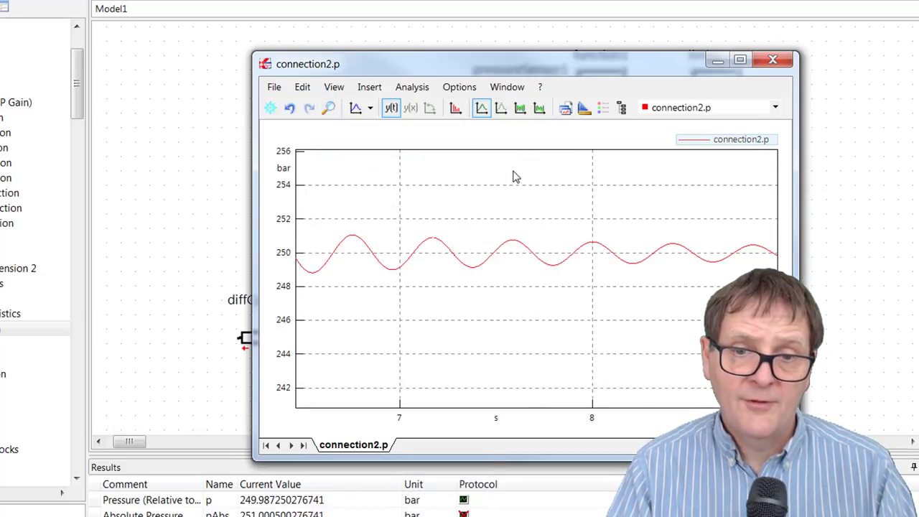
left_click(772, 59)
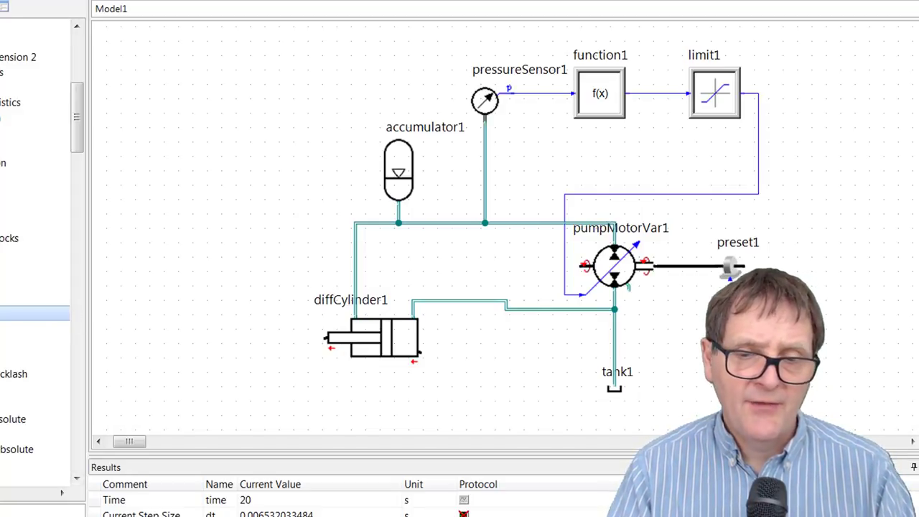
Step: Place mass1 at diffCylinder1's rod, connect and align it, and set m to 100 kg
left_click_drag(67, 314, 253, 337)
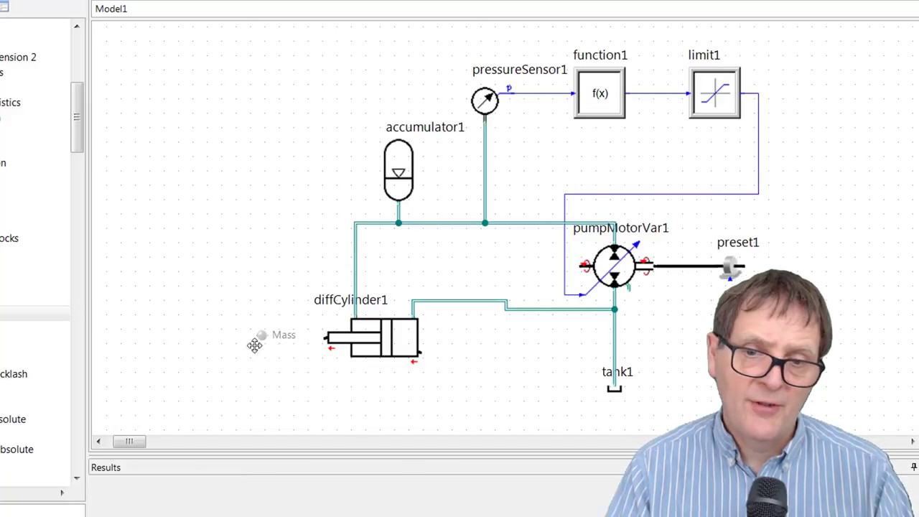
left_click_drag(286, 364, 328, 338)
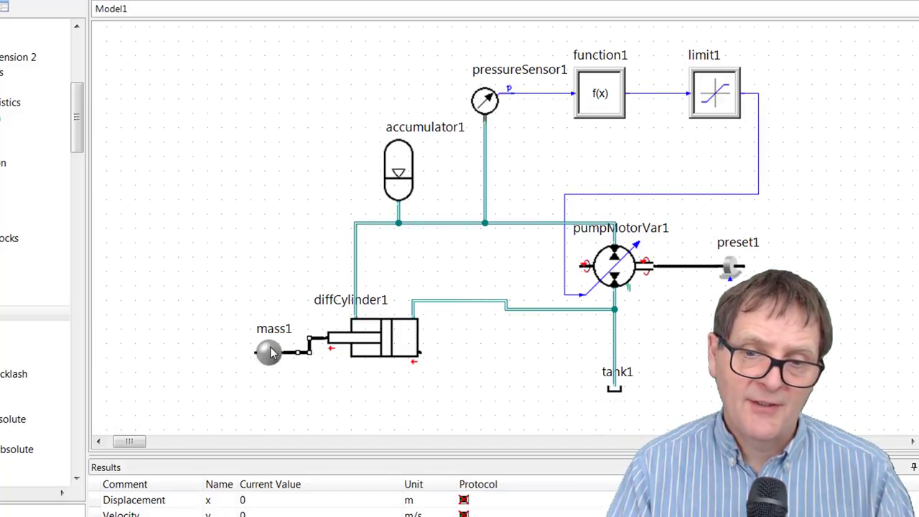
left_click_drag(268, 352, 269, 339)
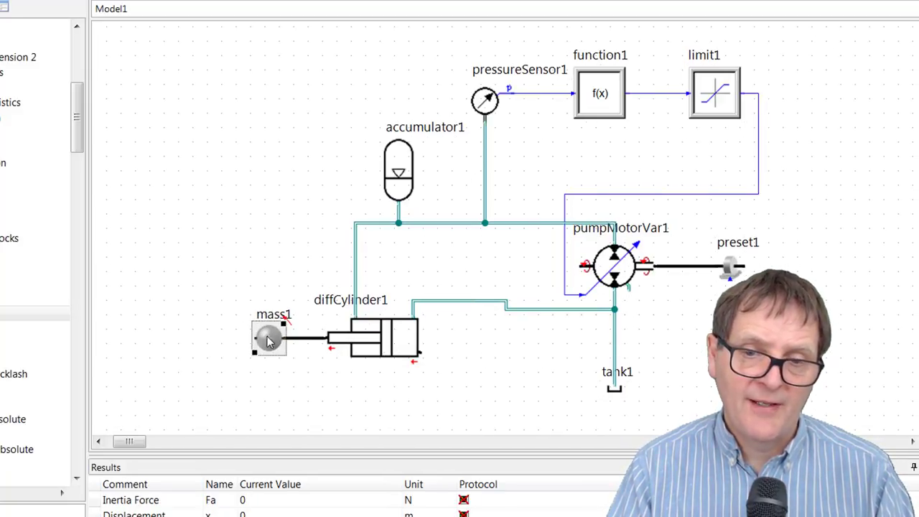
double_click(267, 340)
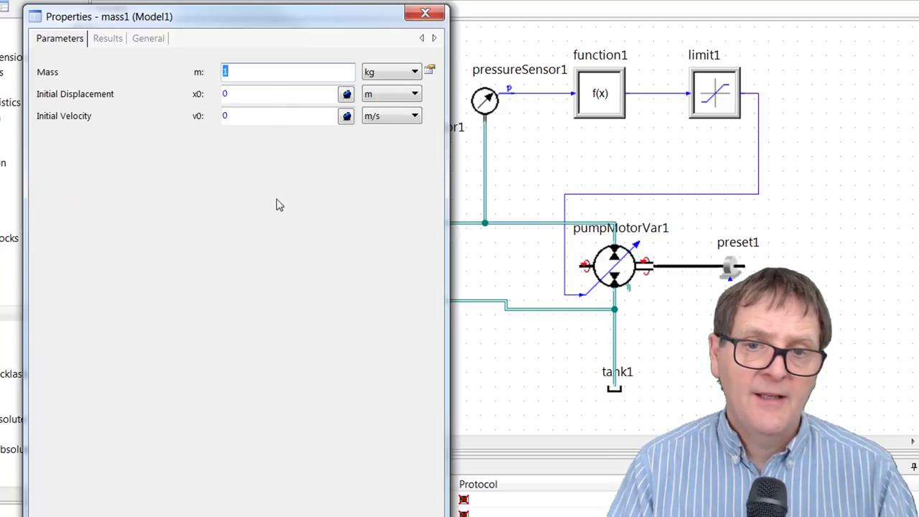
left_click(262, 74)
type("000")
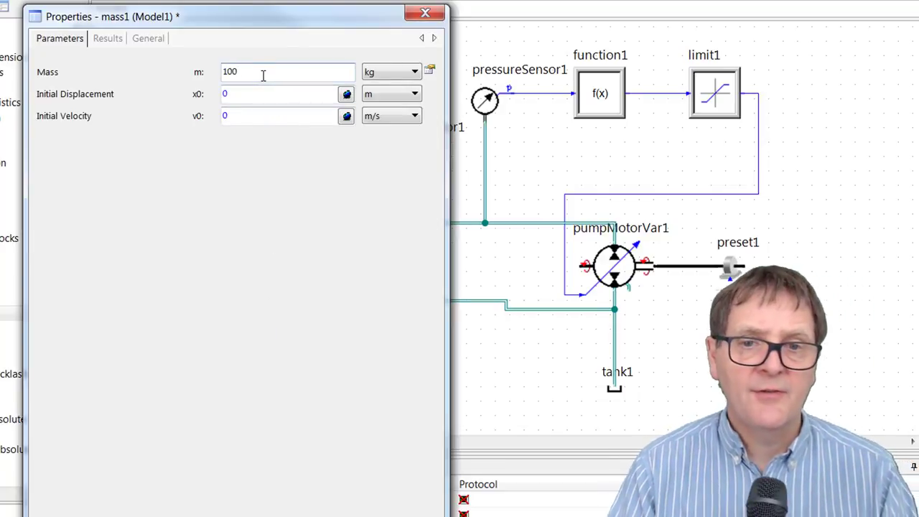
key("Return")
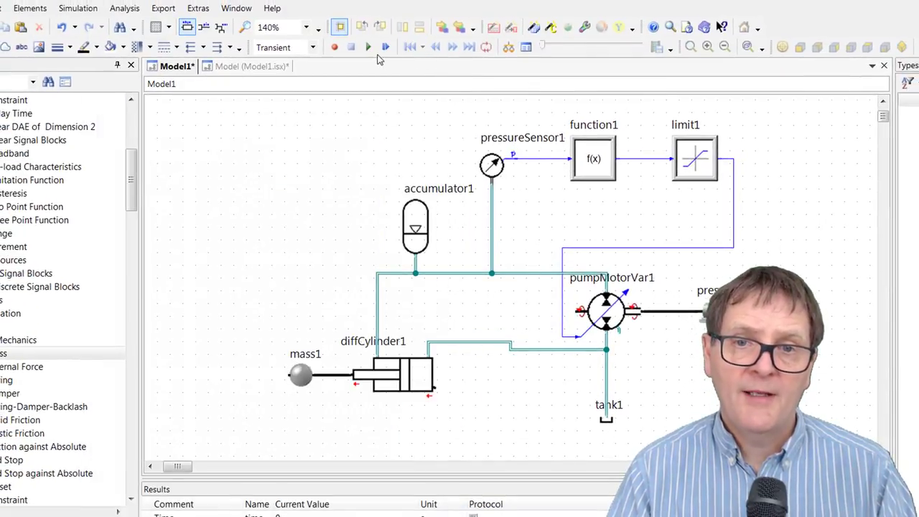
Step: Rerun the simulation, then view and close diffCylinder1's piston stroke (xPiston) plot
left_click(367, 48)
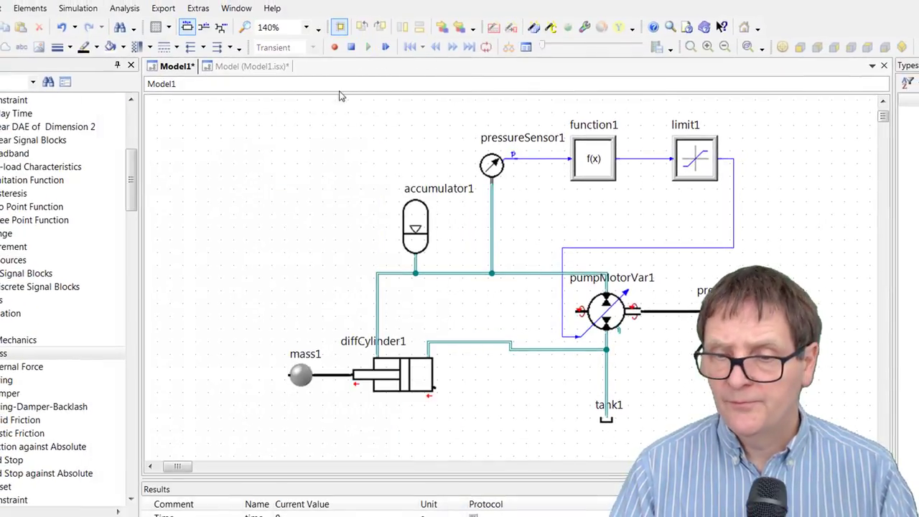
right_click(391, 382)
mouse_move(445, 273)
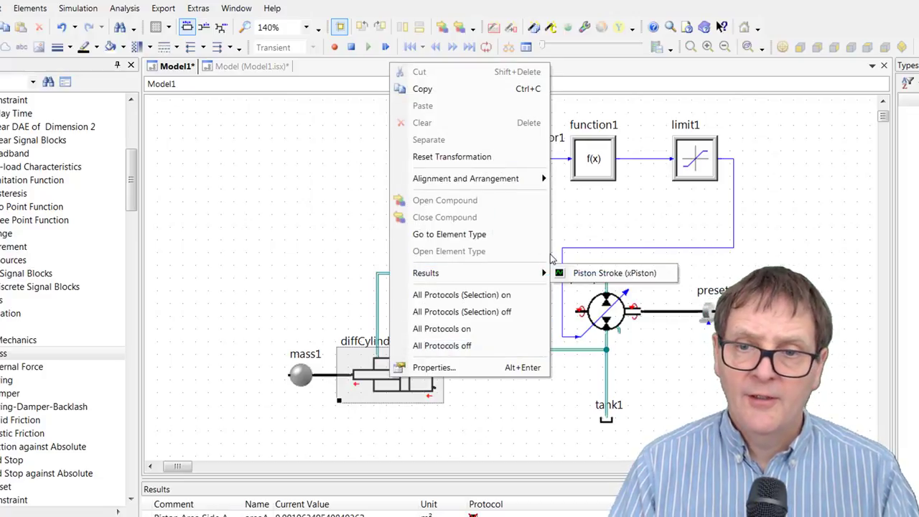
left_click(590, 275)
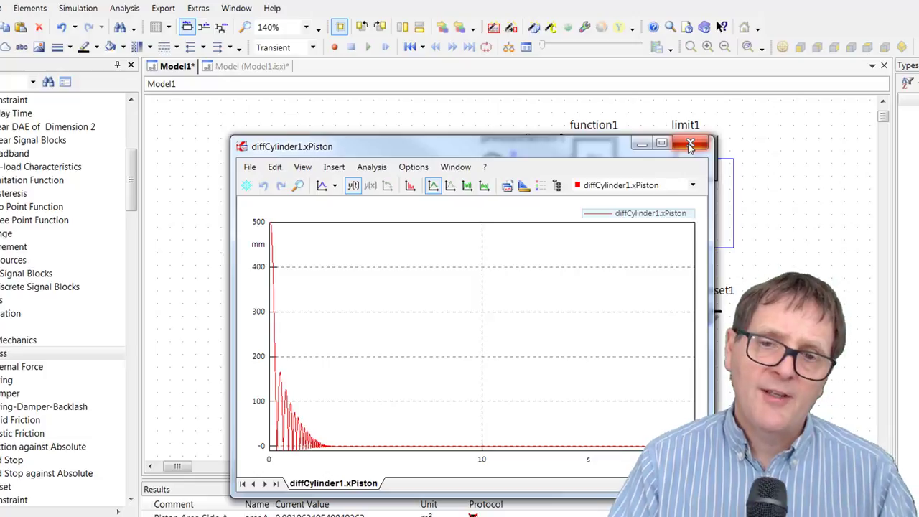
left_click(689, 146)
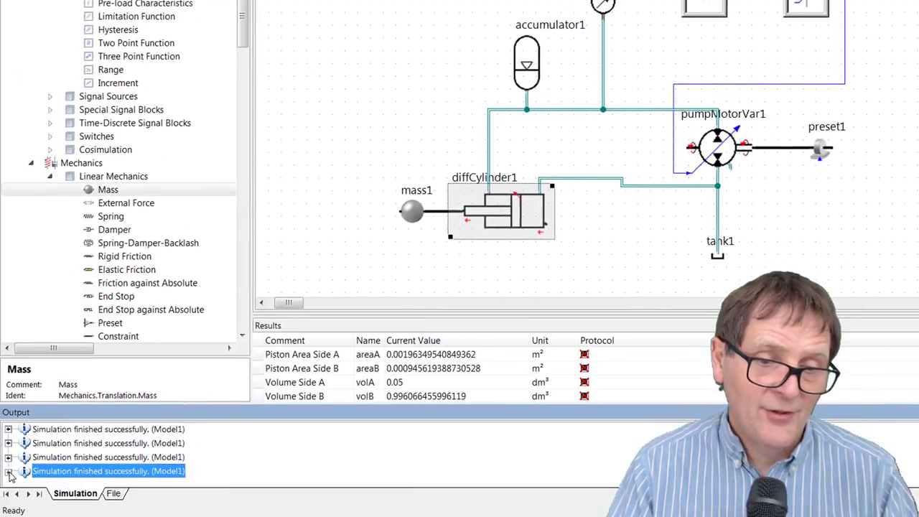
scroll(240, 429, "up", 3)
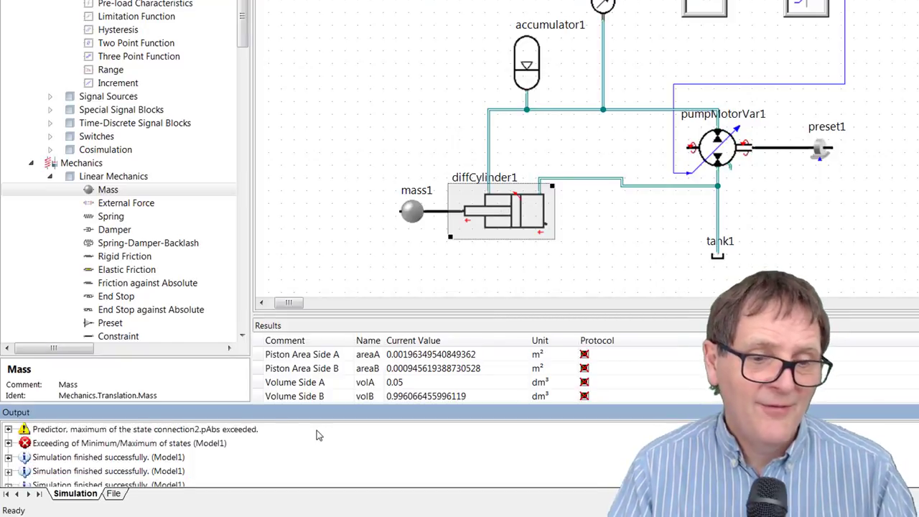
scroll(315, 434, "down", 3)
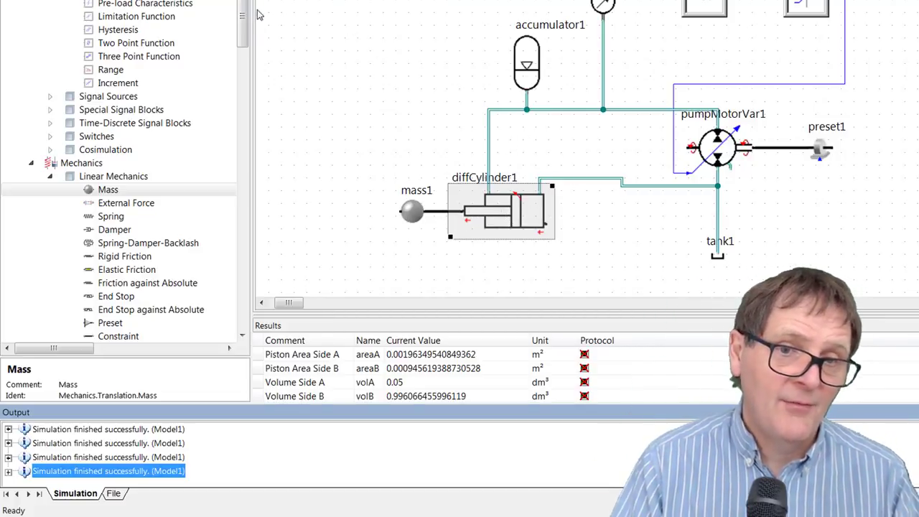
left_click_drag(244, 18, 249, 93)
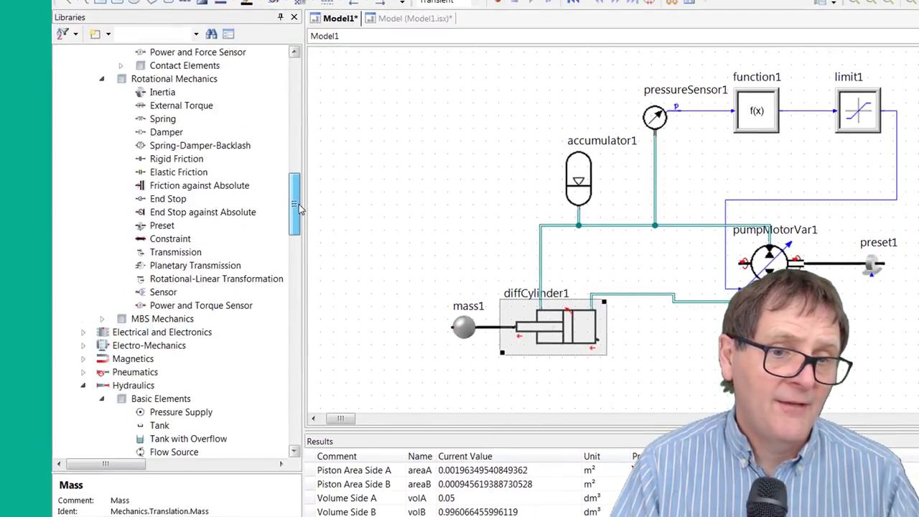
left_click_drag(300, 208, 295, 300)
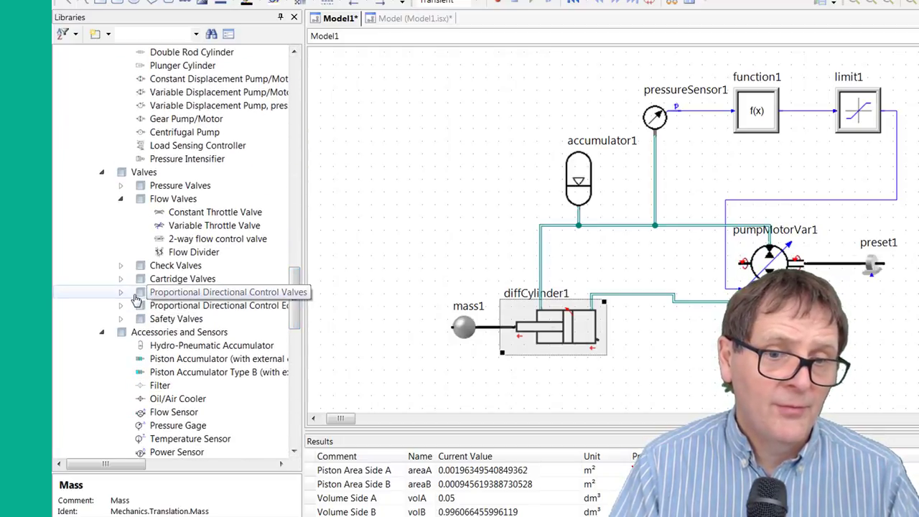
Step: Place a 4/3 proportional directional valve on the diagram and realign diffCylinder1 and mass1
left_click(122, 293)
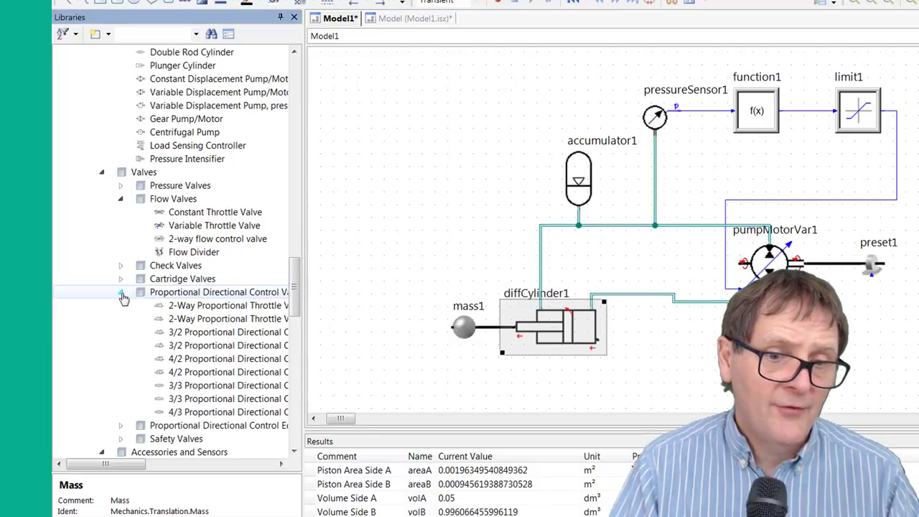
left_click_drag(294, 302, 296, 332)
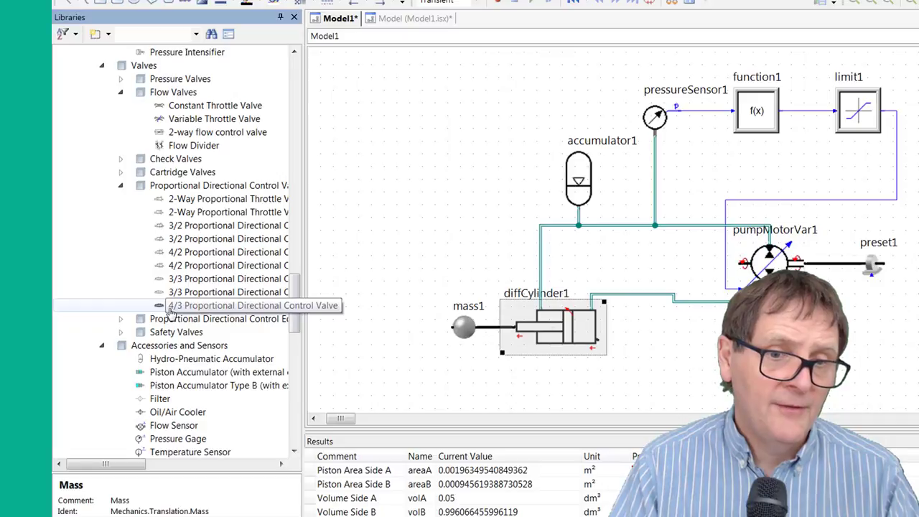
left_click_drag(171, 310, 383, 186)
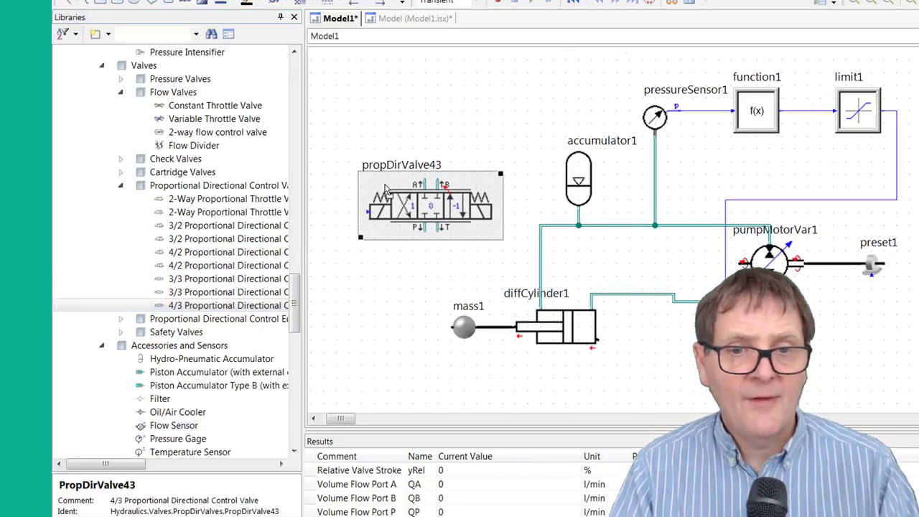
left_click_drag(583, 333, 584, 359)
left_click_drag(463, 330, 439, 352)
Step: Reconnect the supply pipe, pipe valve ports B and A to diffCylinder1, and reposition the valve
left_click_drag(435, 210, 447, 260)
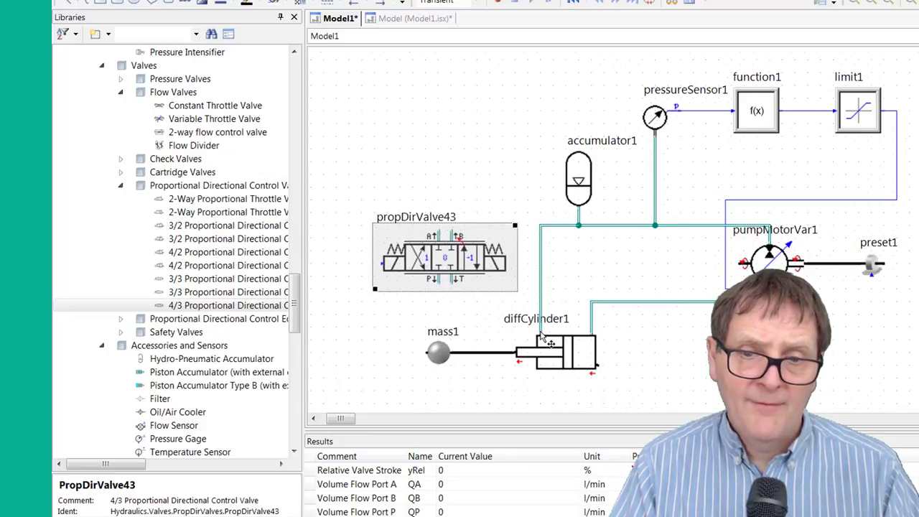
left_click_drag(543, 337, 439, 229)
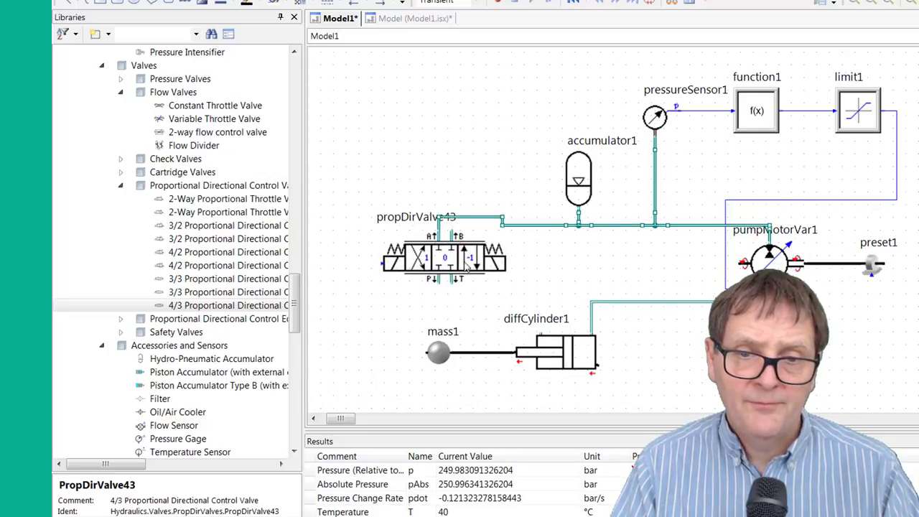
left_click_drag(466, 267, 530, 278)
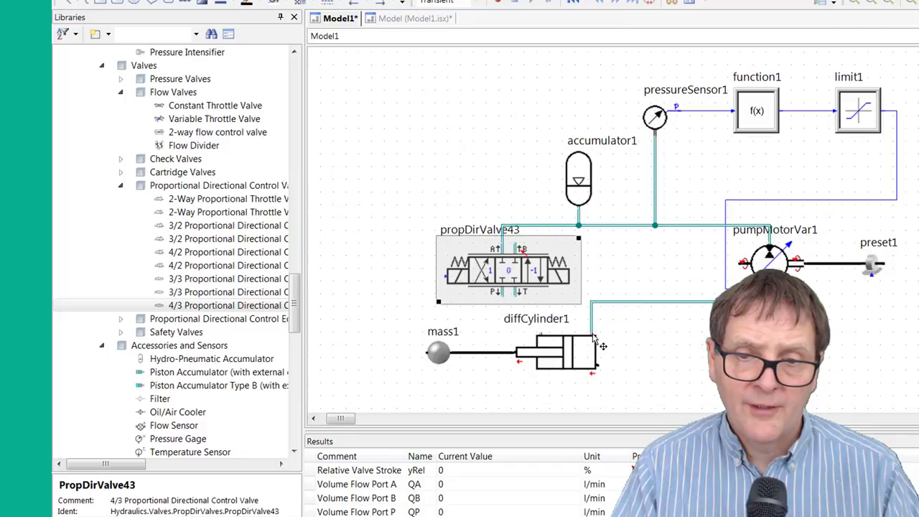
mouse_move(595, 340)
left_mouse_down()
mouse_move(519, 246)
mouse_move(590, 262)
mouse_move(594, 339)
left_mouse_up()
mouse_move(495, 256)
left_mouse_down()
mouse_move(511, 242)
mouse_move(550, 321)
mouse_move(544, 338)
left_mouse_up()
left_click_drag(525, 302, 435, 239)
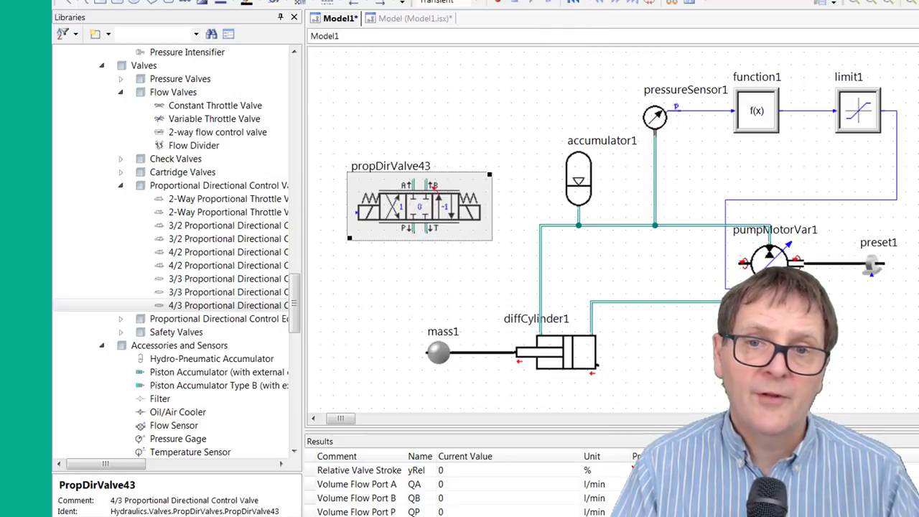
Step: Flip propDirValve43 vertically, move it toward the cylinder, and reroute the supply and cylinder pipes
left_click(687, 2)
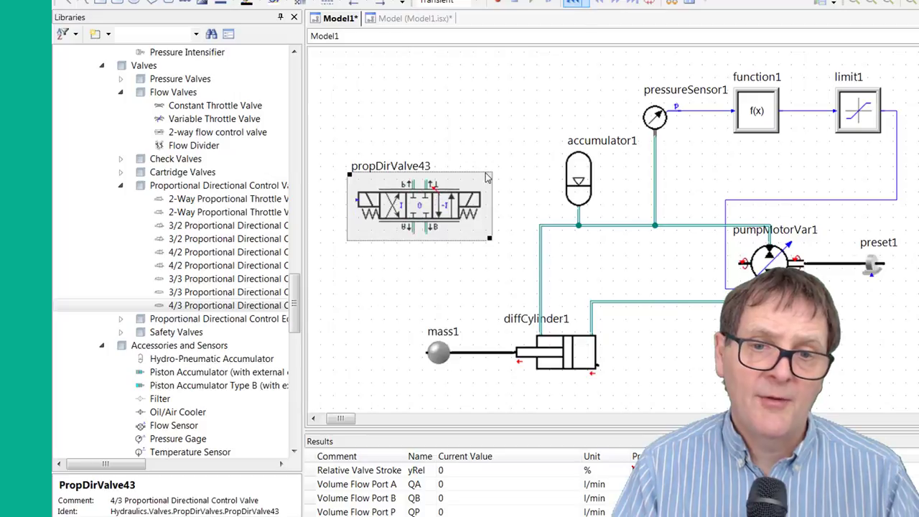
left_click_drag(416, 208, 416, 221)
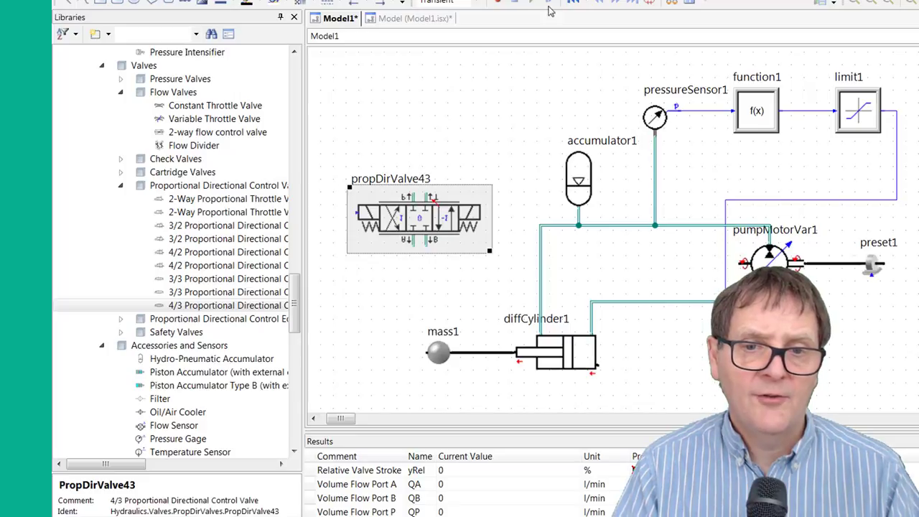
left_click_drag(424, 219, 463, 269)
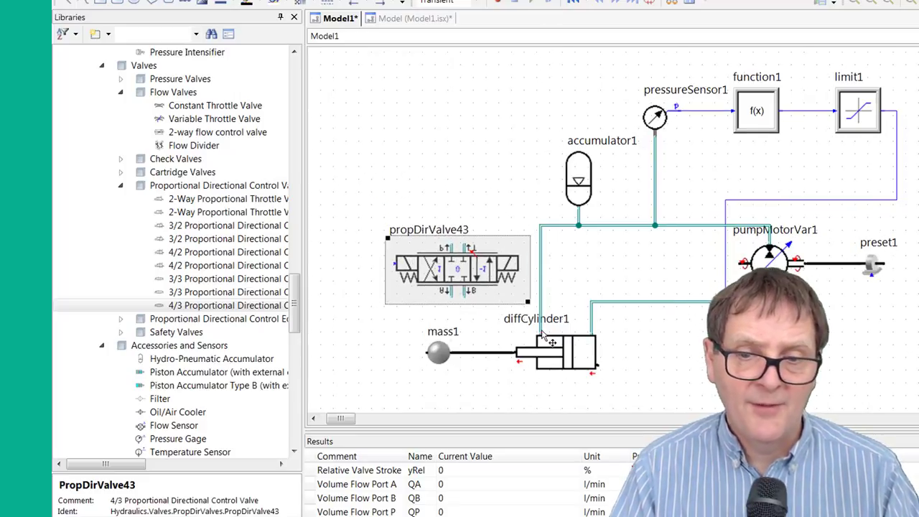
left_click_drag(539, 292, 452, 244)
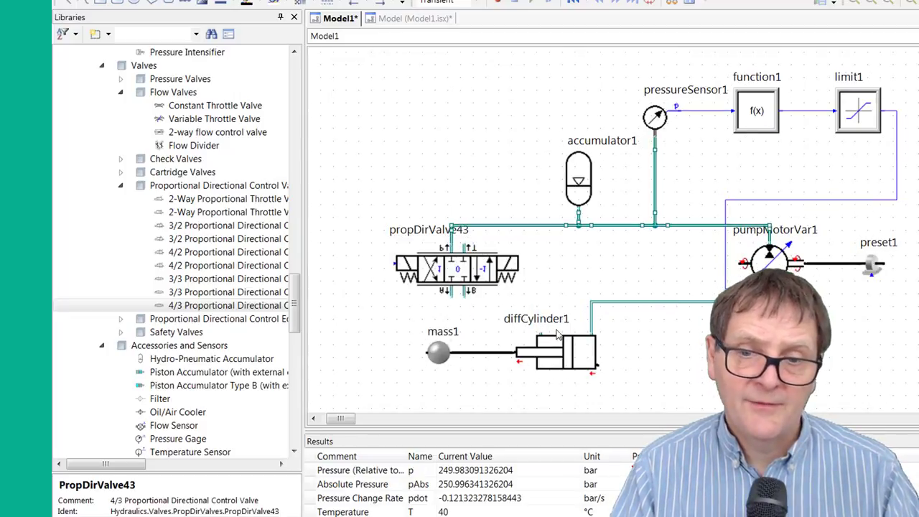
left_click_drag(593, 341, 468, 248)
left_click_drag(540, 270, 620, 312)
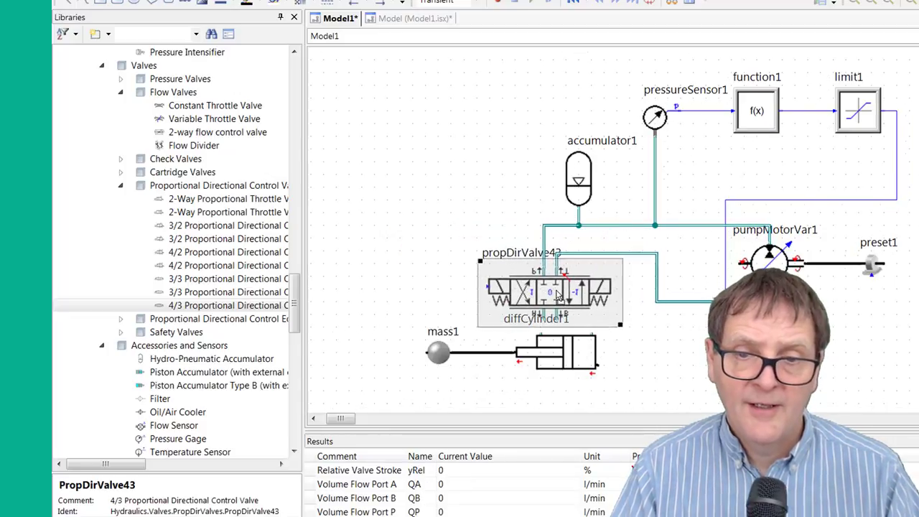
Step: Shift diffCylinder1 under the valve, pipe port B down to it, and realign mass1 with the rod
left_click(559, 369)
left_click_drag(557, 367, 528, 373)
left_click_drag(438, 362, 438, 375)
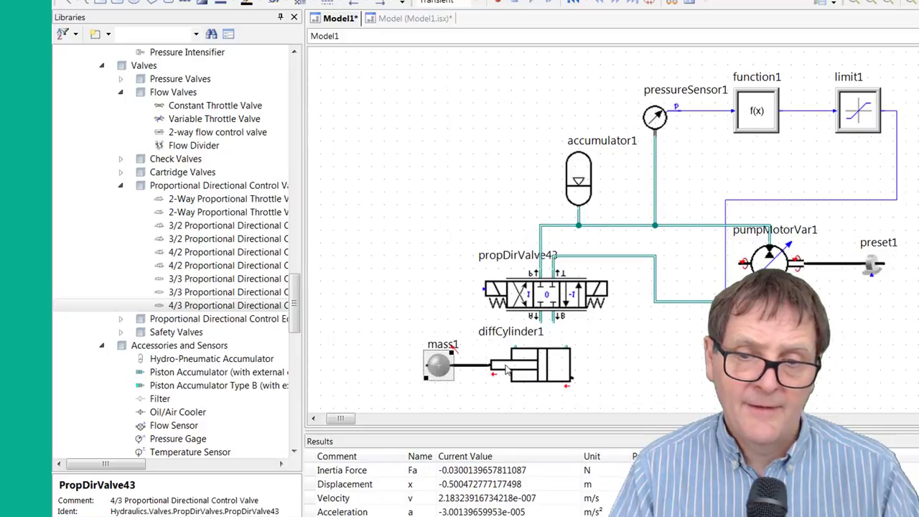
left_click_drag(558, 327, 541, 376)
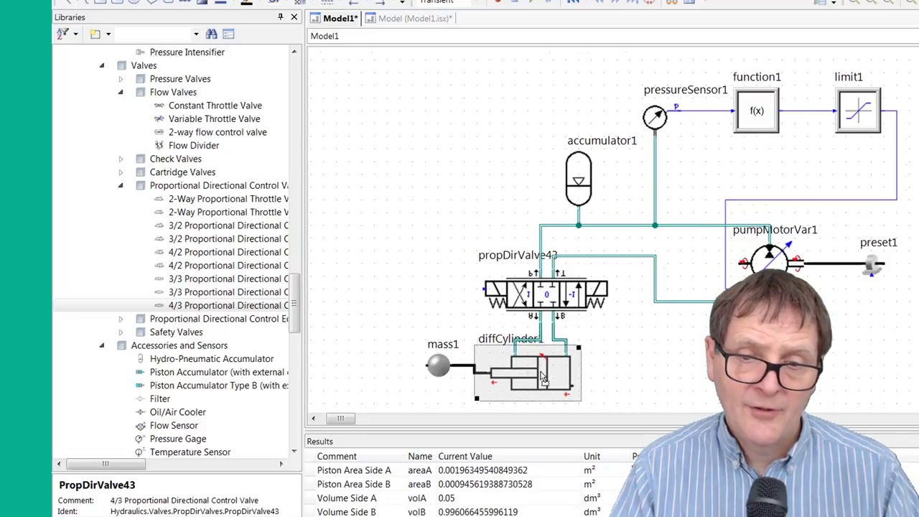
left_click(444, 369)
left_click_drag(444, 370, 445, 377)
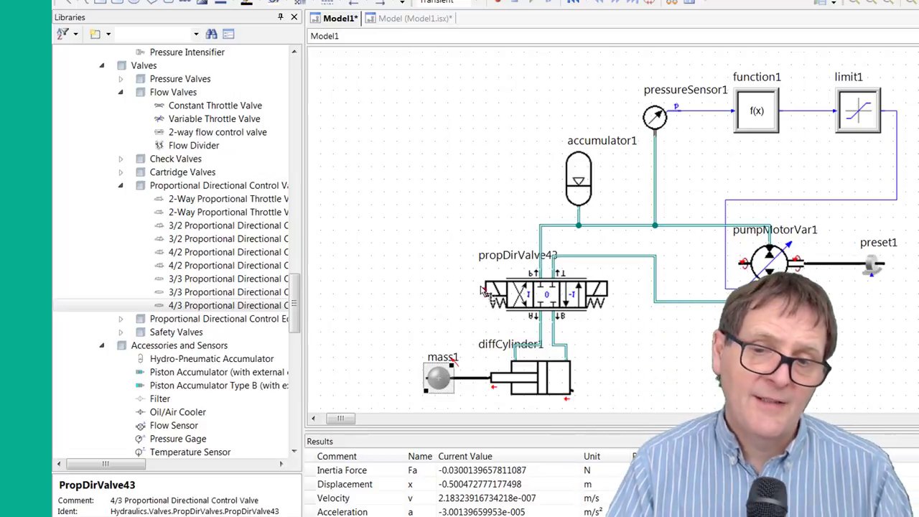
scroll(558, 368, "down", 1)
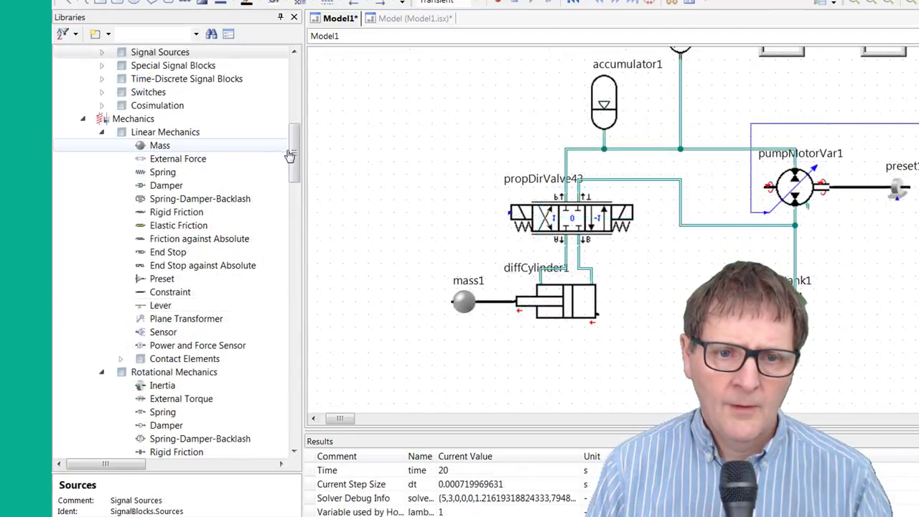
Step: Place a Two Point Function block, twoPointFunction1, left of propDirValve43 at its control input
left_click_drag(293, 156, 294, 93)
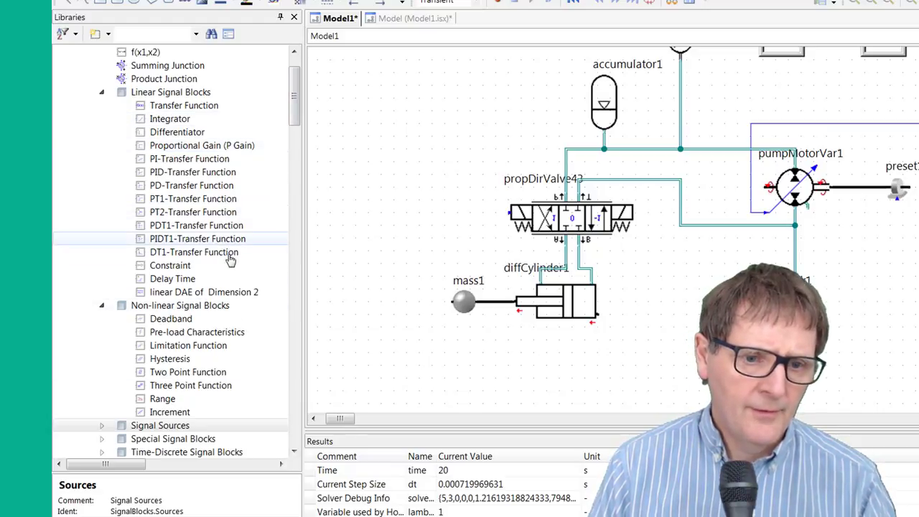
mouse_move(161, 372)
left_mouse_down()
mouse_move(287, 343)
mouse_move(441, 215)
mouse_move(523, 216)
left_mouse_up()
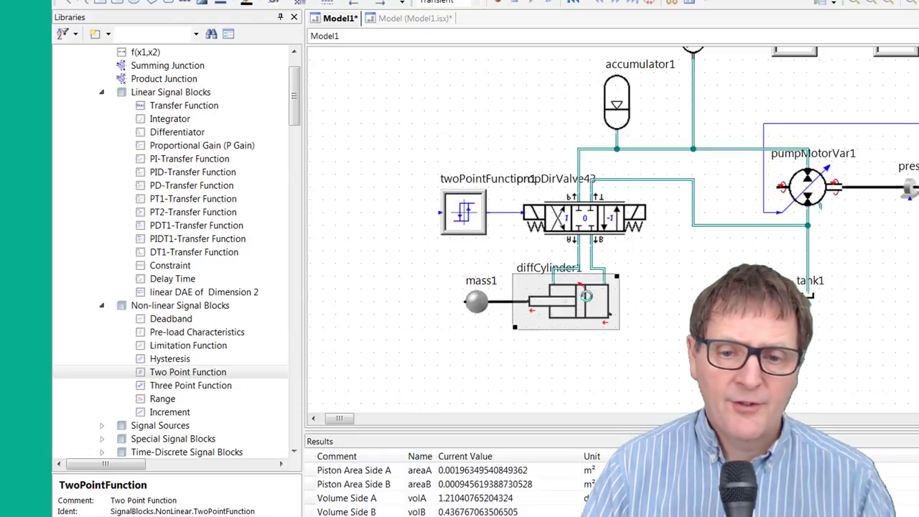
double_click(573, 305)
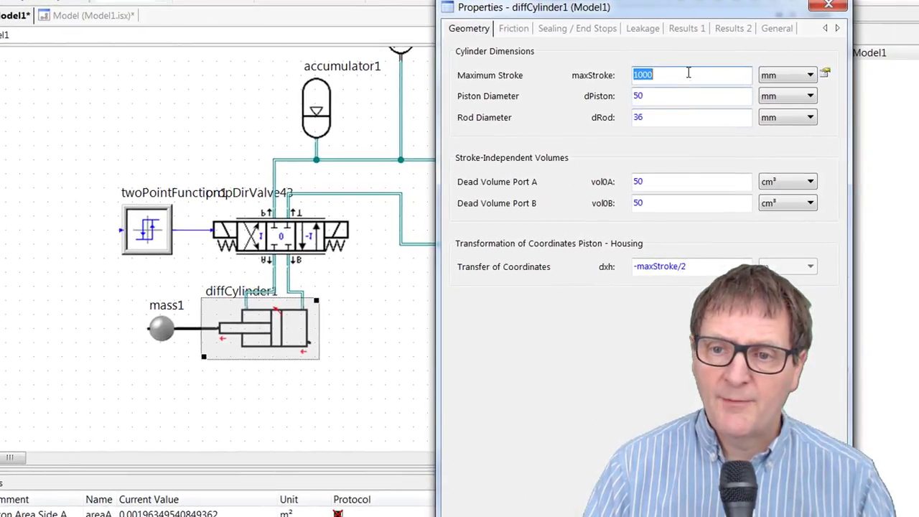
Step: Set twoPointFunction1 to With hysteresis, switching points x0 = 0.2 and x1 = 0.8
key("Return")
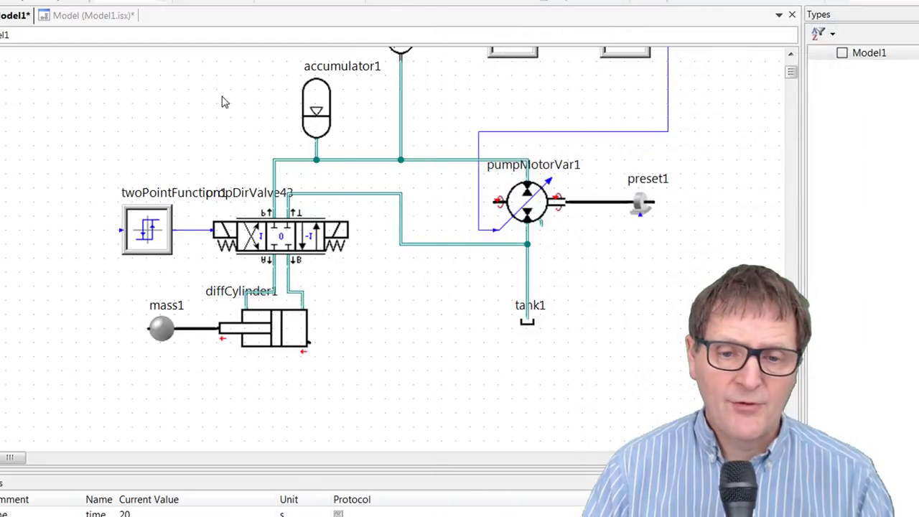
double_click(155, 234)
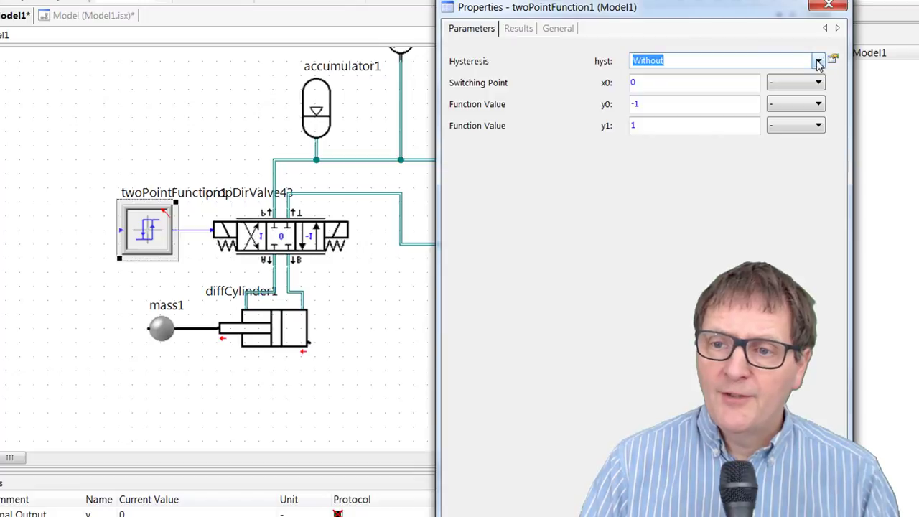
left_click(818, 62)
left_click(723, 90)
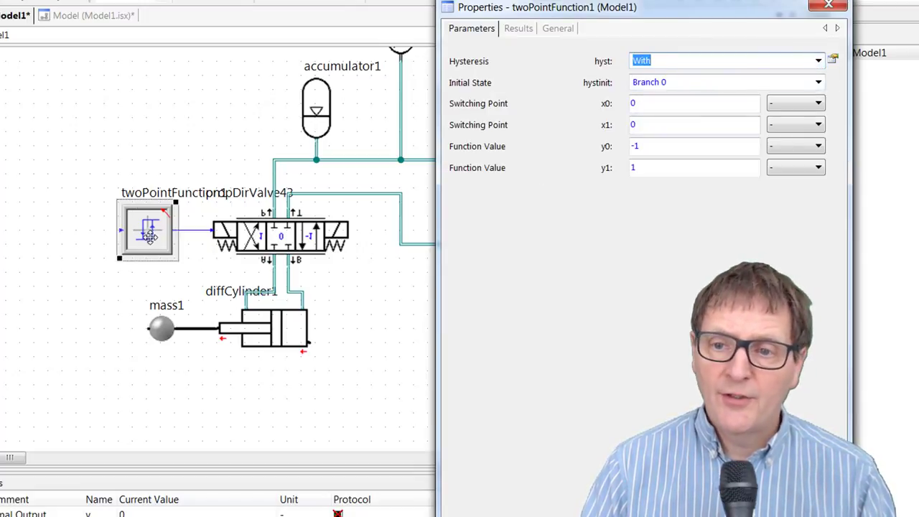
left_click(661, 105)
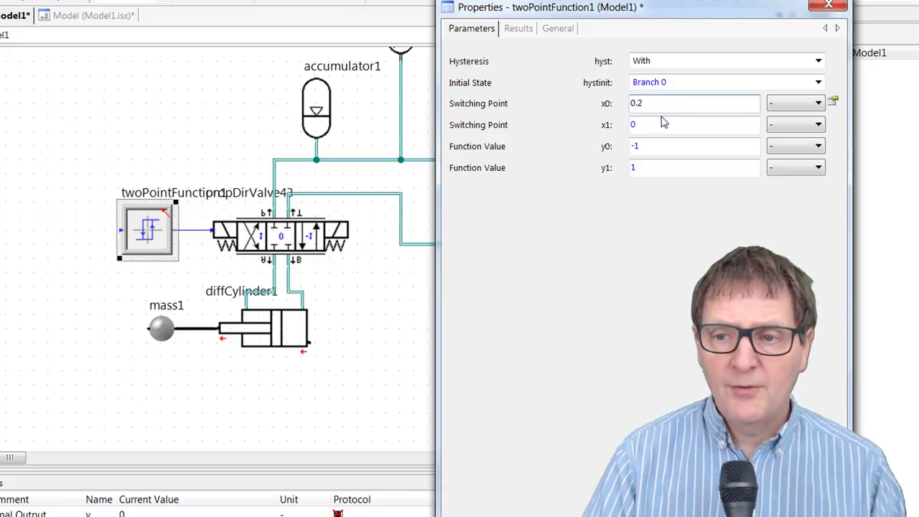
key("Tab")
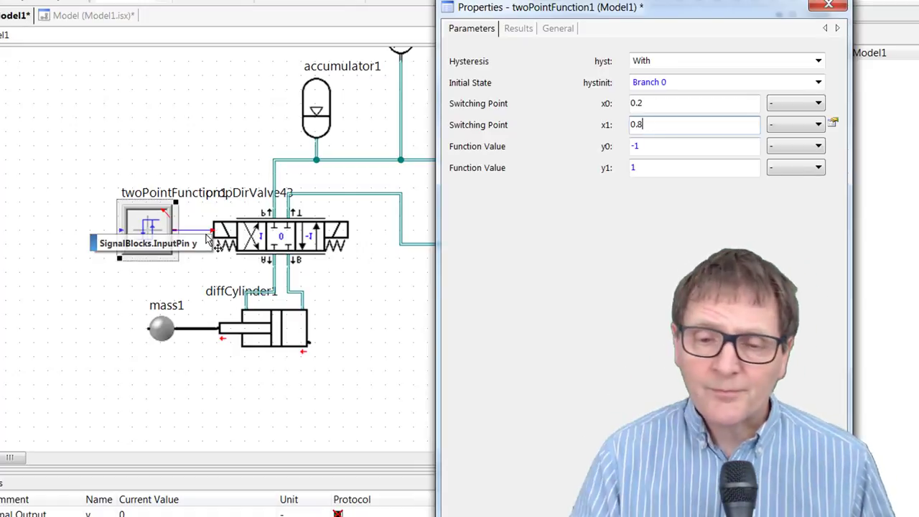
left_click(180, 395)
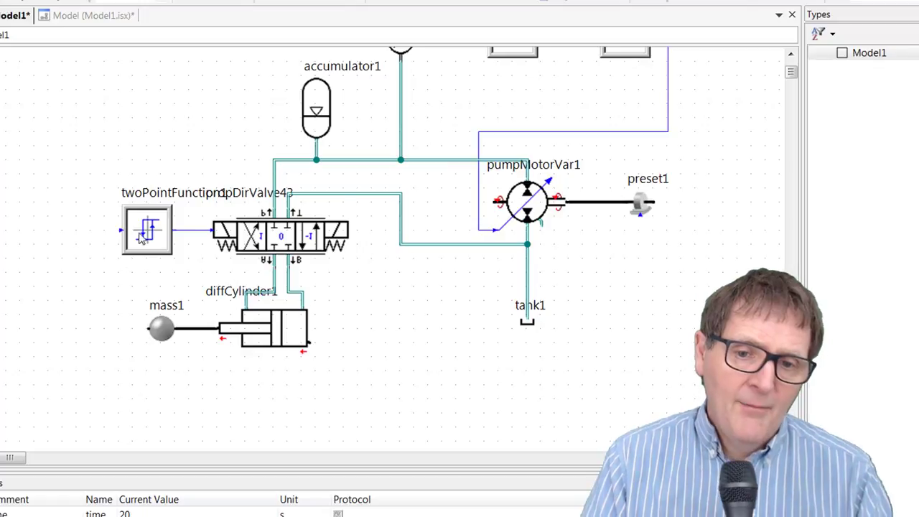
Step: Reopen twoPointFunction1's parameters to check them, then close them
left_click(163, 229)
double_click(164, 230)
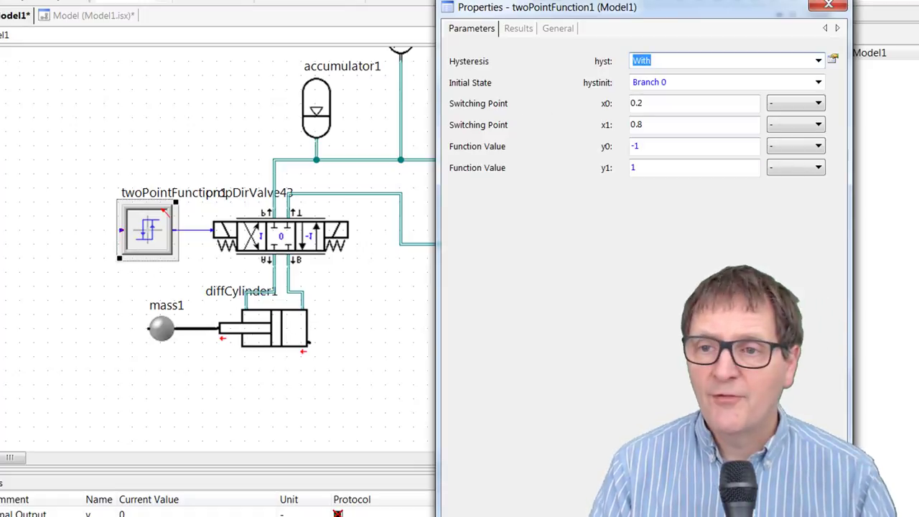
left_click(828, 6)
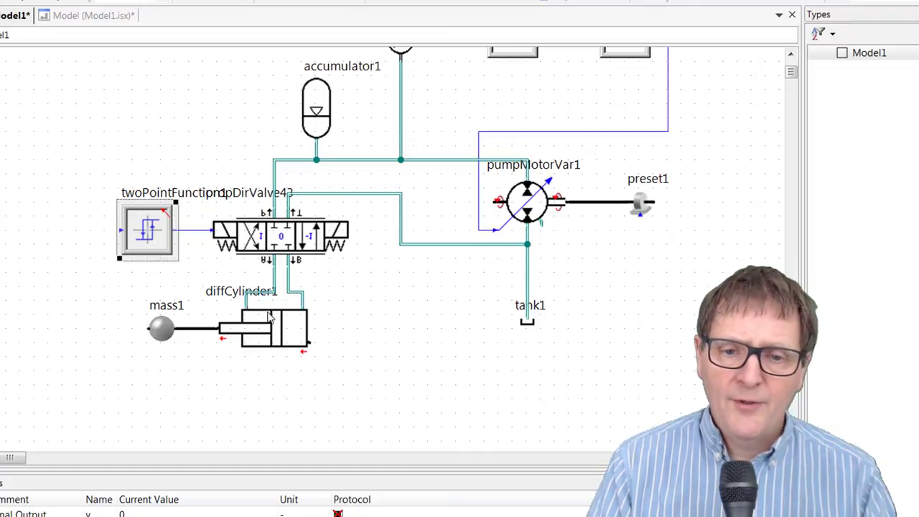
Step: Delete the 'diff' prefix from diffCylinder1's label so it reads Cylinder1
double_click(226, 296)
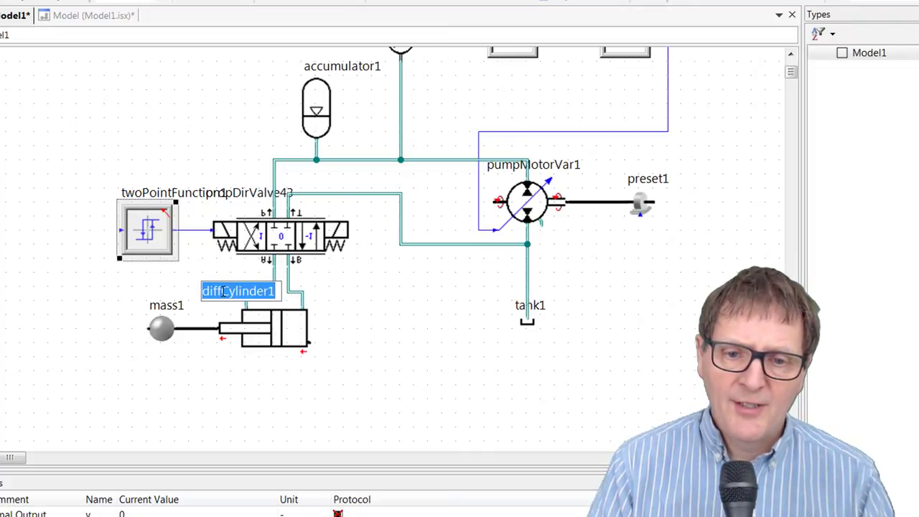
left_click(225, 290)
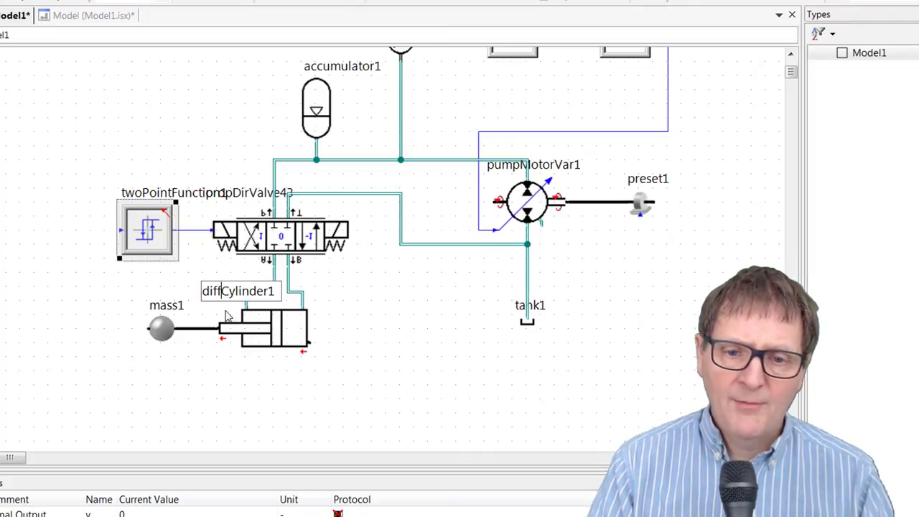
left_click(380, 353)
double_click(231, 297)
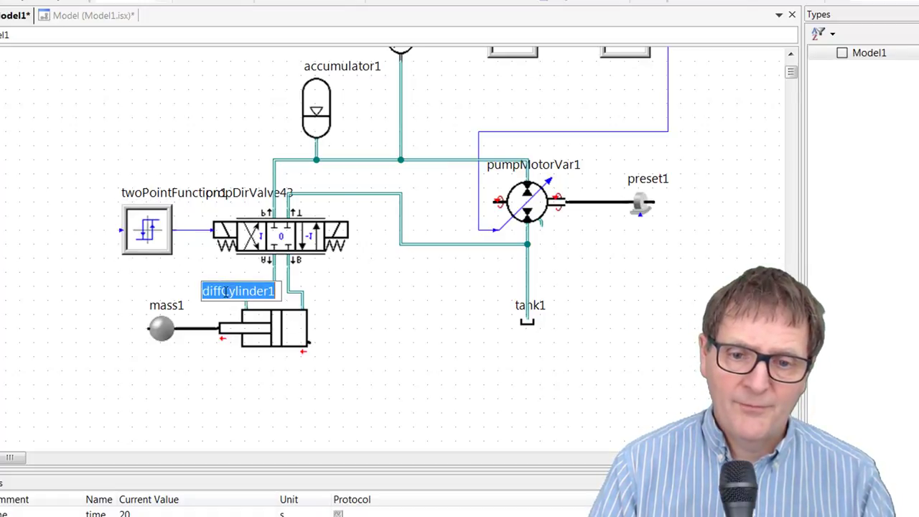
left_click(227, 297)
key("BackSpace")
key("BackSpace")
key("BackSpace")
key("BackSpace")
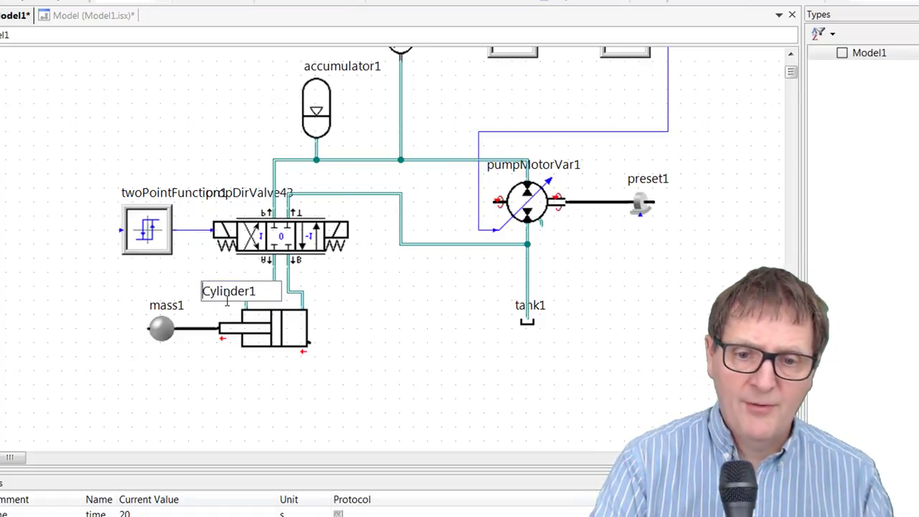
left_click(216, 424)
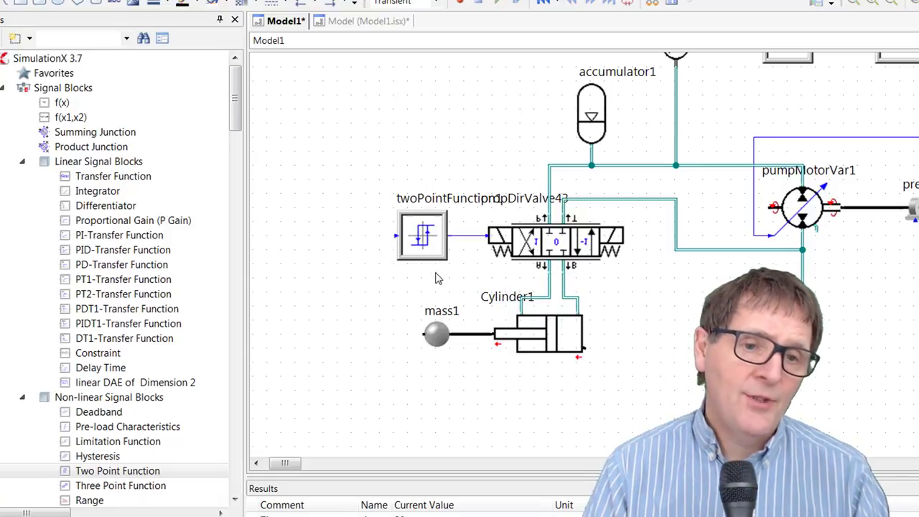
right_click(549, 343)
key("Escape")
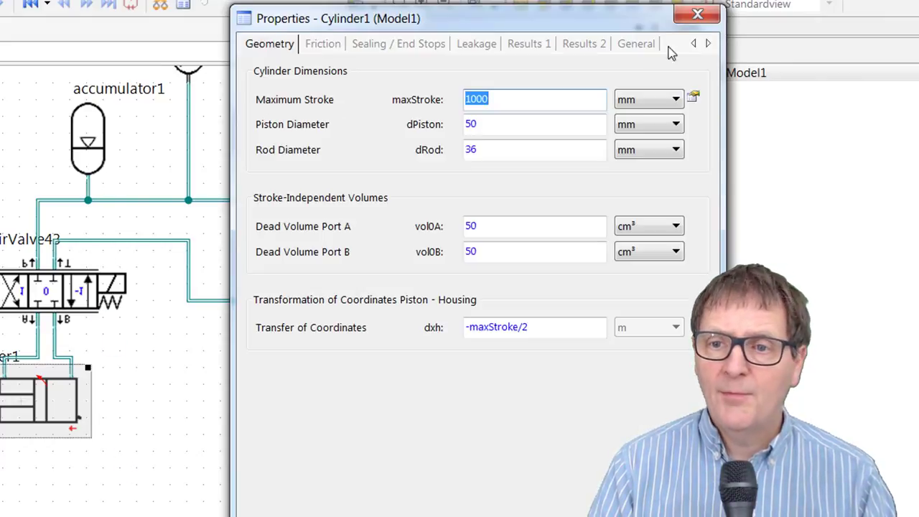
left_click(542, 47)
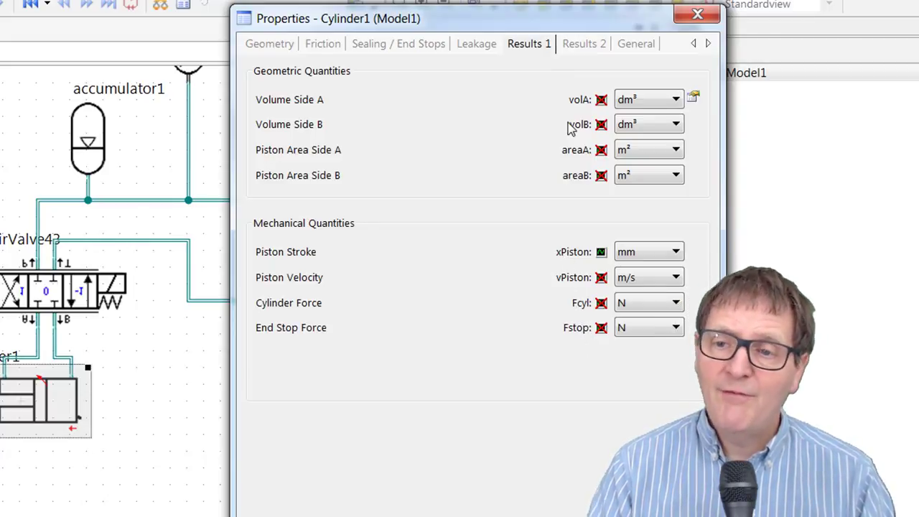
left_click(578, 45)
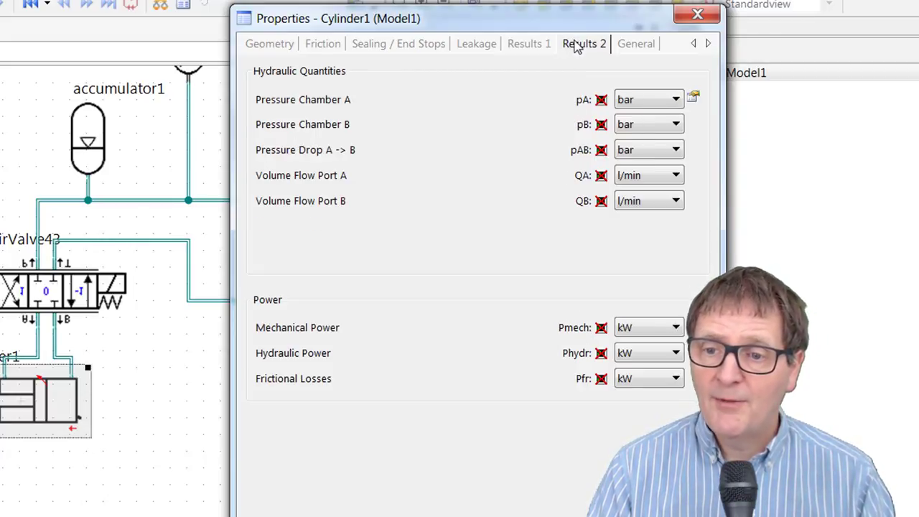
left_click(535, 49)
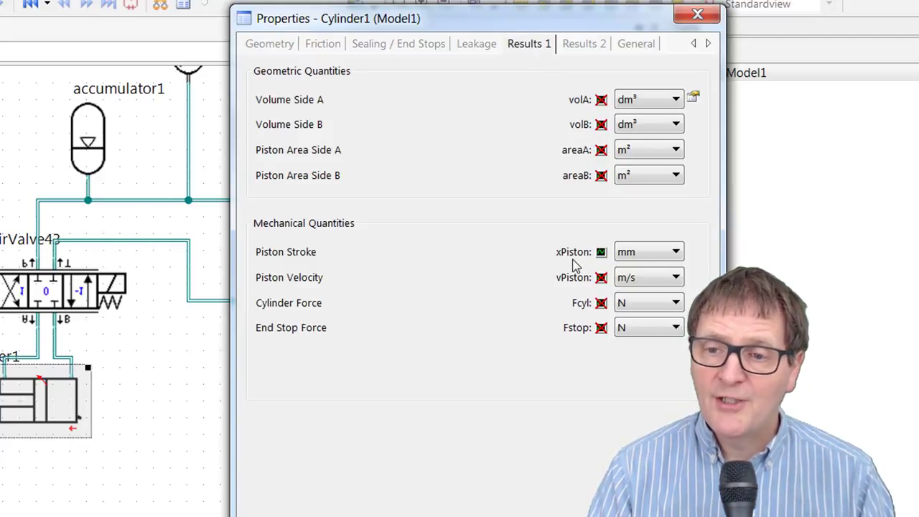
left_click(696, 16)
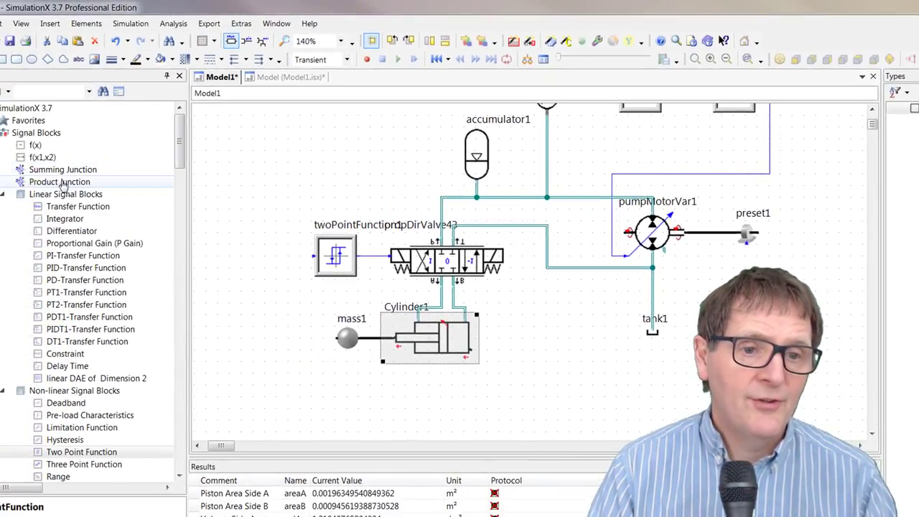
Step: Add an f(x) block, function2, and set its formula to Cylinder1.xPiston
left_click_drag(28, 146, 266, 239)
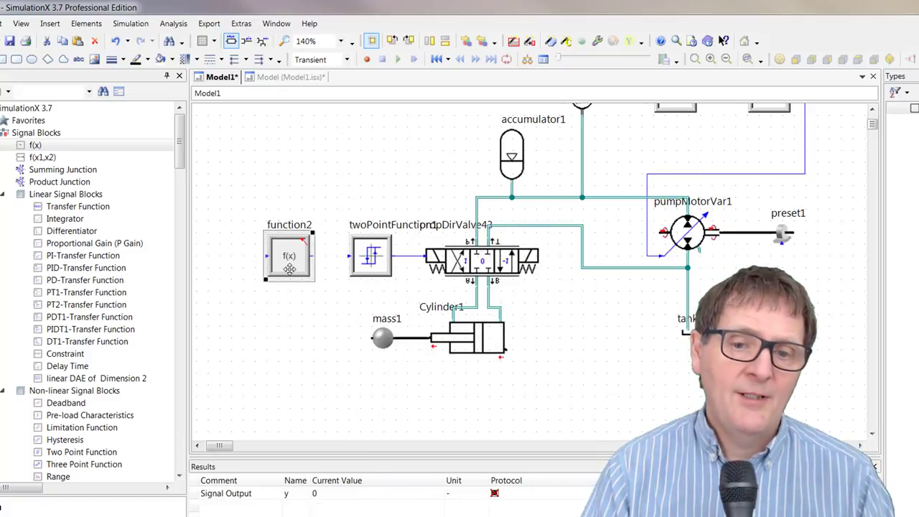
double_click(289, 268)
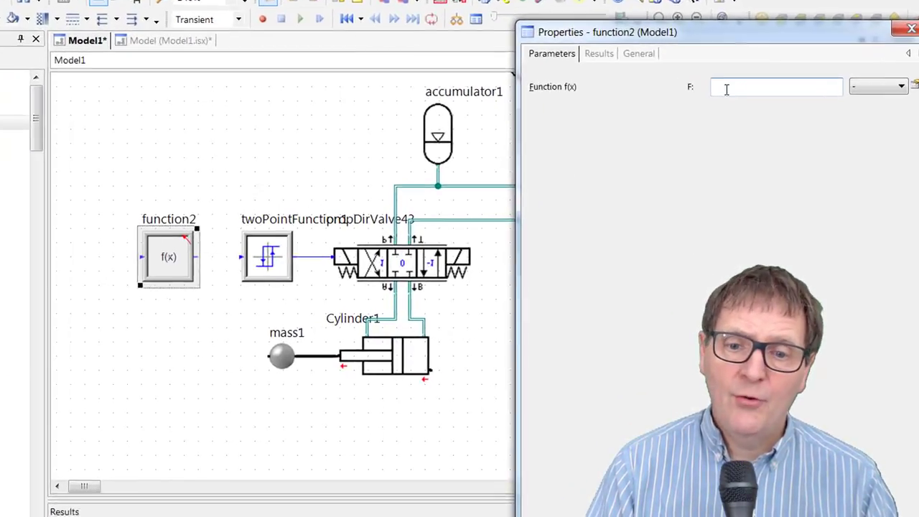
type("c")
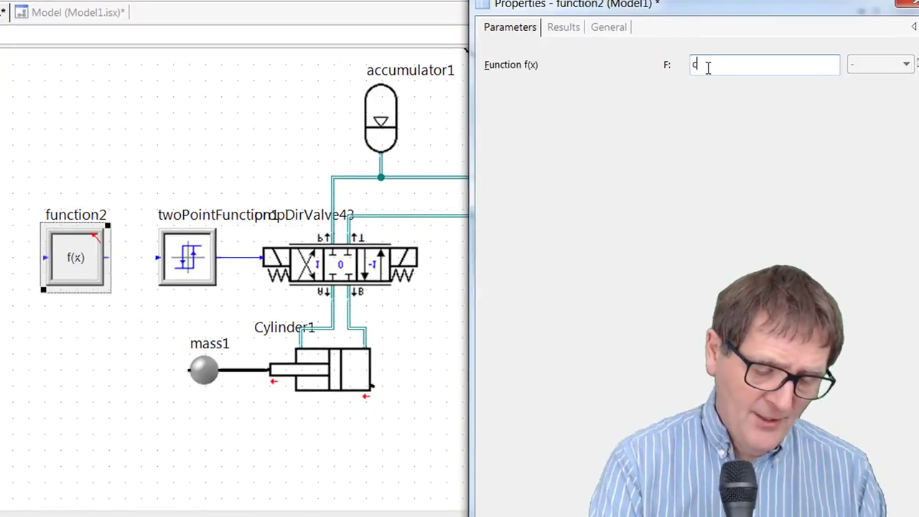
key("BackSpace")
type("Cylinder1.")
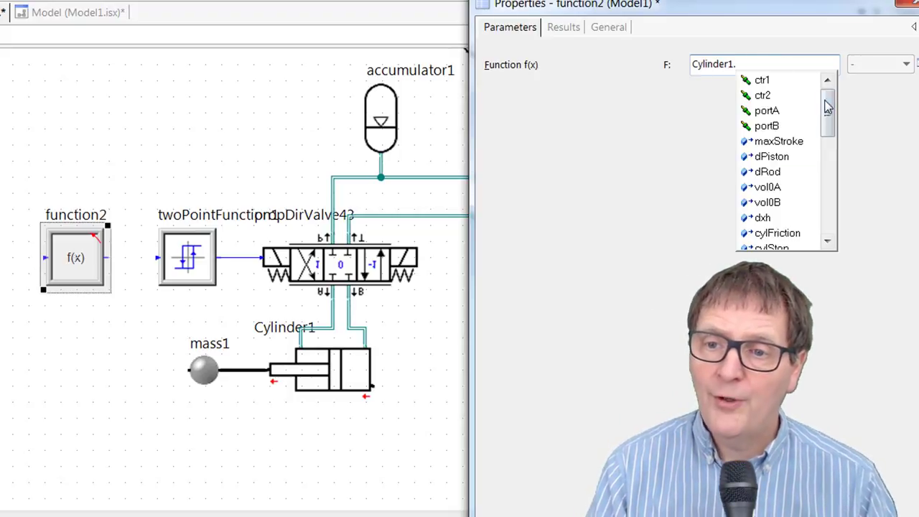
left_click_drag(834, 103, 829, 174)
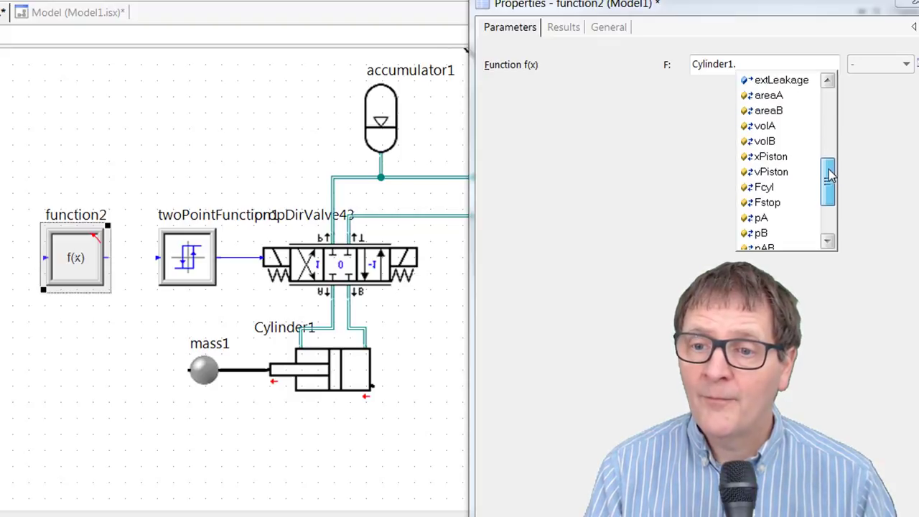
left_click(771, 163)
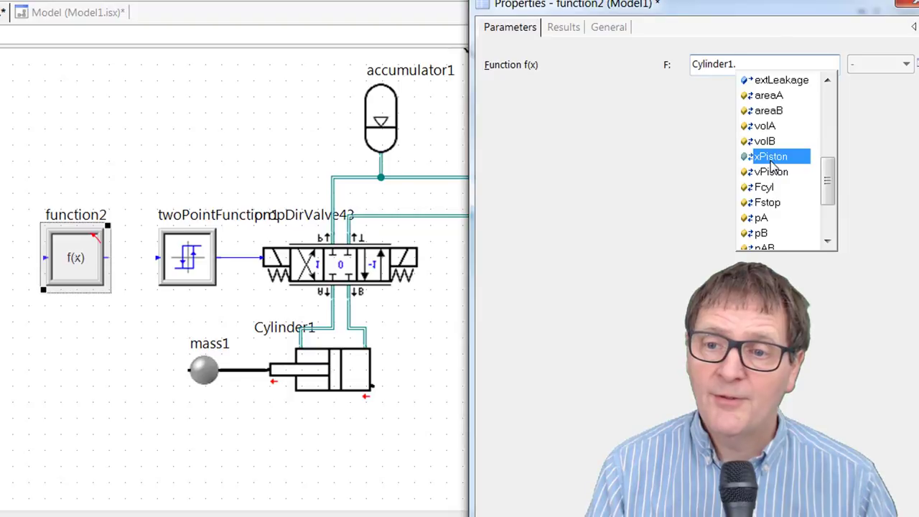
double_click(770, 158)
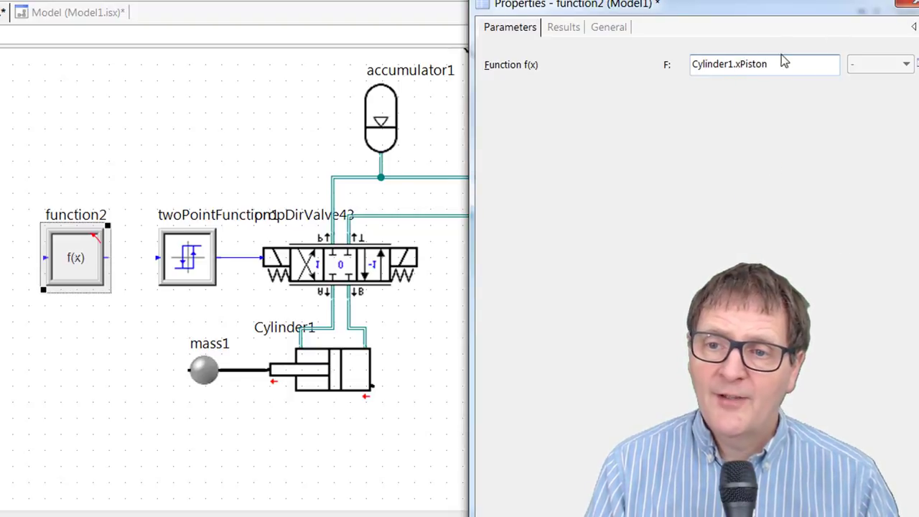
key("Return")
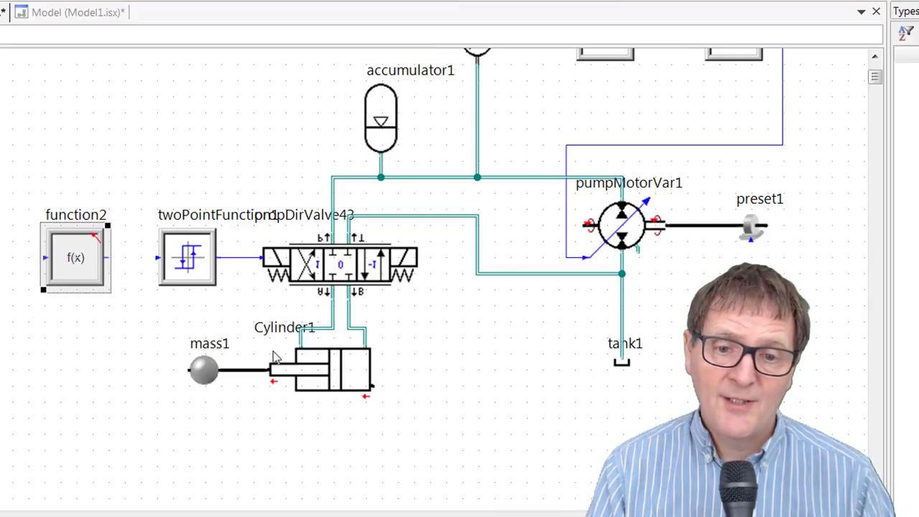
Step: Wire function2's output into twoPointFunction1's input and reset the simulation
left_click_drag(106, 257, 157, 259)
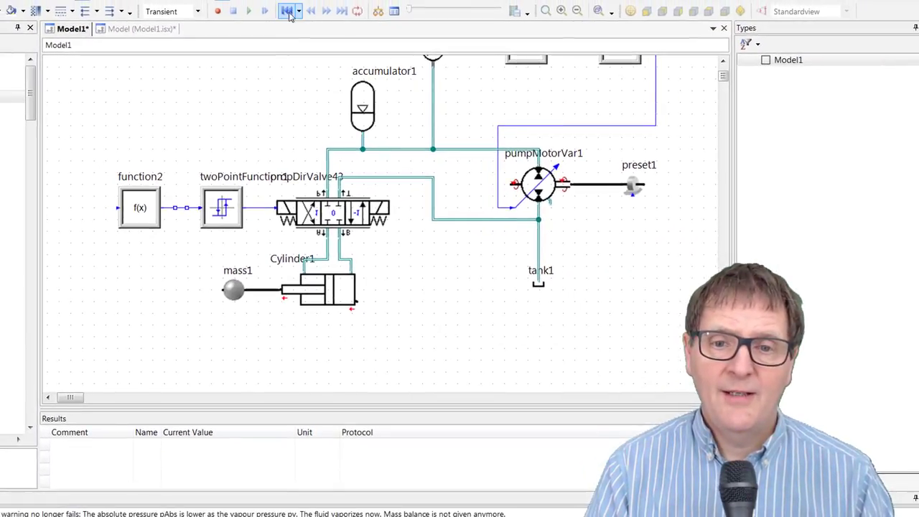
left_click(287, 12)
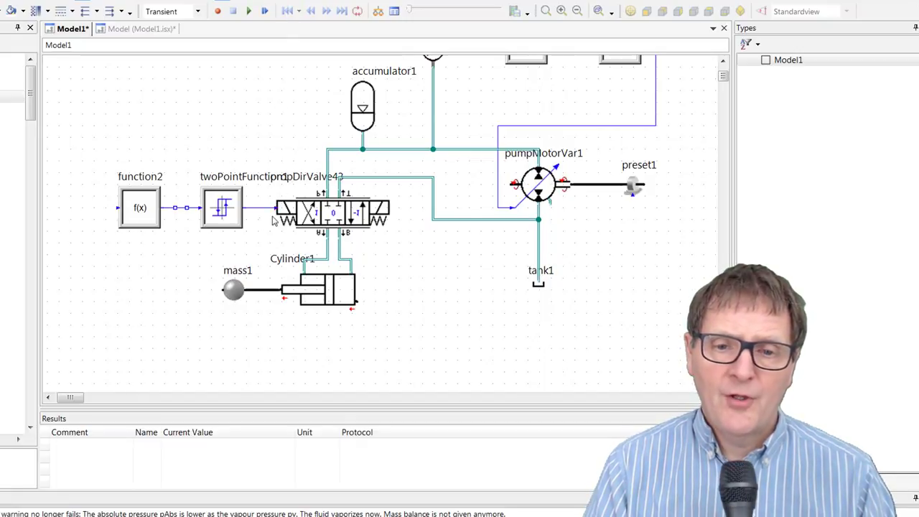
left_click(235, 213)
right_click(235, 213)
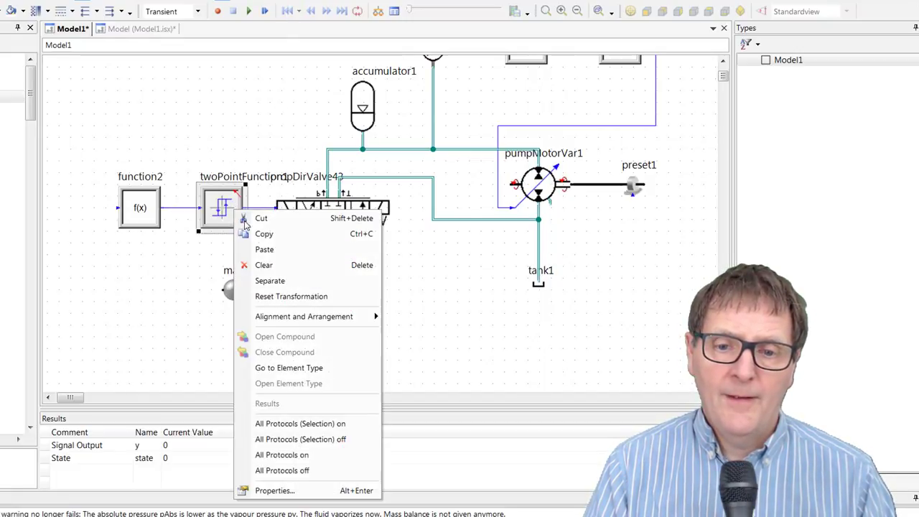
left_click(473, 287)
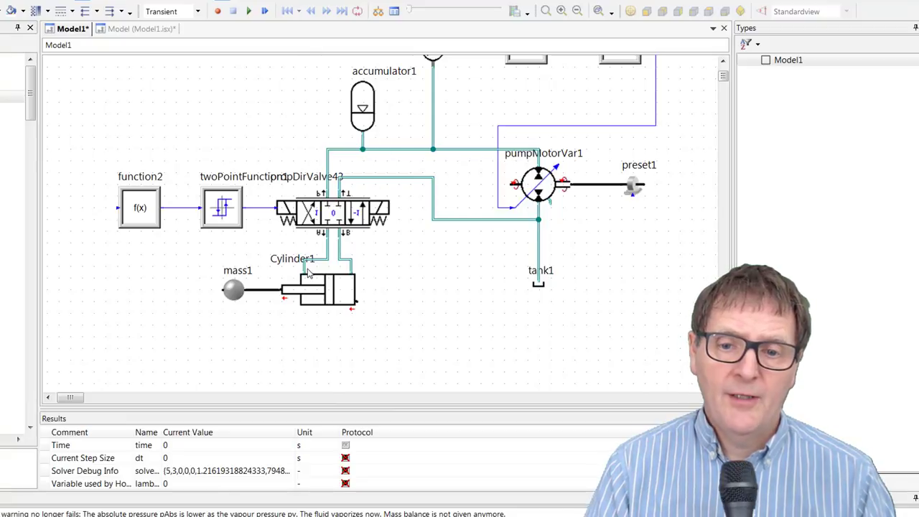
Step: Plot Cylinder1's piston stroke (xPiston) and move the plot window beside the diagram
left_click(319, 288)
right_click(327, 290)
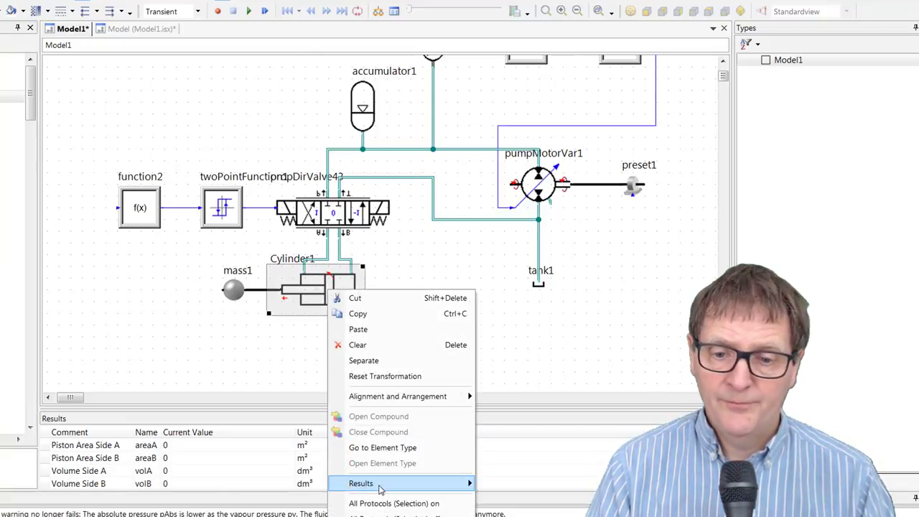
mouse_move(380, 488)
left_click(494, 484)
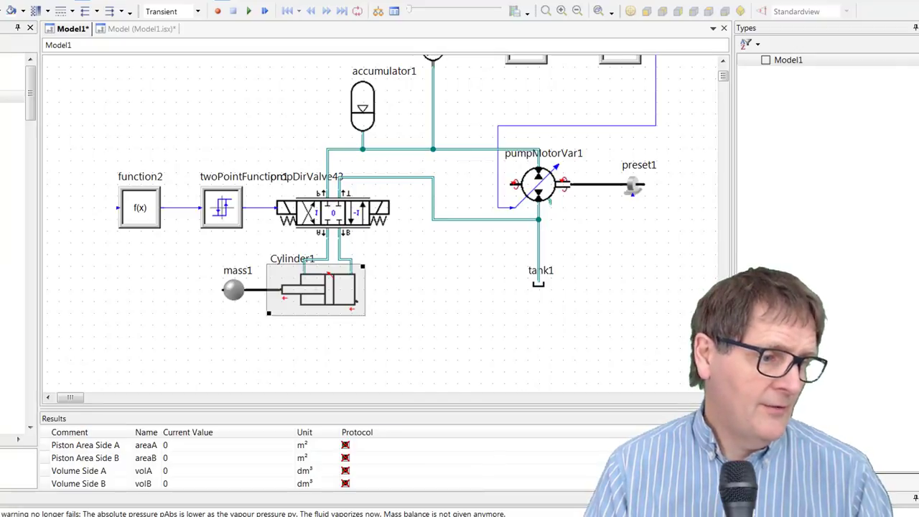
left_click_drag(107, 77, 678, 229)
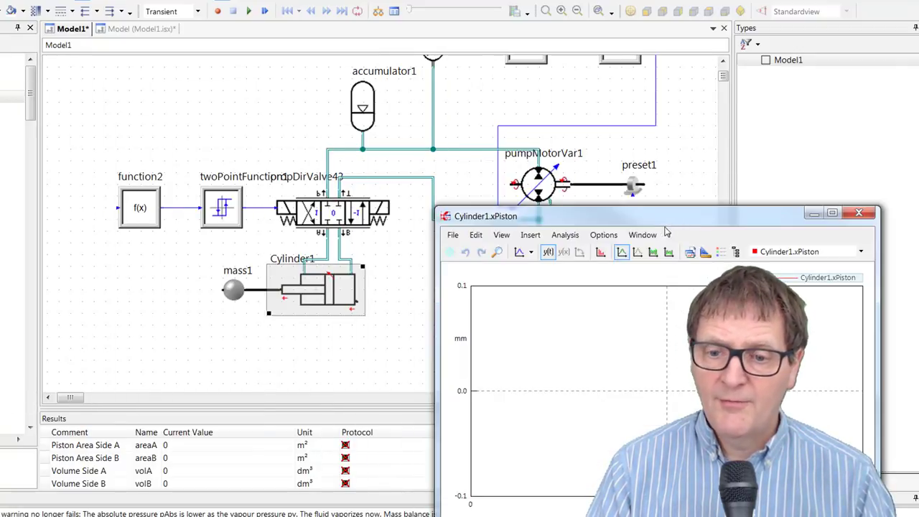
Step: Run the simulation, reset it to start, and open twoPointFunction1's parameters to edit y0
left_click(249, 11)
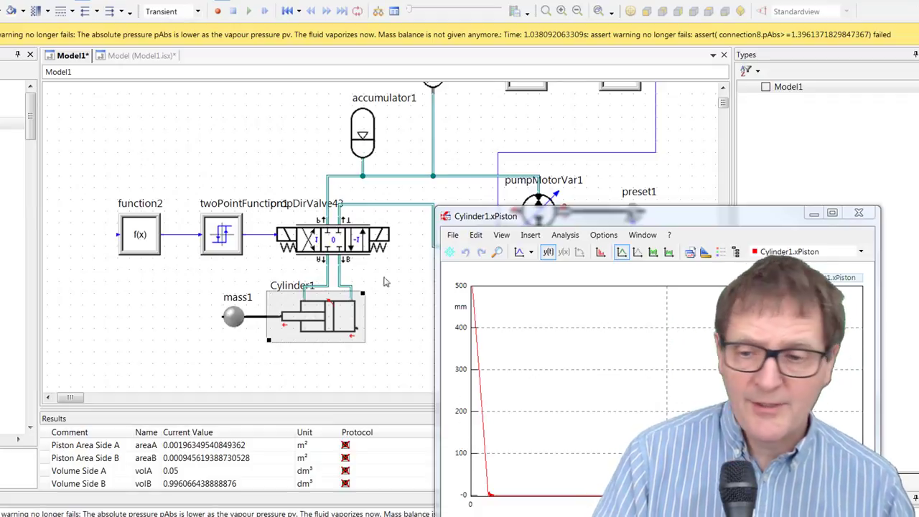
left_click(287, 13)
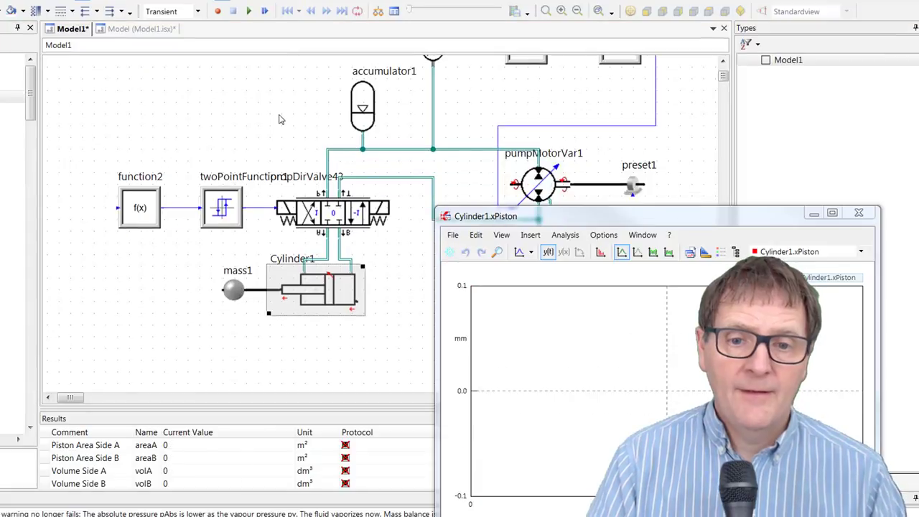
double_click(225, 204)
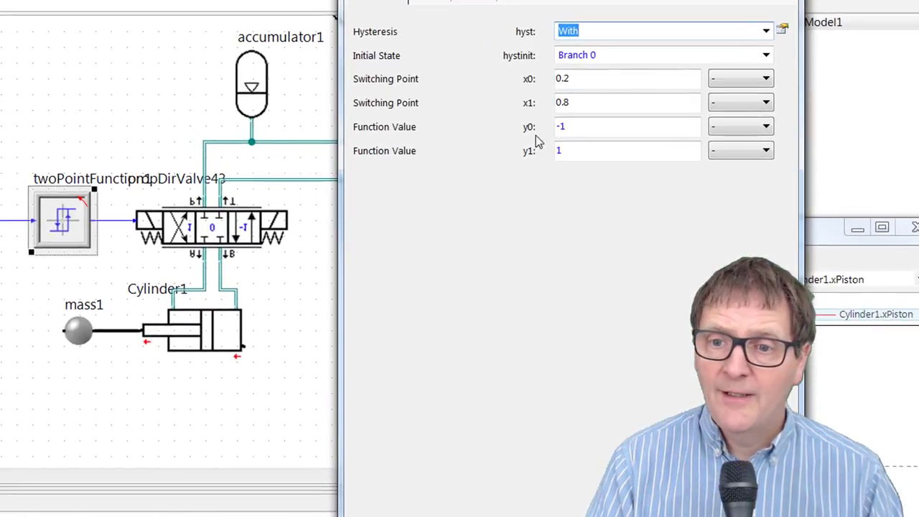
left_click(580, 132)
Step: Swap twoPointFunction1's outputs to y0 = 1 and y1 = -1
left_click_drag(565, 127, 545, 132)
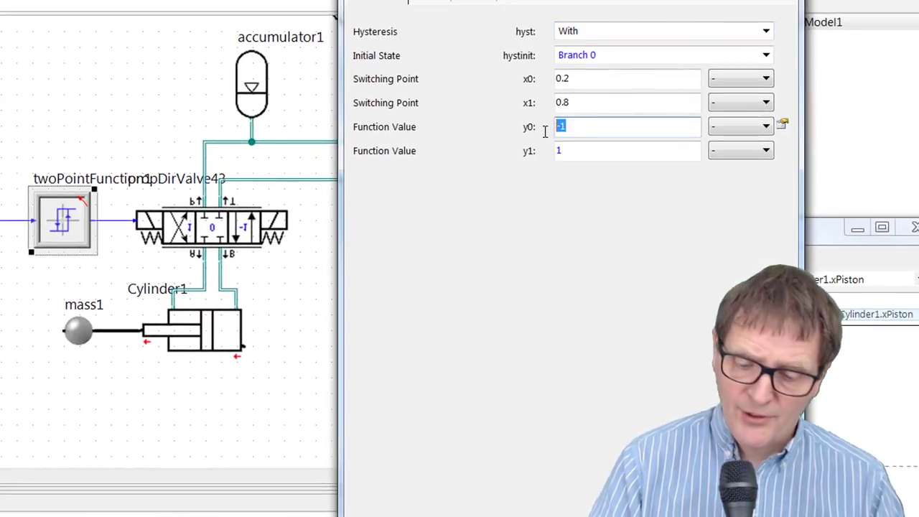
type("1")
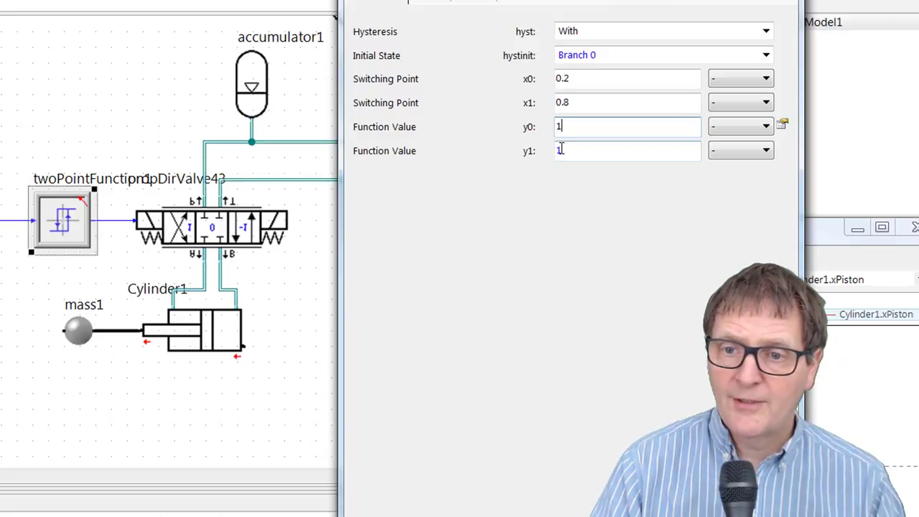
left_click_drag(559, 150, 576, 155)
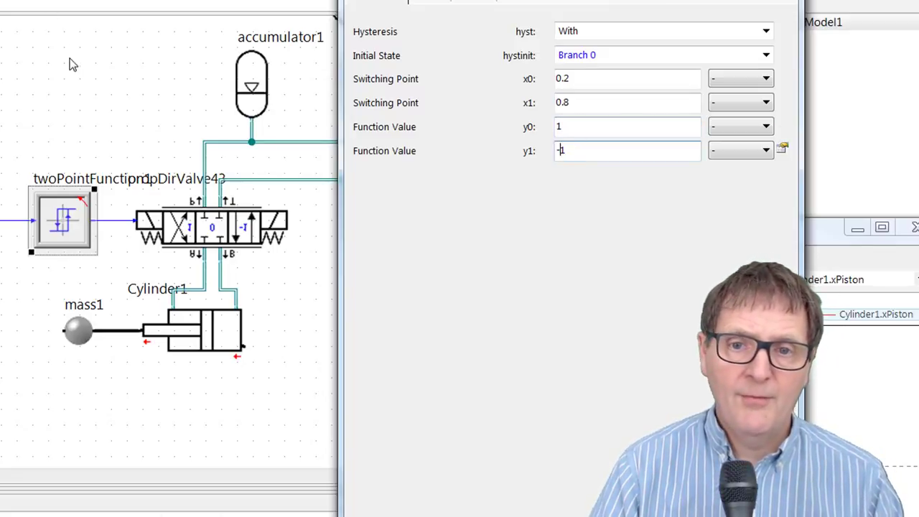
key("Return")
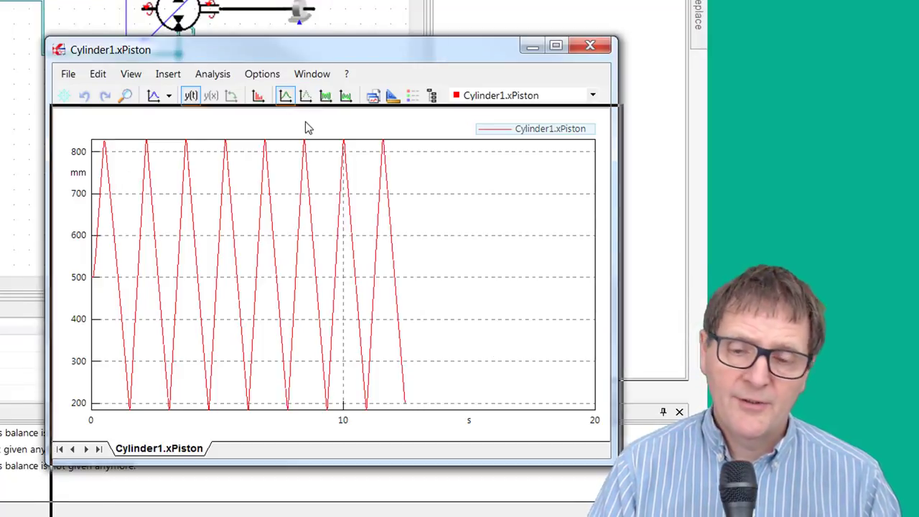
left_click_drag(302, 49, 302, 121)
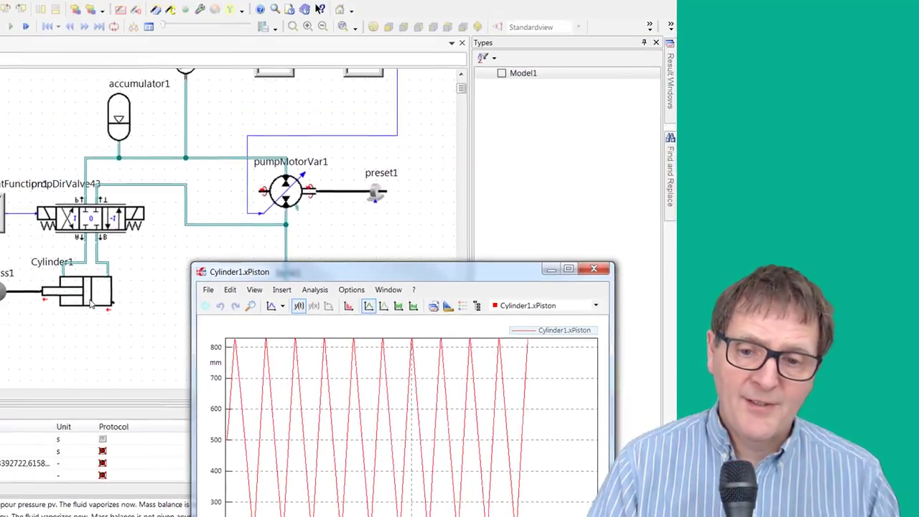
right_click(95, 303)
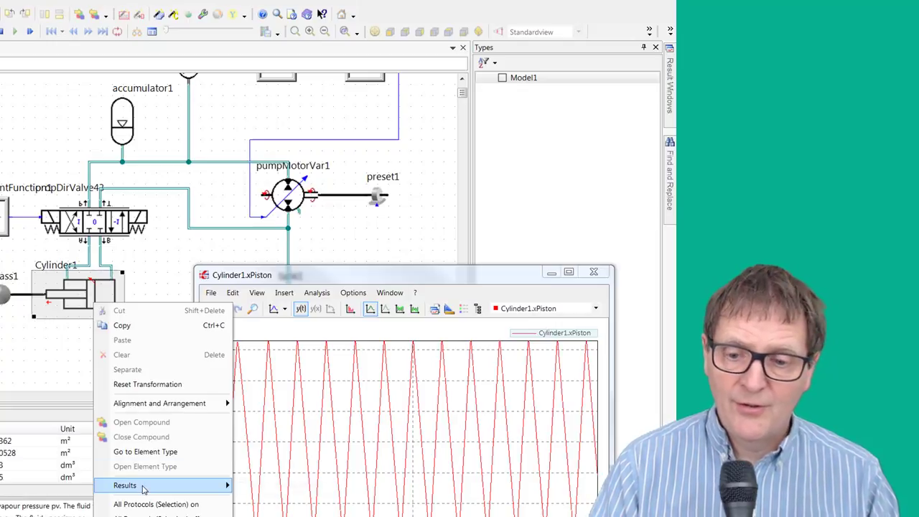
mouse_move(190, 487)
left_click(151, 516)
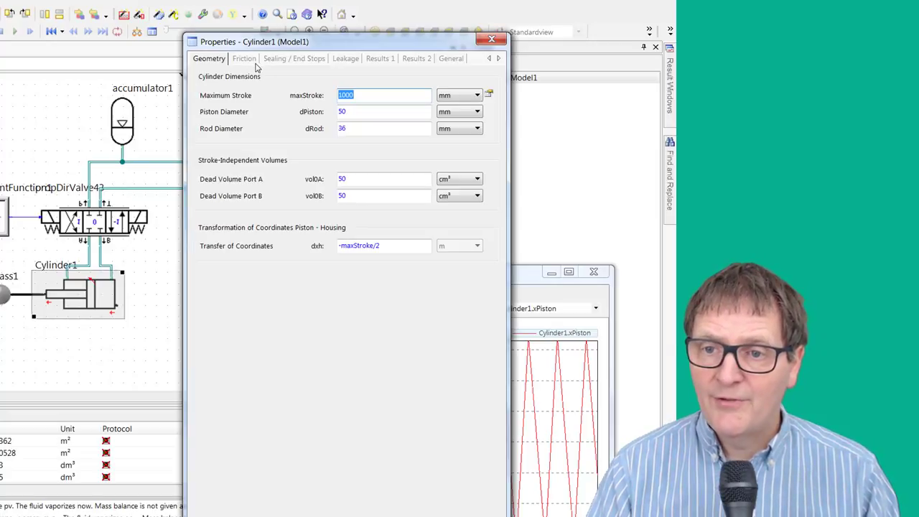
left_click(379, 59)
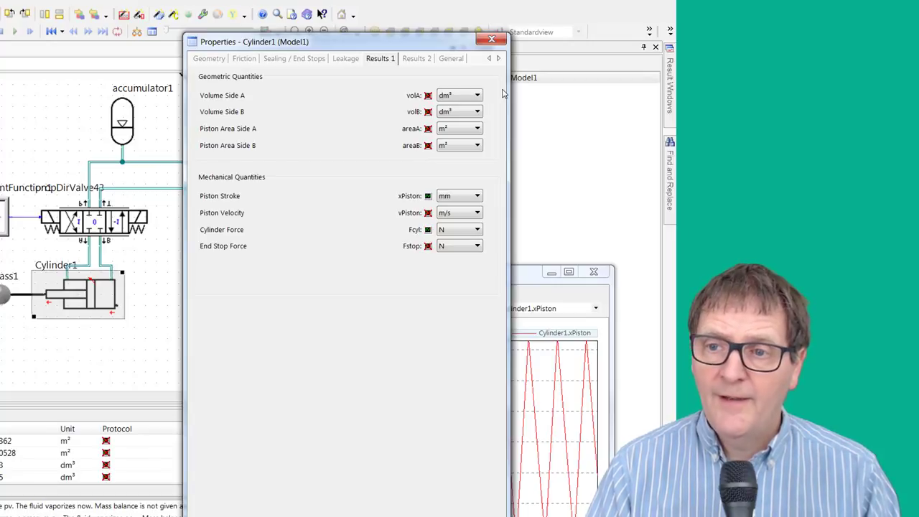
left_click(492, 39)
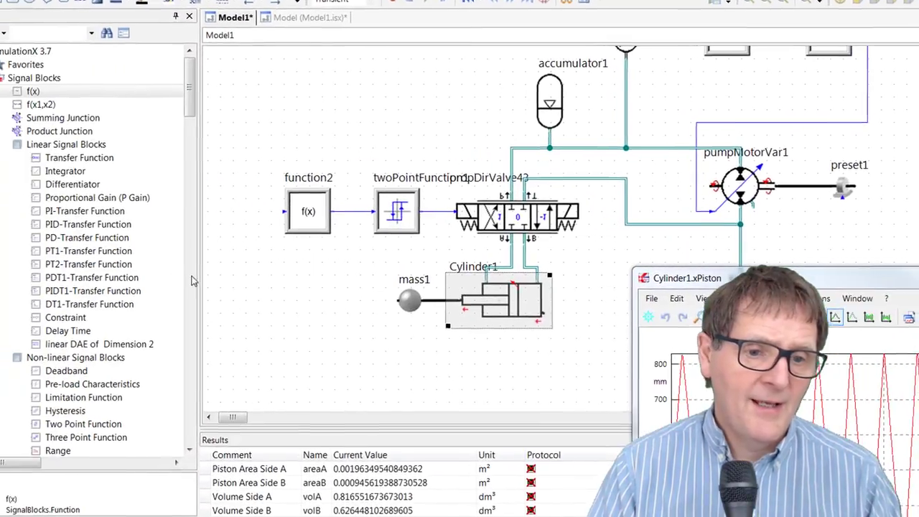
Step: Place absFriction1 below mass1 with the Continuous Transition model and 1000 N slipping force
left_click_drag(190, 108, 204, 165)
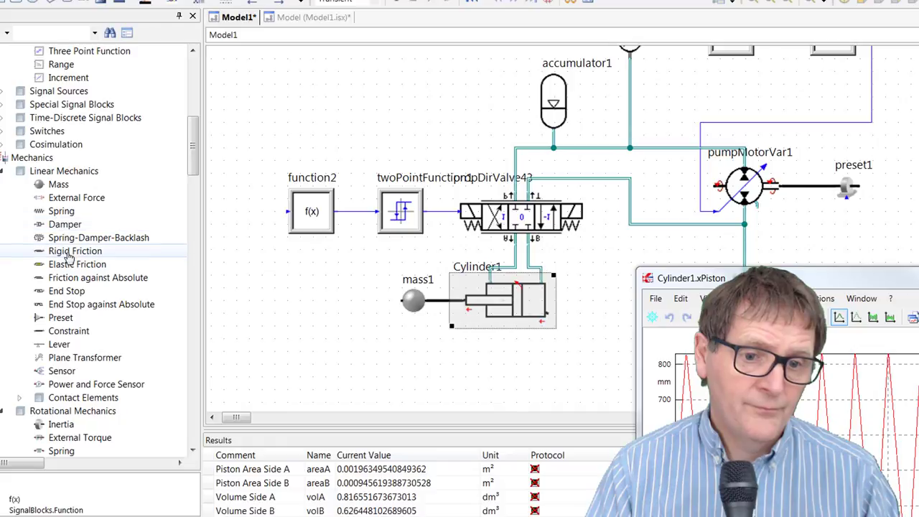
left_click_drag(72, 277, 394, 369)
double_click(418, 374)
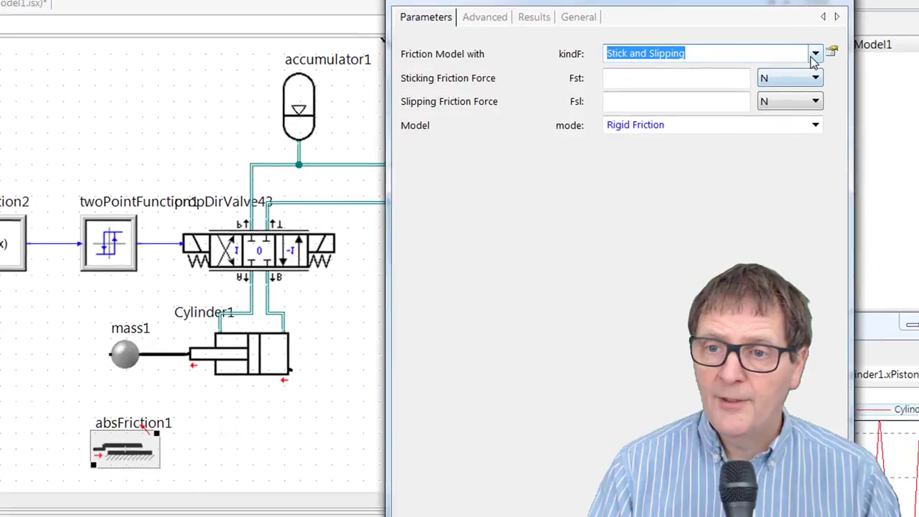
left_click(918, 58)
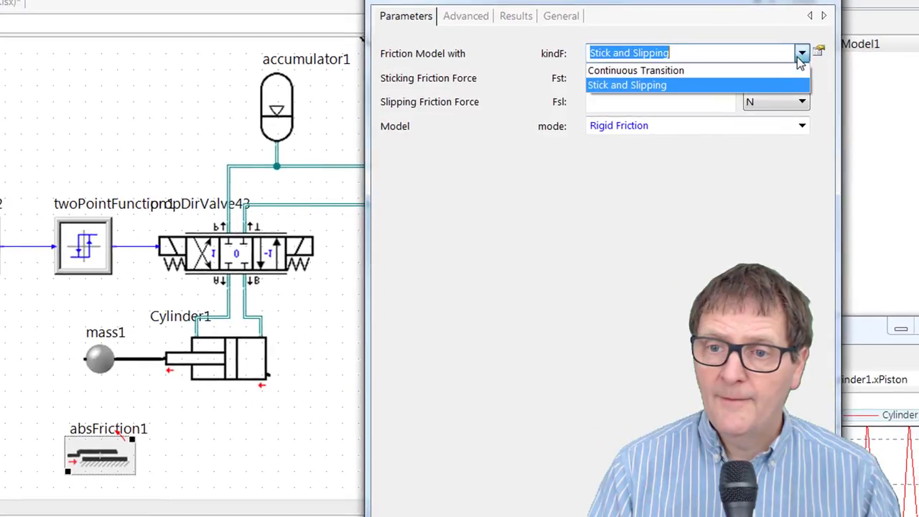
left_click(747, 76)
left_click(630, 80)
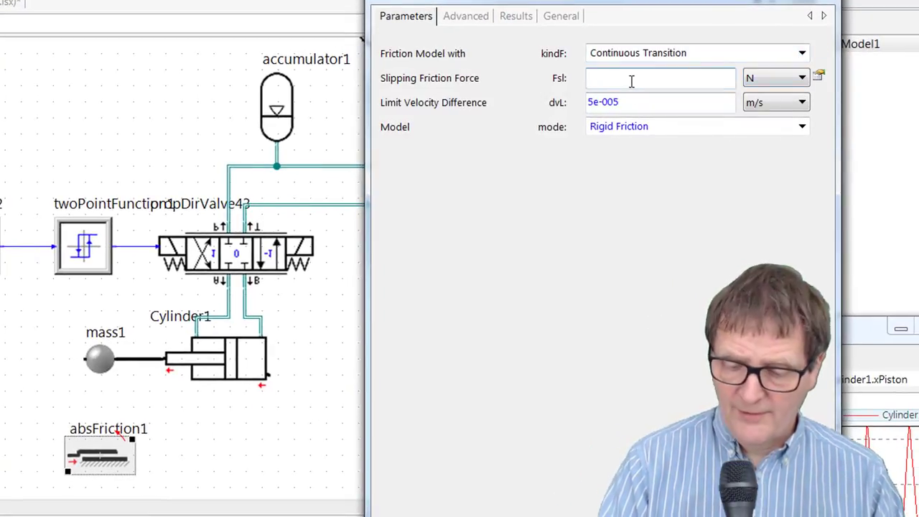
left_click(99, 430)
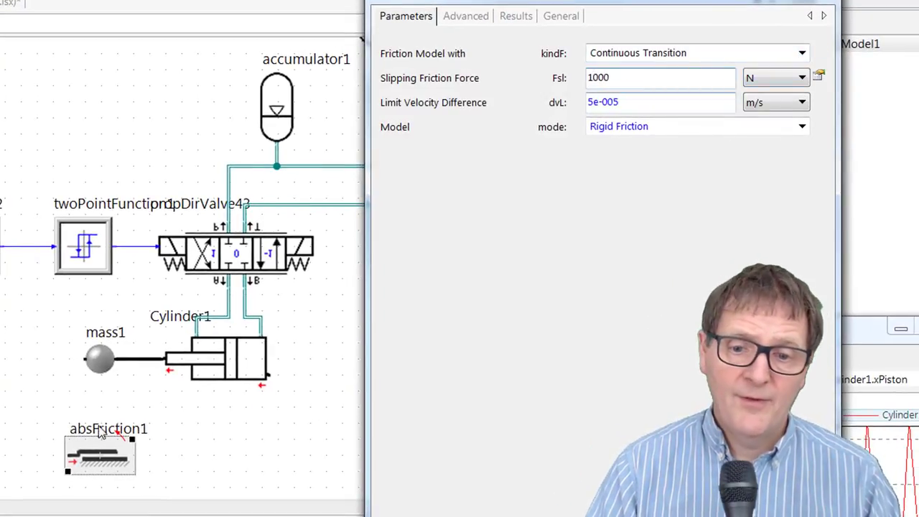
left_click(205, 447)
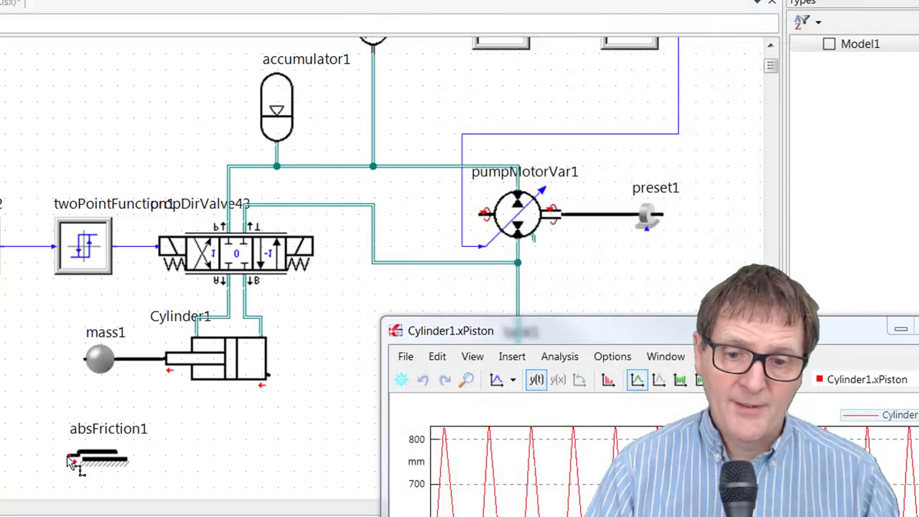
Step: Connect absFriction1 to mass1 and enable recording of its Power Loss (Pl) result
mouse_move(72, 458)
left_mouse_down()
mouse_move(140, 370)
mouse_move(132, 359)
left_mouse_up()
left_click_drag(100, 465, 180, 456)
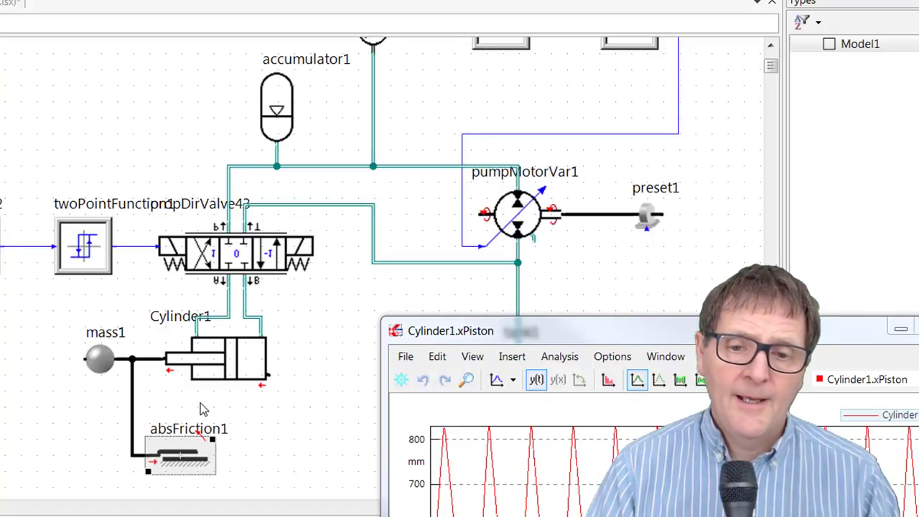
right_click(186, 446)
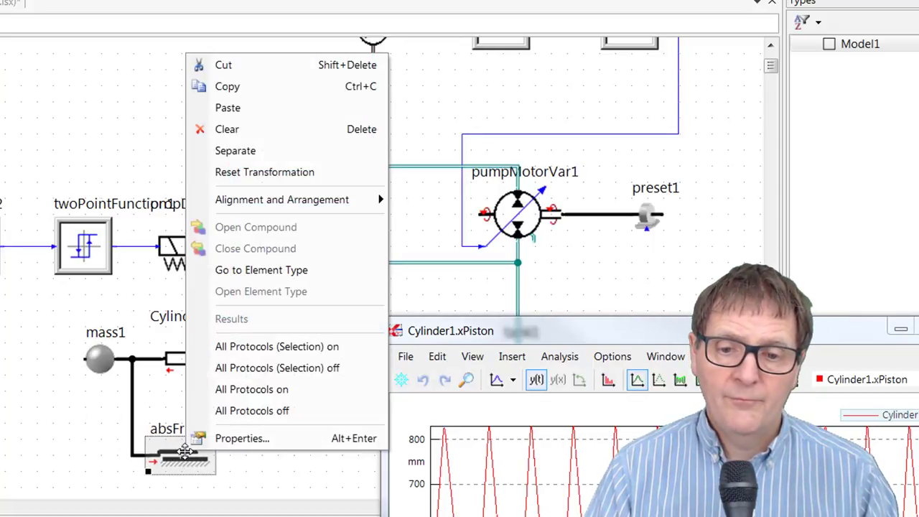
left_click(233, 439)
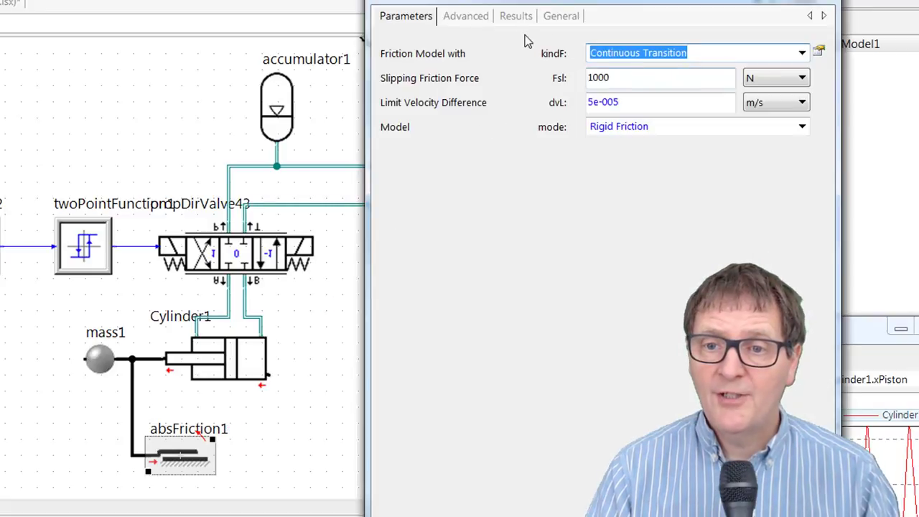
left_click(516, 19)
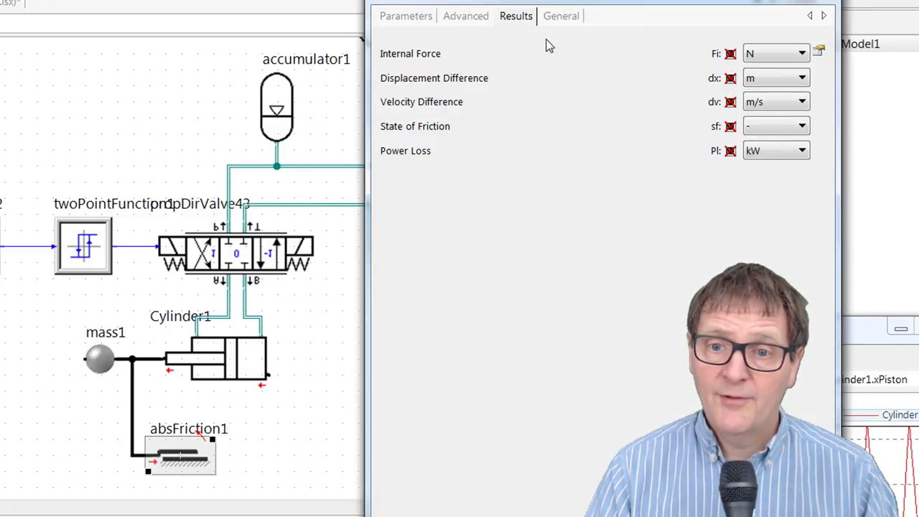
left_click(730, 151)
left_click(87, 149)
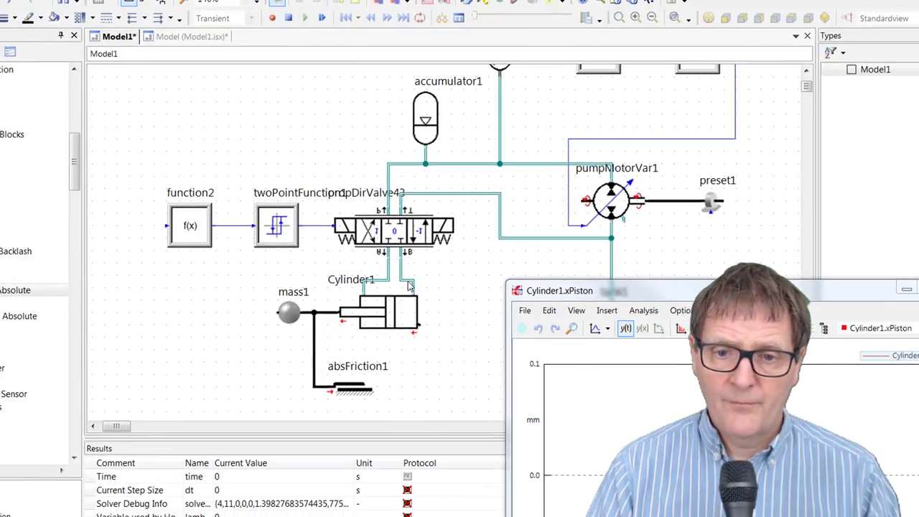
Step: Plot Cylinder1's Cylinder Force (Fcyl) and arrange it beside the xPiston plot
left_click(400, 321)
right_click(400, 321)
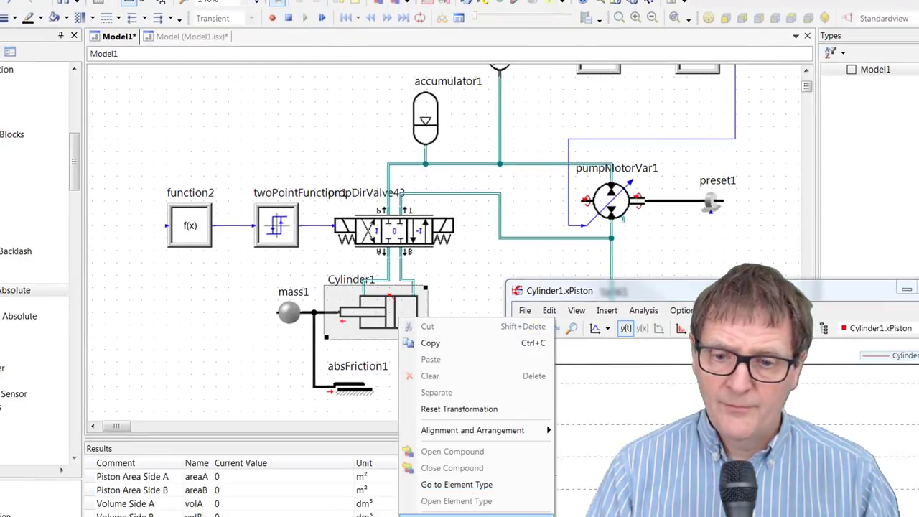
mouse_move(467, 514)
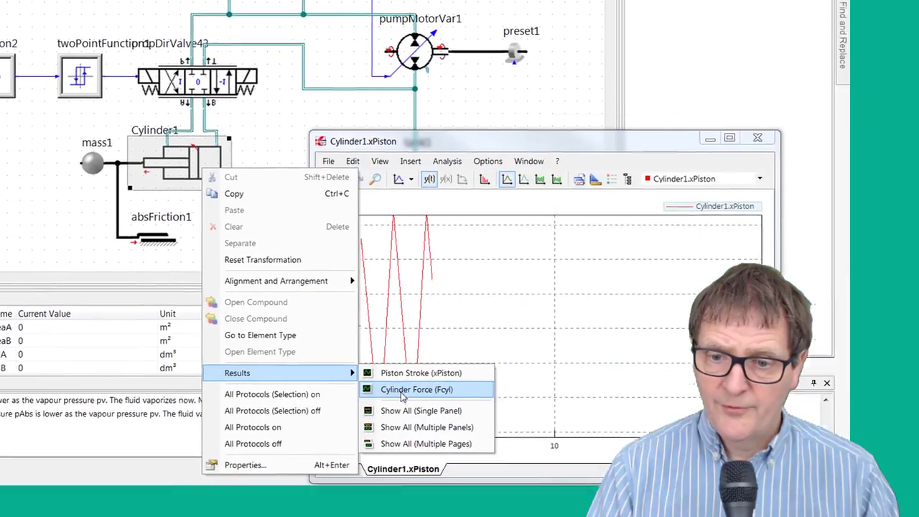
left_click(402, 396)
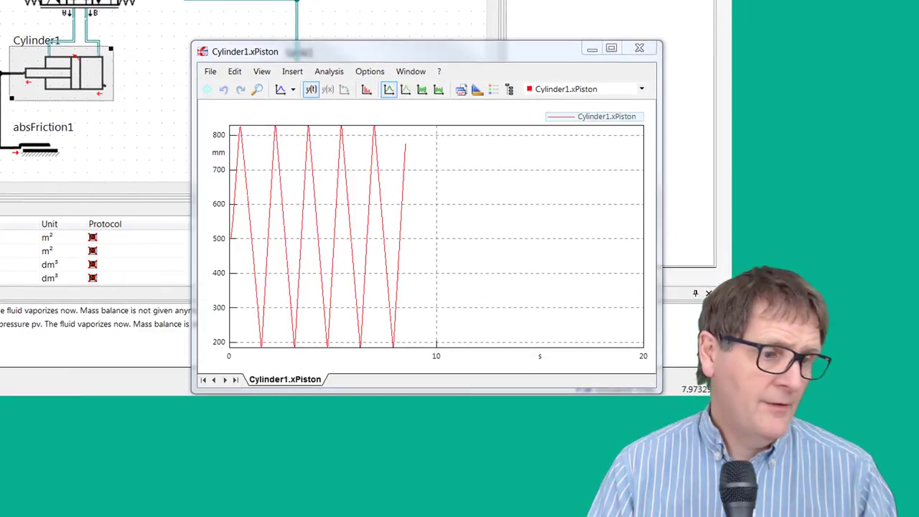
left_click_drag(1, 3, 599, 43)
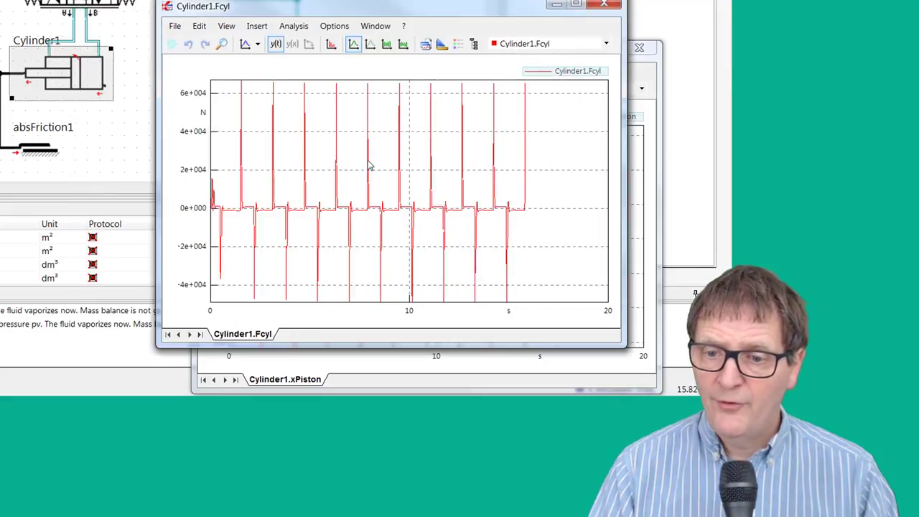
mouse_move(459, 11)
left_mouse_down()
mouse_move(343, 46)
mouse_move(79, 39)
left_mouse_up()
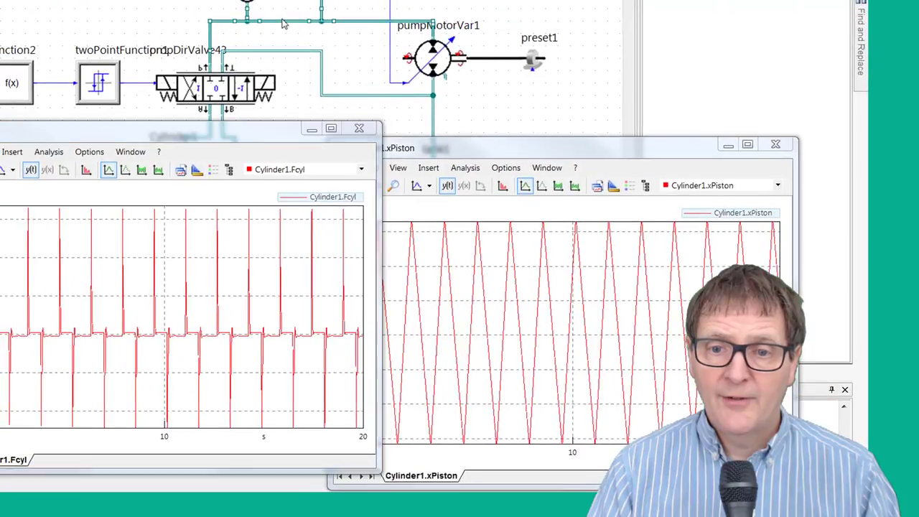
Step: Plot the hydraulic connection's Absolute Pressure (pAbs)
right_click(284, 24)
mouse_move(351, 109)
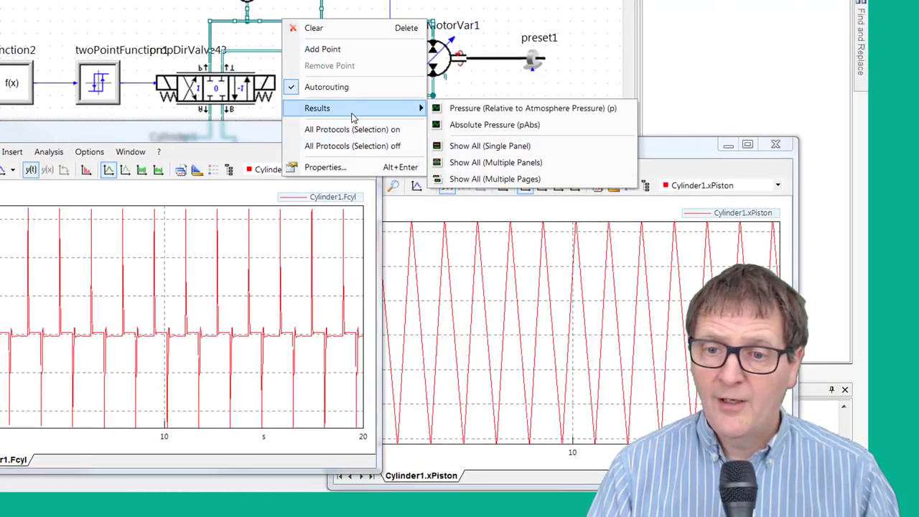
left_click(474, 129)
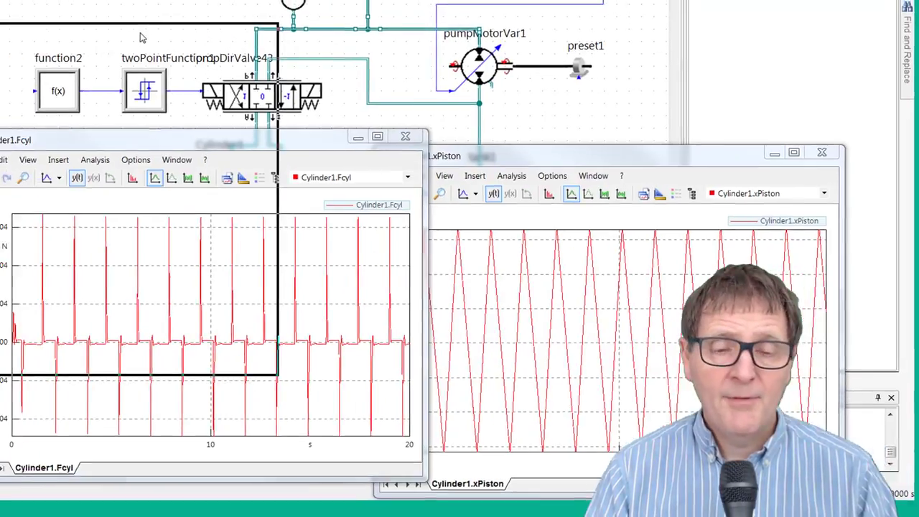
Step: Place the pressure plot window at the left and select pumpMotorVar1
left_click(97, 46)
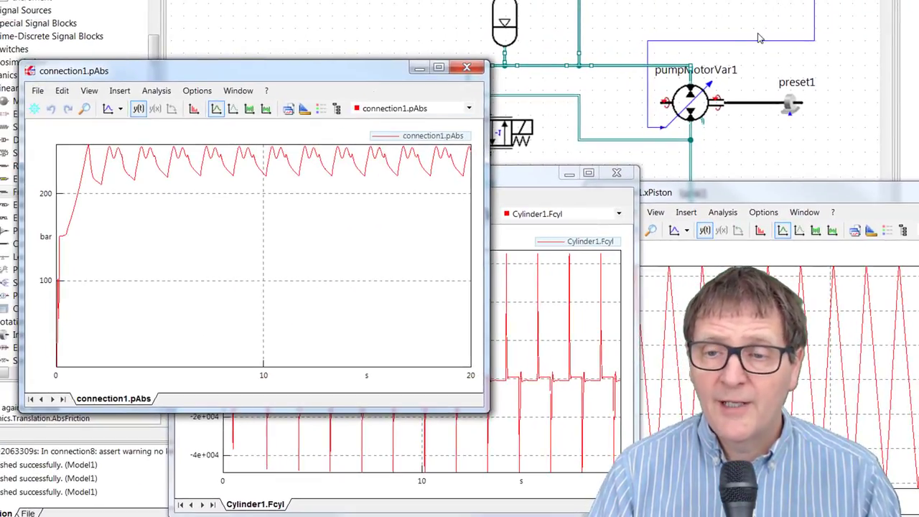
scroll(750, 25, "up", 2)
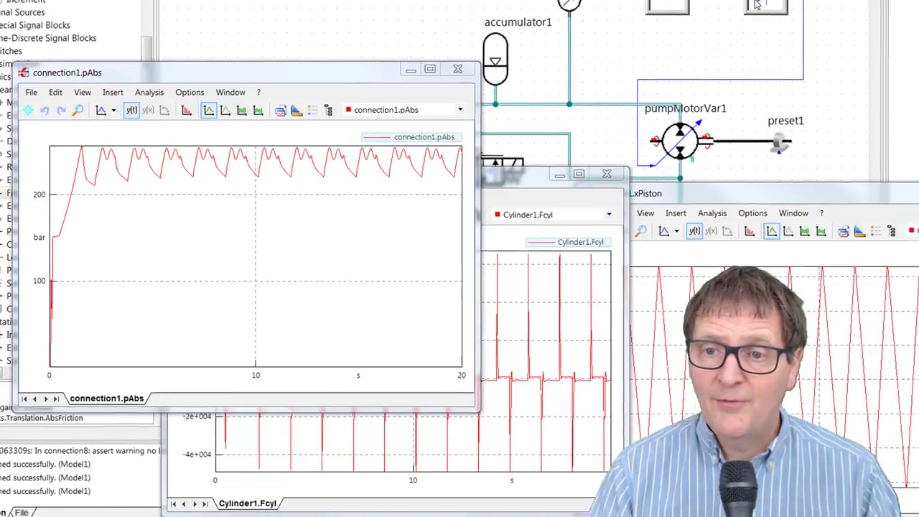
right_click(759, 14)
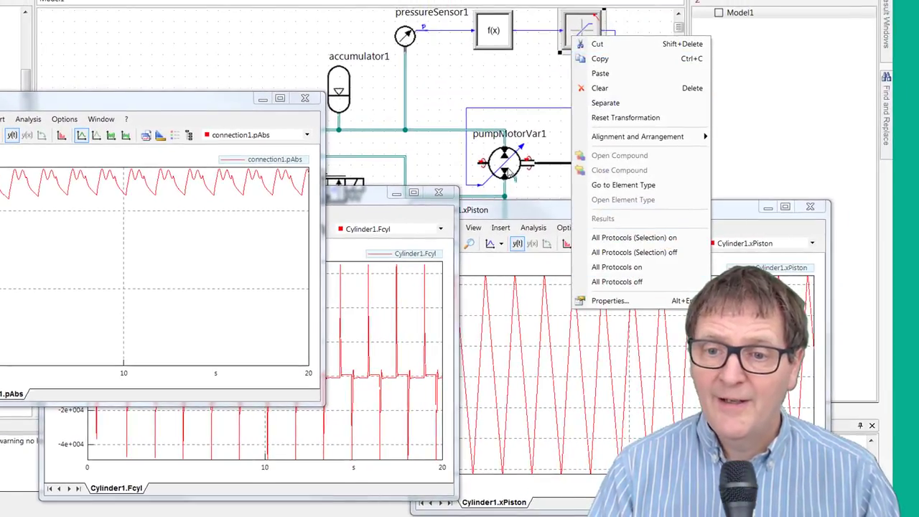
left_click(546, 159)
right_click(507, 166)
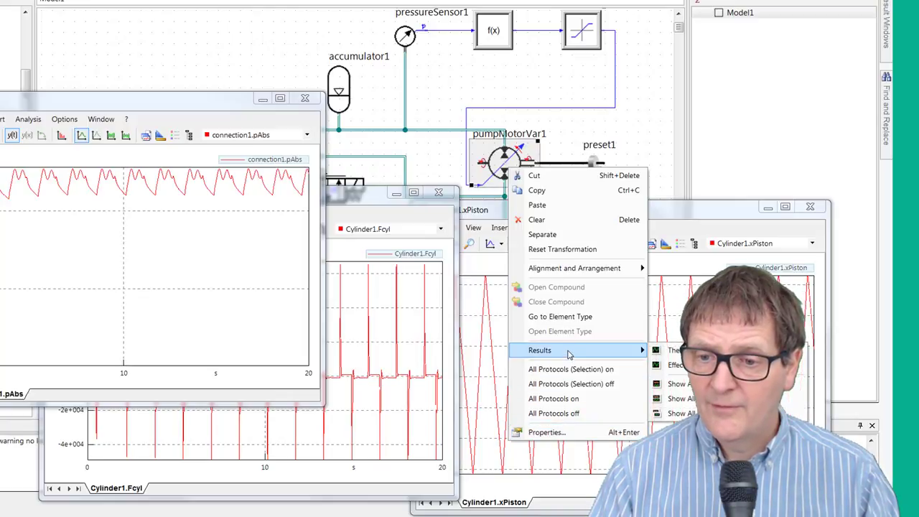
Step: Check limit1's properties, then rerun the simulation to 20 s
right_click(581, 32)
left_click(606, 295)
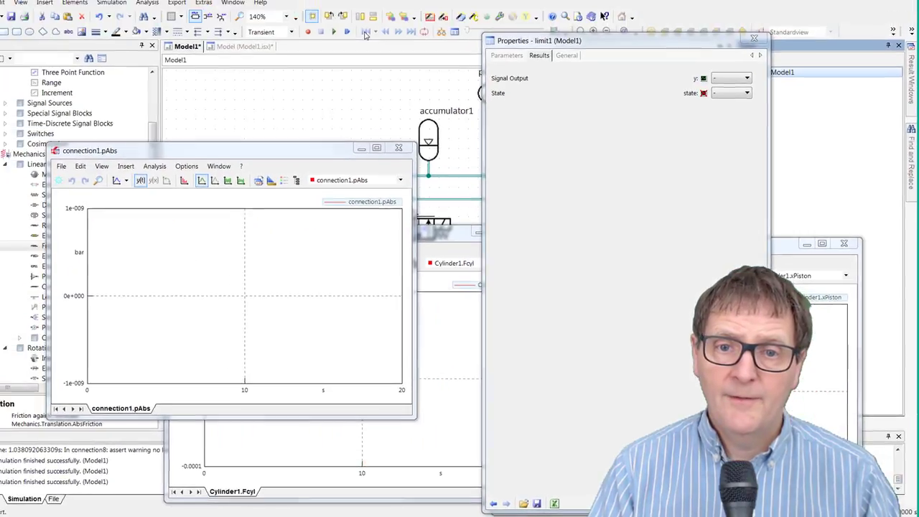
left_click(757, 45)
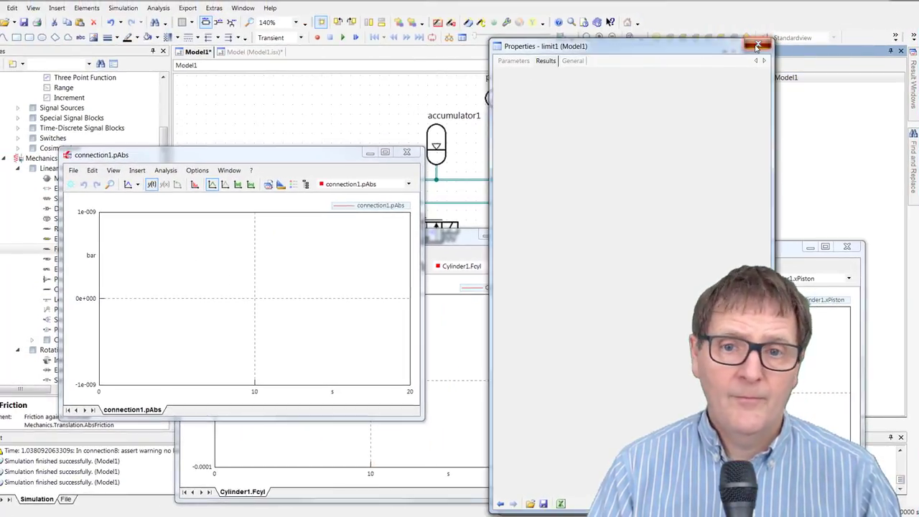
left_click(344, 38)
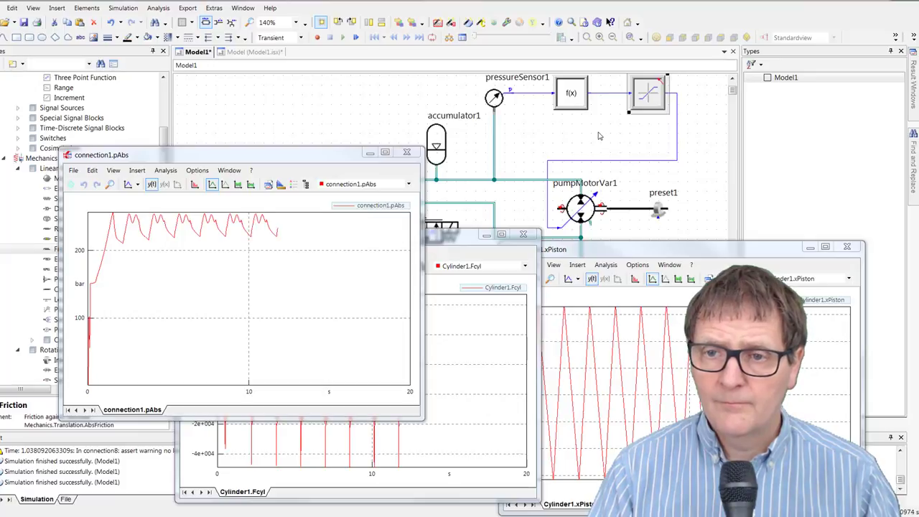
left_click_drag(733, 92, 732, 92)
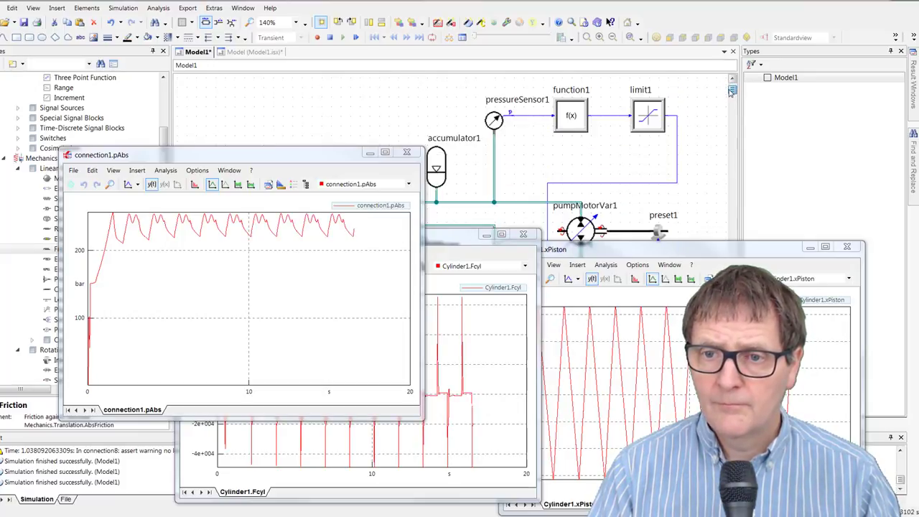
right_click(658, 111)
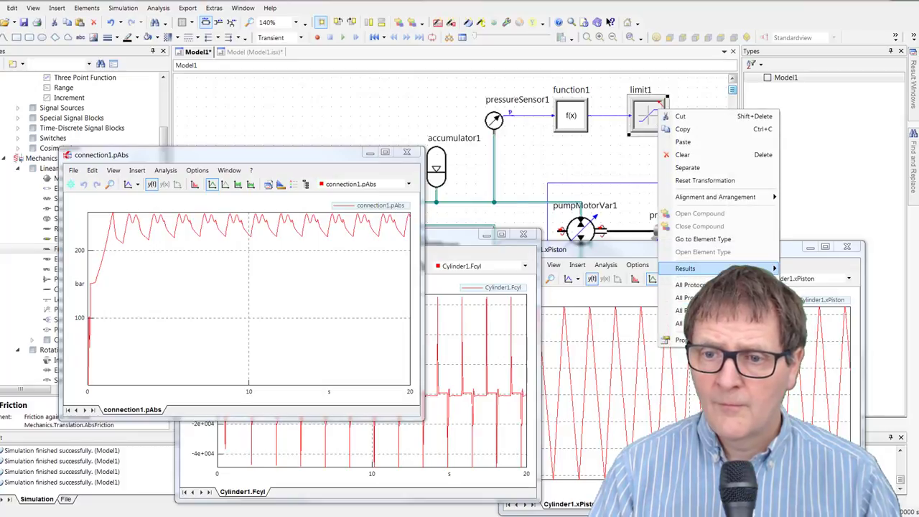
Step: Plot limit1's Signal Output (y)
left_click(795, 274)
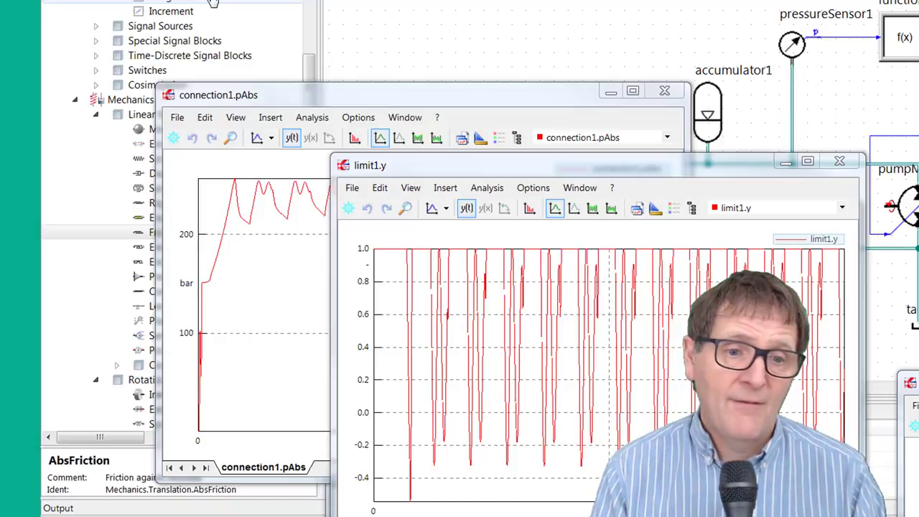
Step: Bring connection1.pAbs to the front and scroll the library to Modelica translational components
left_click_drag(314, 98, 646, 61)
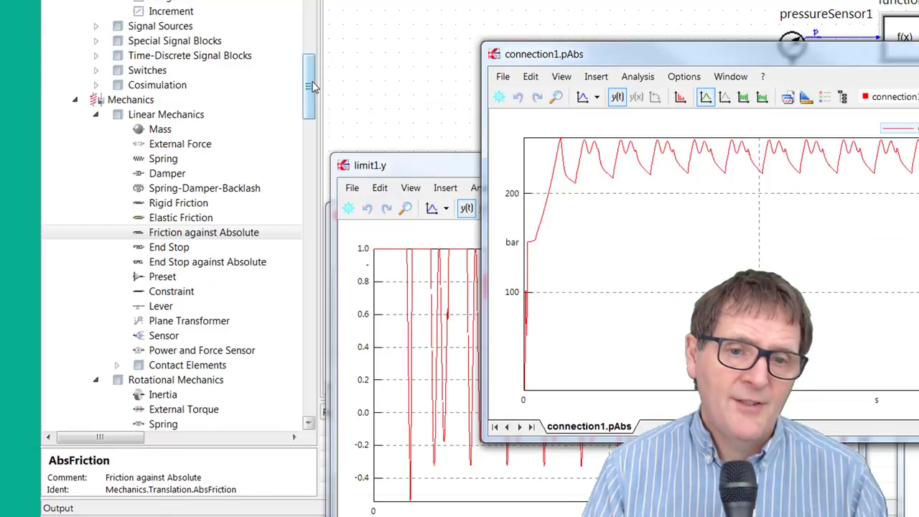
left_click_drag(310, 86, 310, 330)
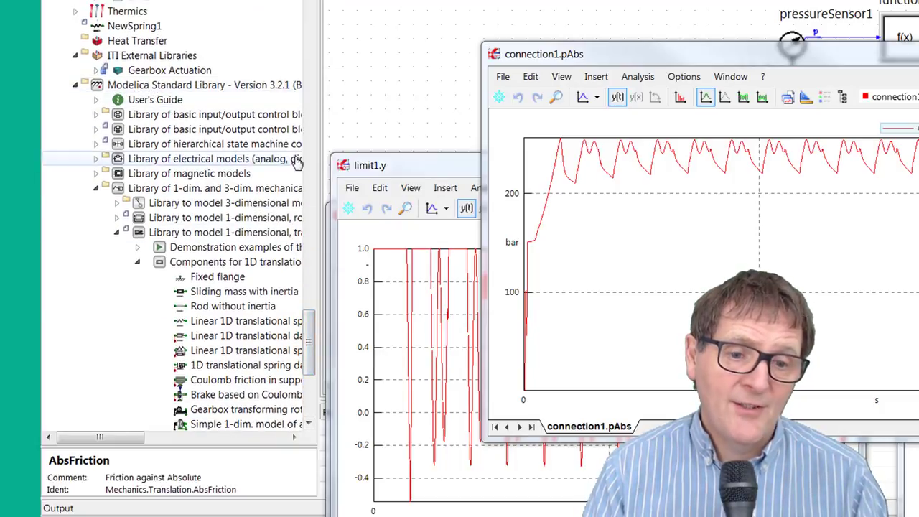
left_click_drag(310, 319, 307, 359)
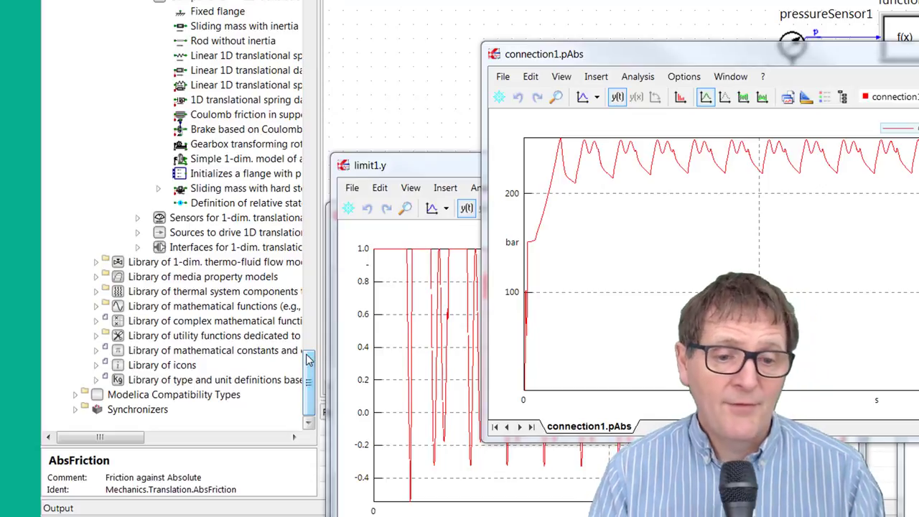